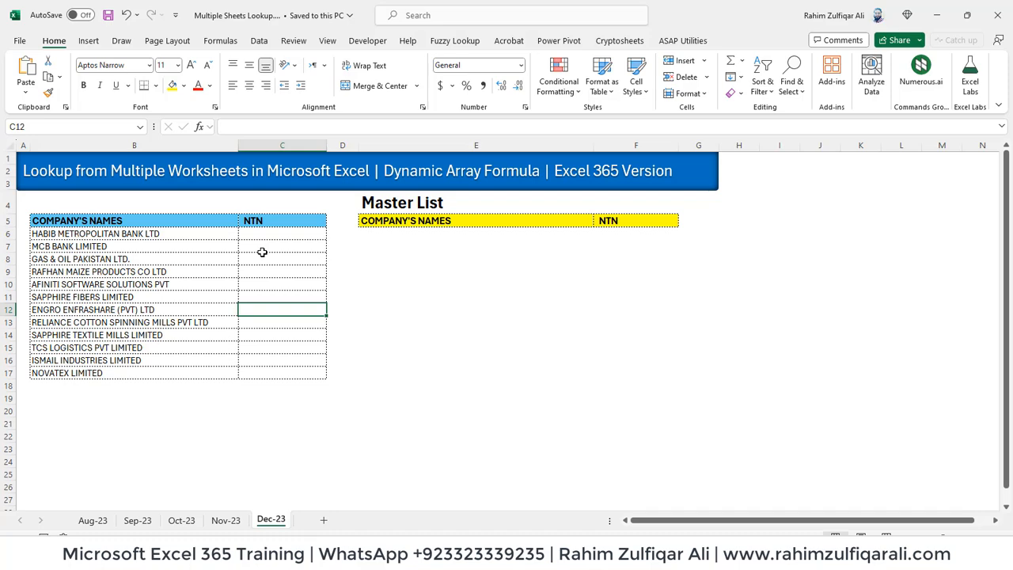
# Cycle through the monthly sheets from Aug-23 to Dec-23 and back, ending on Aug-23
pyautogui.hotkey('ctrl', 'pageup')
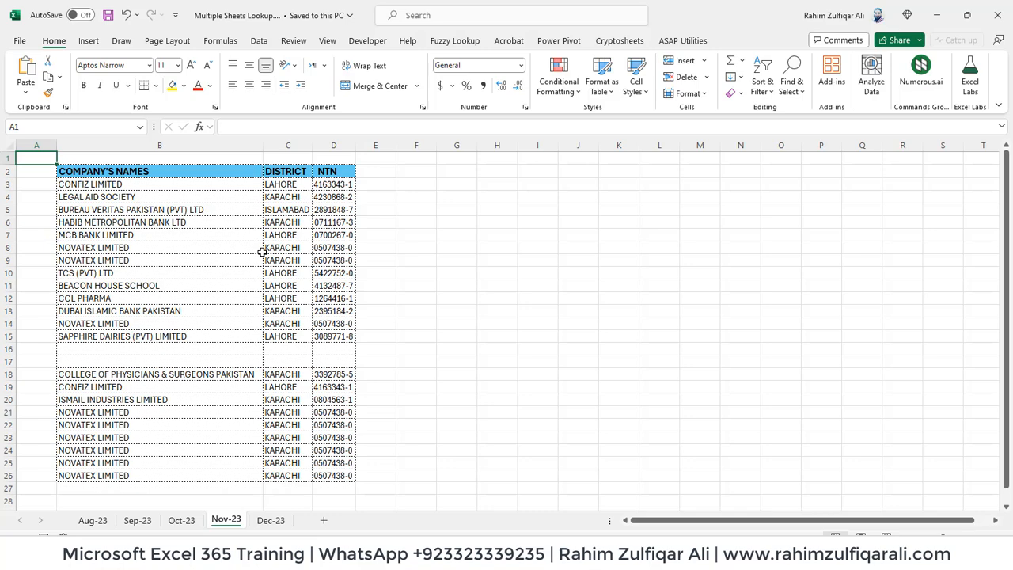
pyautogui.hotkey('ctrl', 'pageup')
pyautogui.hotkey('ctrl', 'pageup')
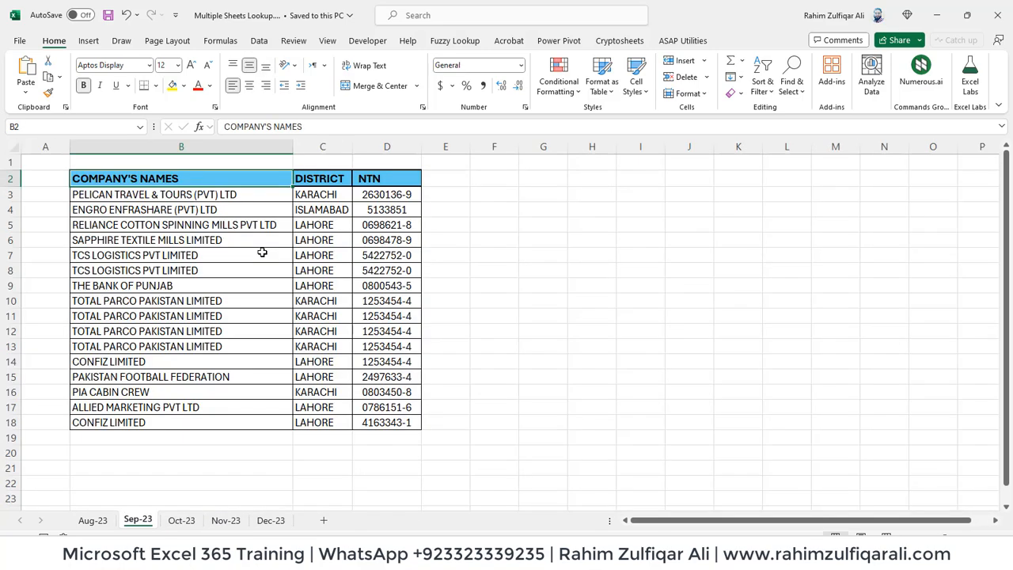
pyautogui.hotkey('ctrl', 'pagedown')
pyautogui.hotkey('ctrl', 'pagedown')
pyautogui.hotkey('ctrl', 'pagedown')
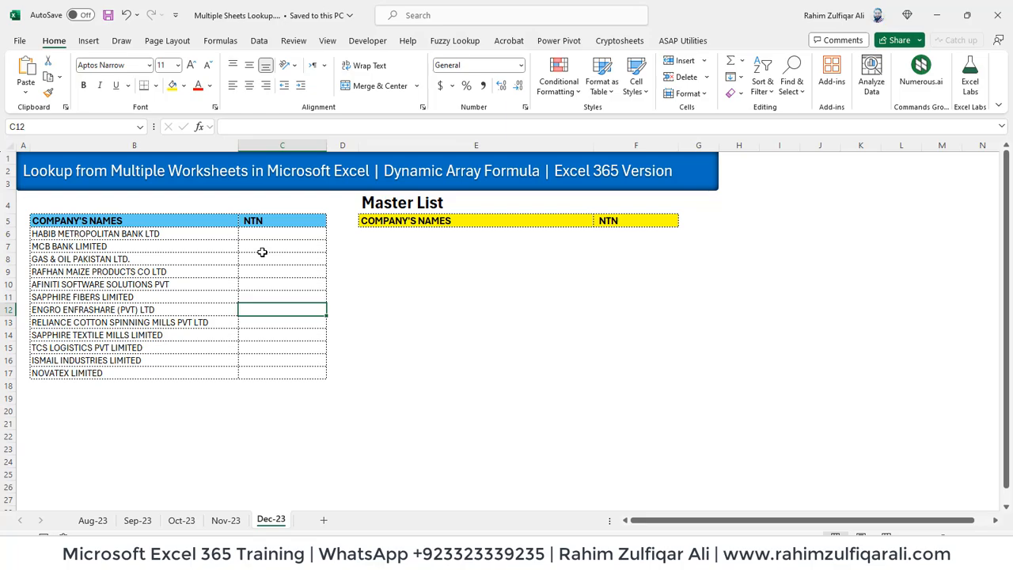
pyautogui.hotkey('ctrl', 'pageup')
pyautogui.hotkey('ctrl', 'pageup')
pyautogui.hotkey('ctrl', 'pageup')
pyautogui.hotkey('ctrl', 'pageup')
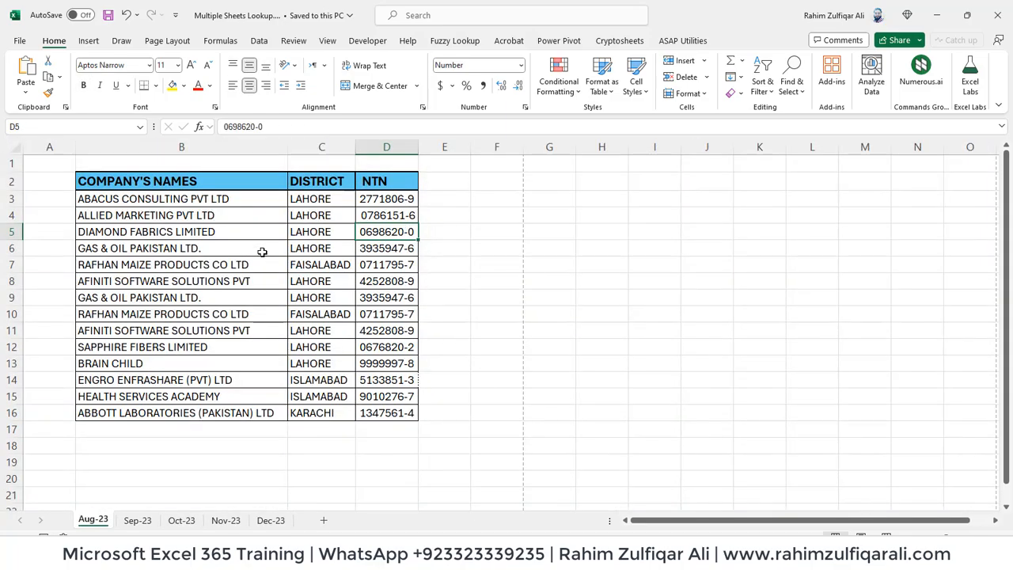
pyautogui.hotkey('ctrl', 'pagedown')
pyautogui.hotkey('ctrl', 'pagedown')
pyautogui.hotkey('ctrl', 'pagedown')
pyautogui.hotkey('ctrl', 'pagedown')
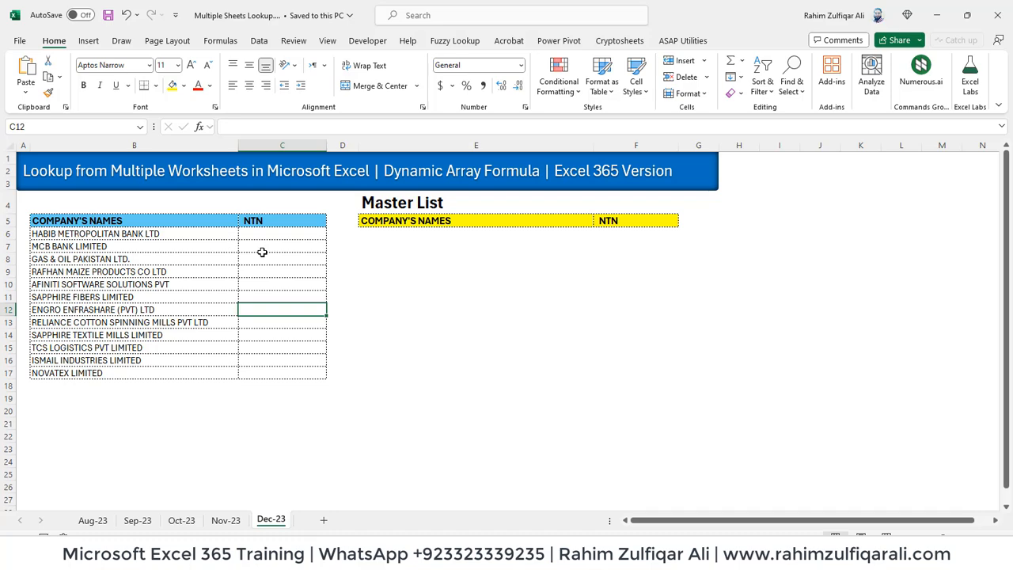
pyautogui.hotkey('ctrl', 'Home')
pyautogui.press('Right')
pyautogui.press('Right')
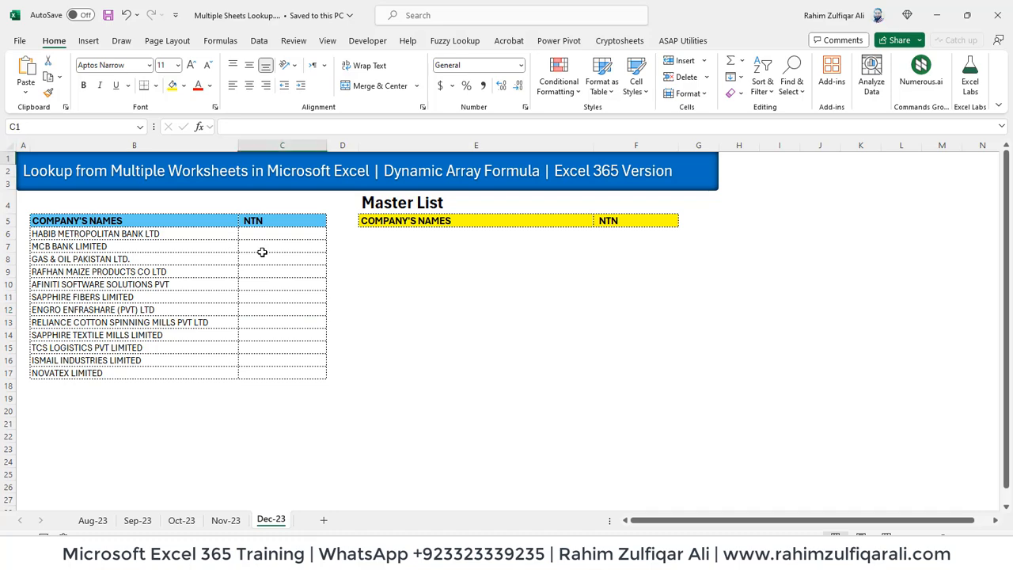
pyautogui.hotkey('ctrl', 'pageup')
pyautogui.hotkey('ctrl', 'pageup')
pyautogui.hotkey('ctrl', 'pageup')
pyautogui.hotkey('ctrl', 'pageup')
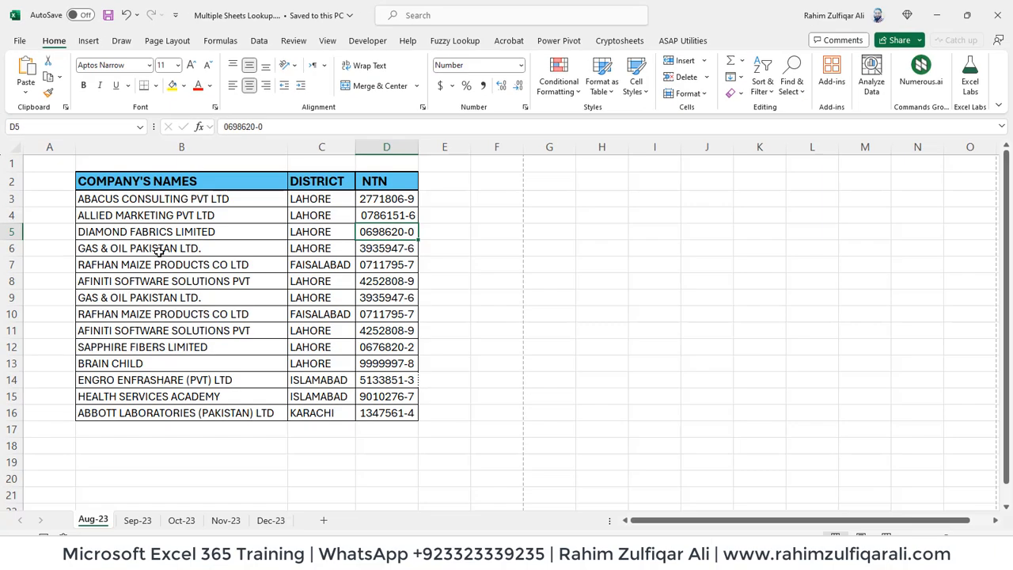
pyautogui.click(157, 263)
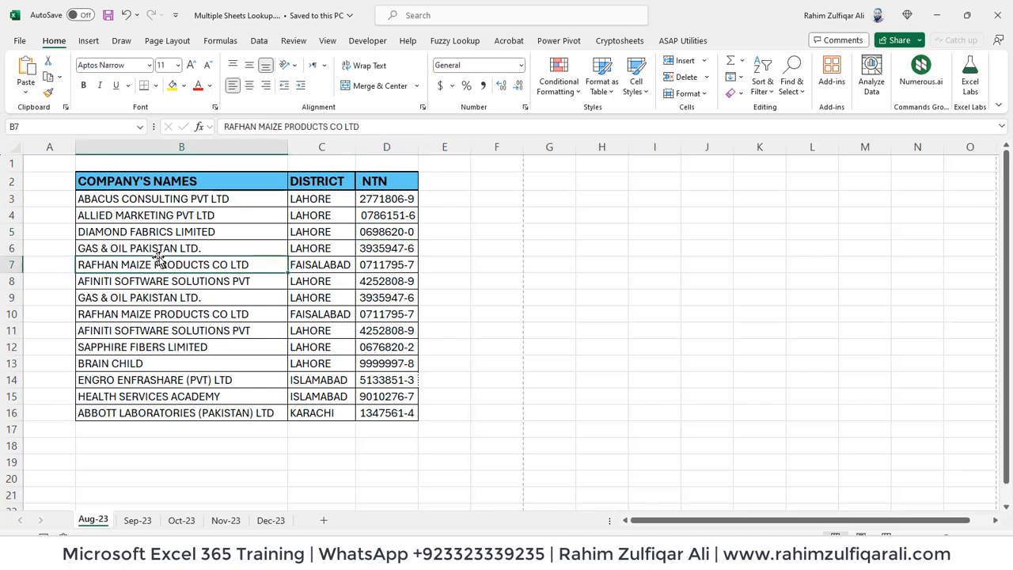
pyautogui.click(299, 279)
pyautogui.click(383, 282)
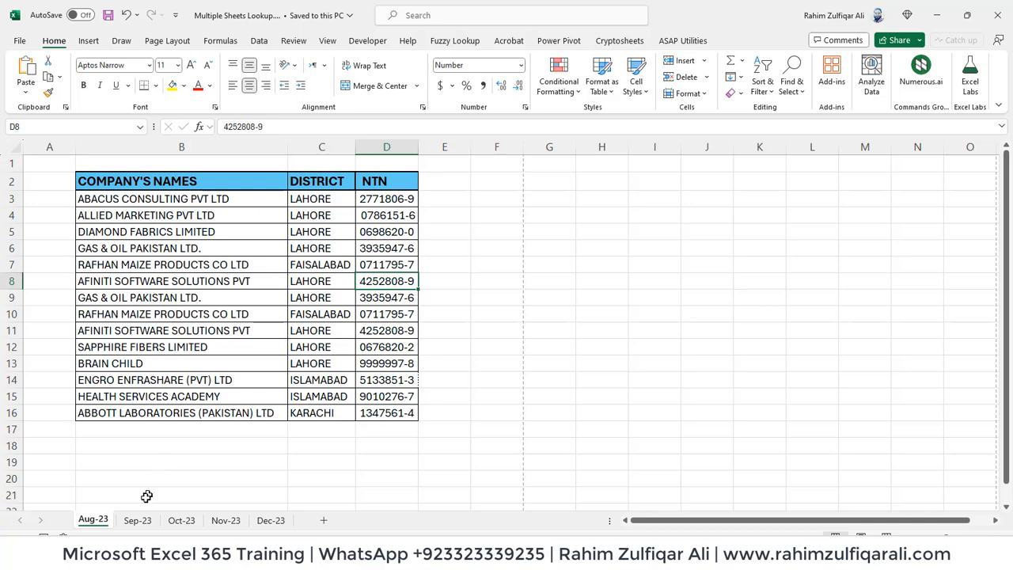
pyautogui.click(138, 520)
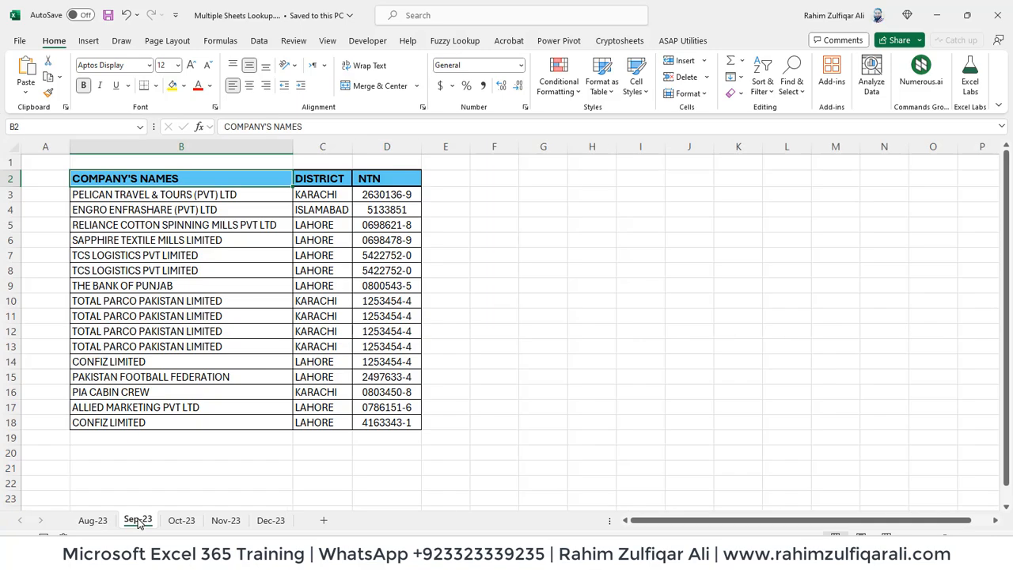
pyautogui.click(173, 259)
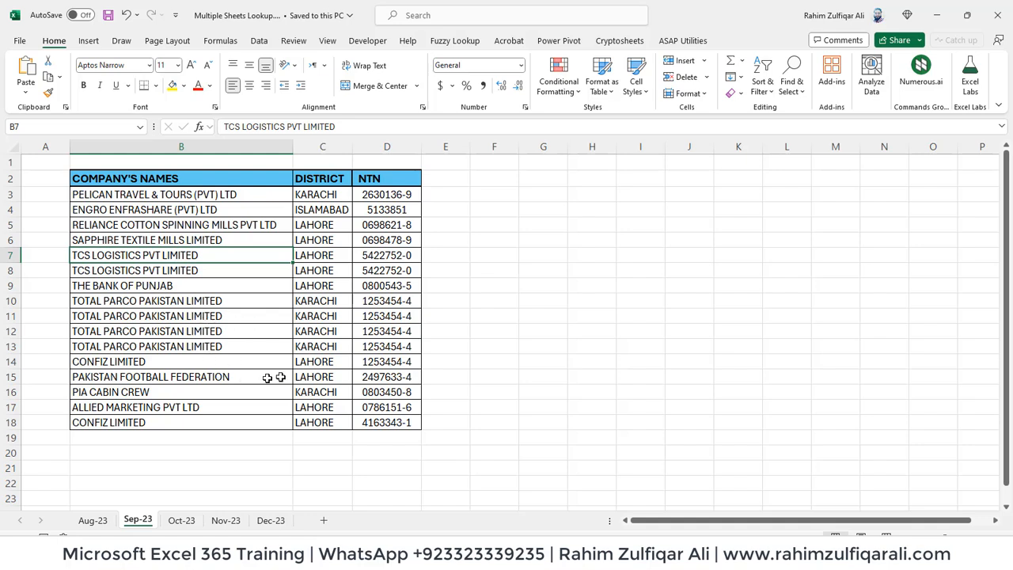
pyautogui.click(318, 312)
pyautogui.click(386, 317)
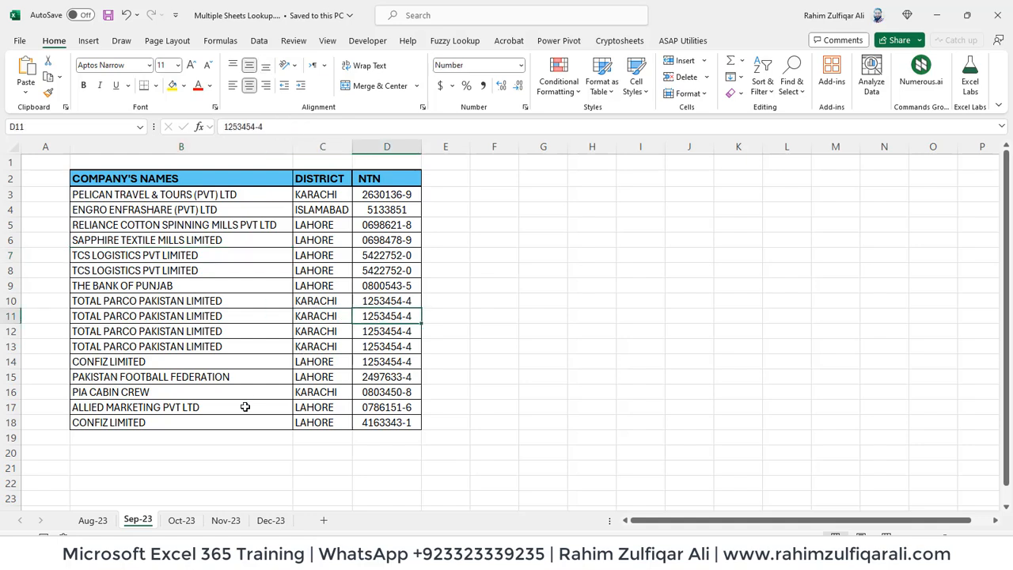
pyautogui.click(93, 521)
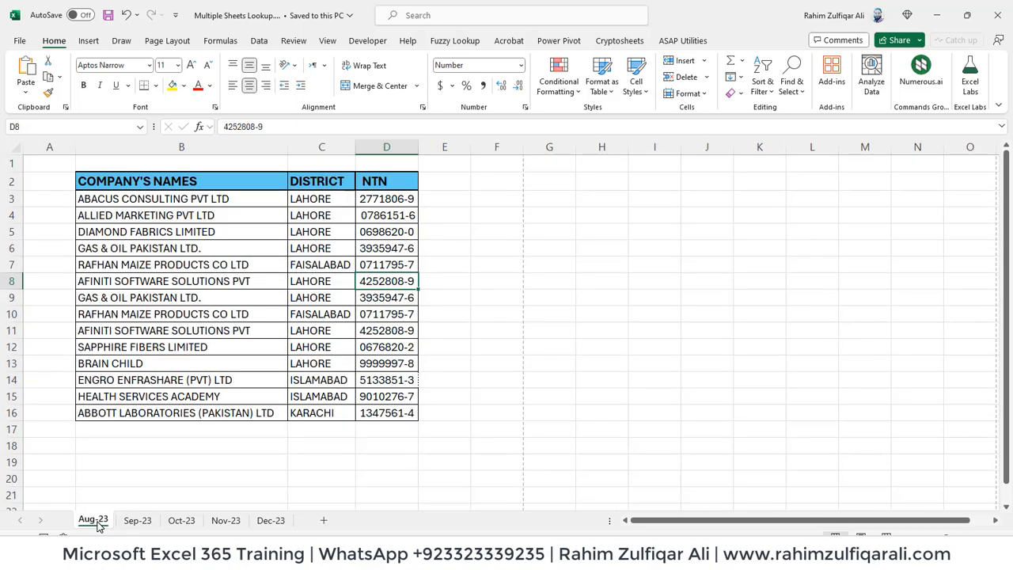
pyautogui.click(136, 521)
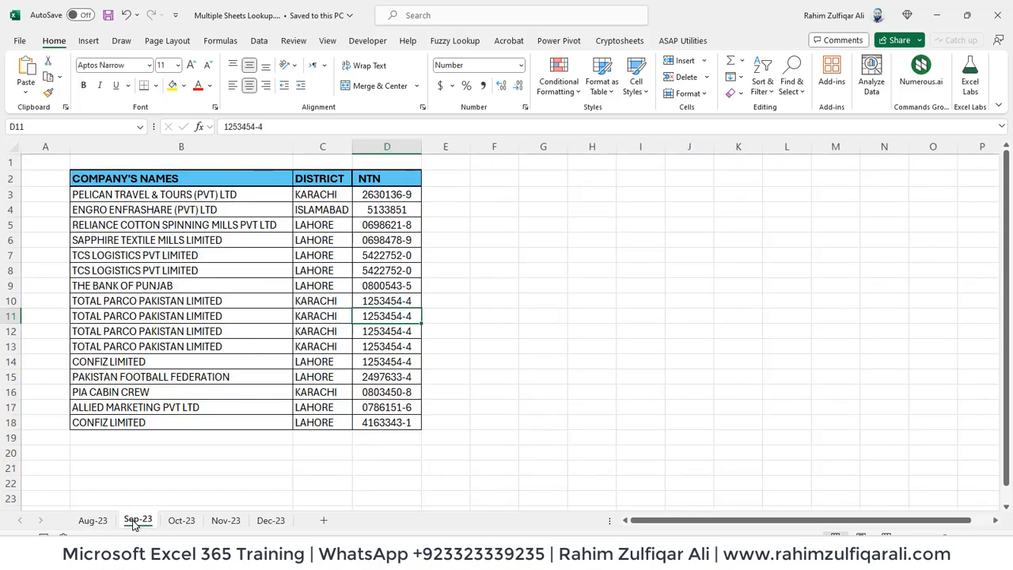
pyautogui.click(170, 365)
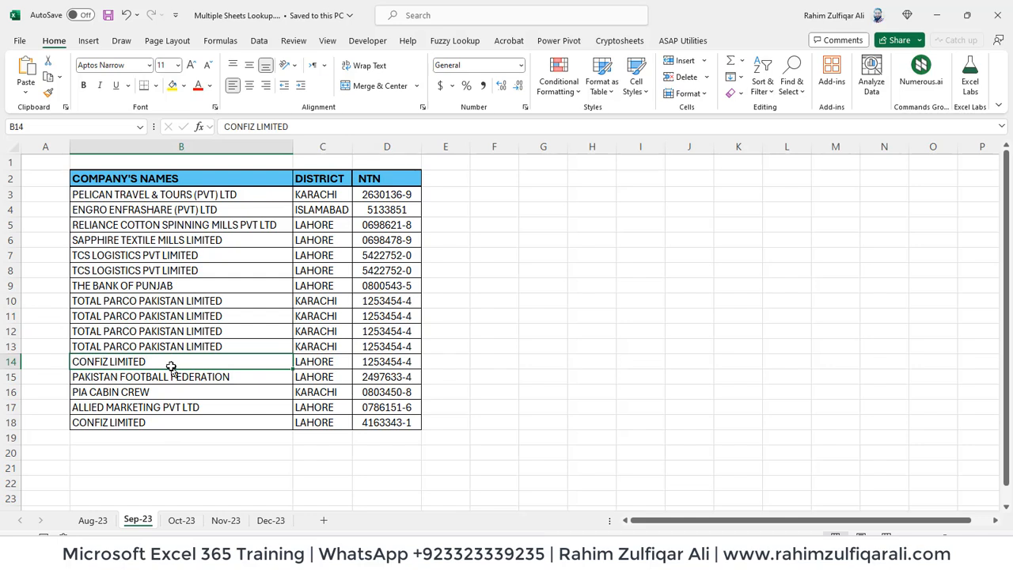
# Open Oct-23 and inspect the blank rows 12 and 13 in its company list
pyautogui.click(181, 520)
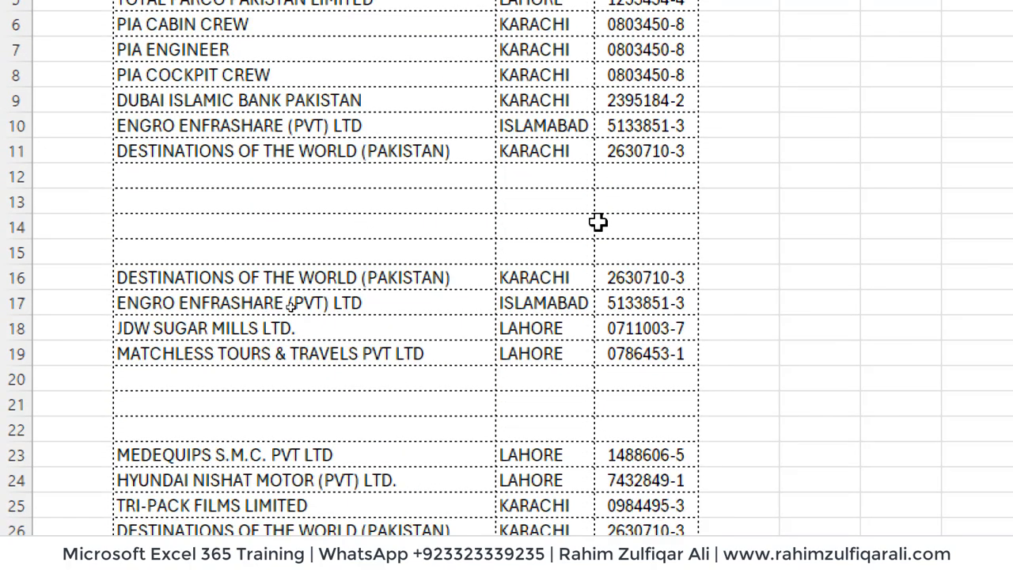
pyautogui.click(340, 200)
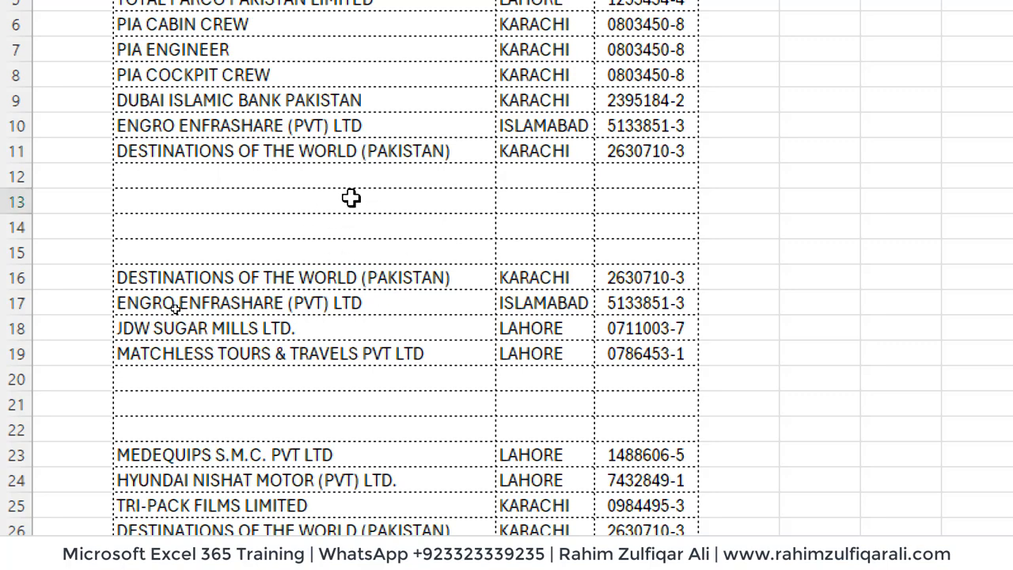
pyautogui.click(401, 176)
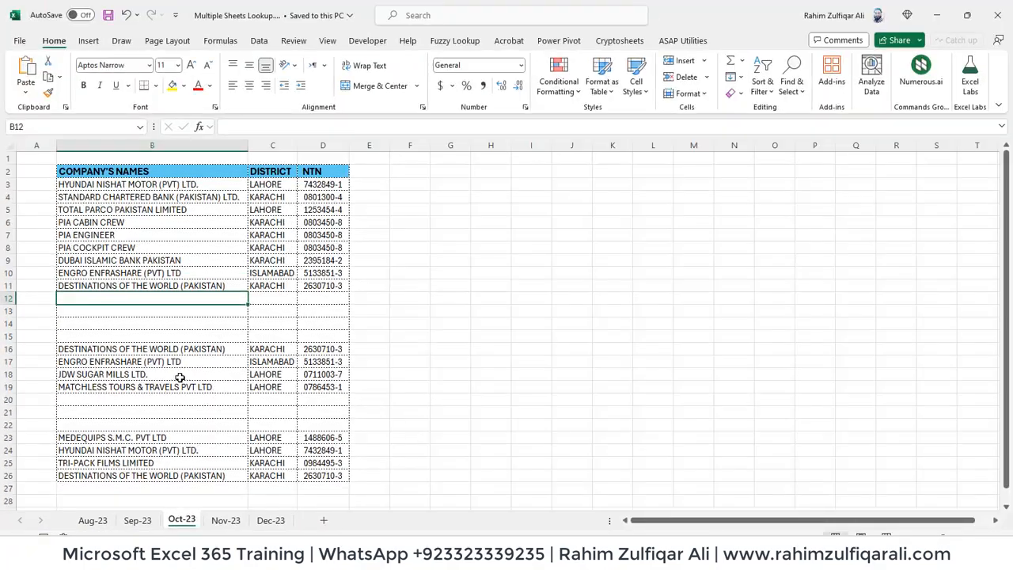
# Flip through the Aug-23, Sep-23, Oct-23 and Nov-23 sheets once
pyautogui.click(93, 521)
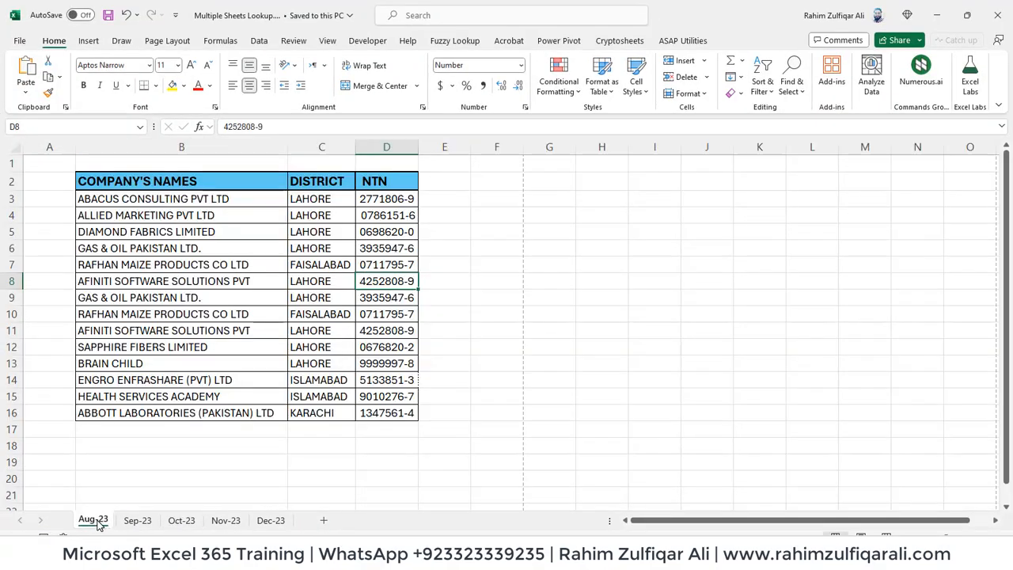
pyautogui.click(138, 523)
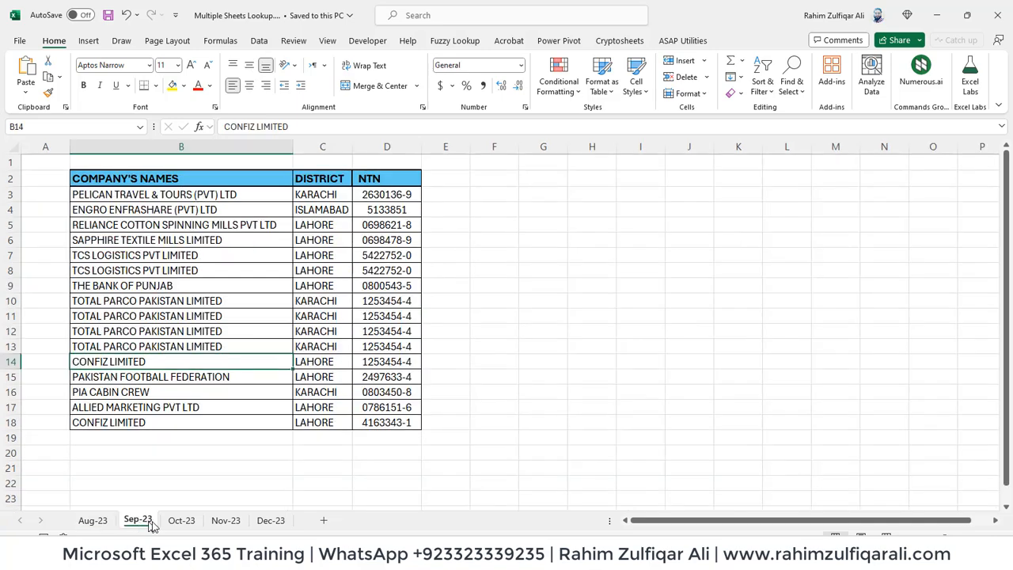
pyautogui.click(171, 522)
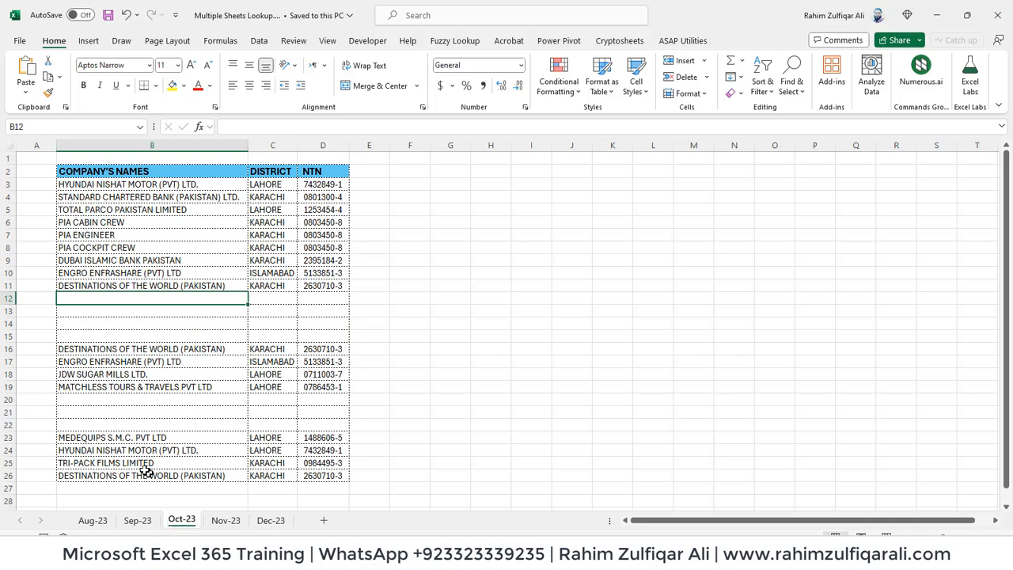
pyautogui.click(138, 522)
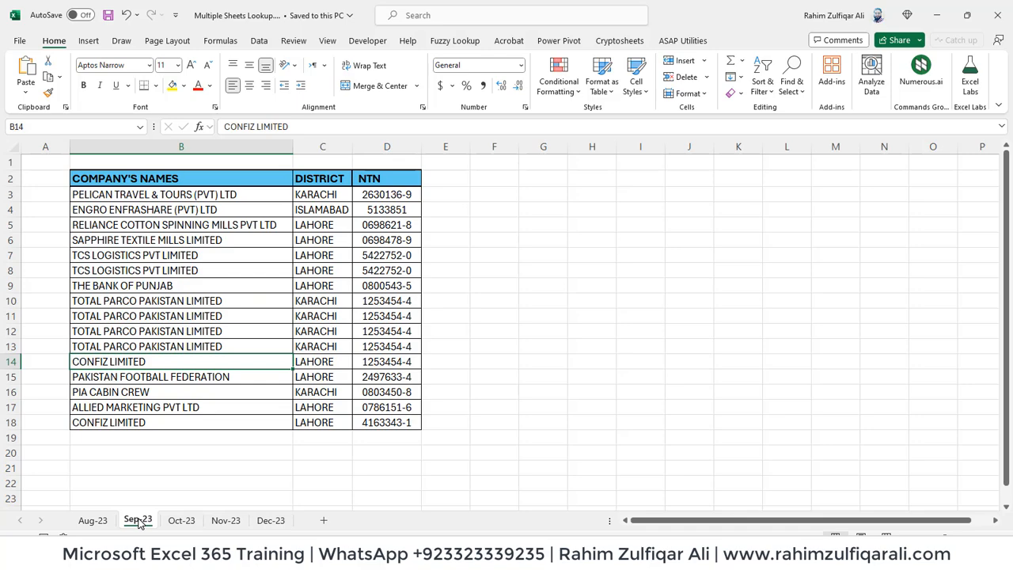
pyautogui.click(173, 524)
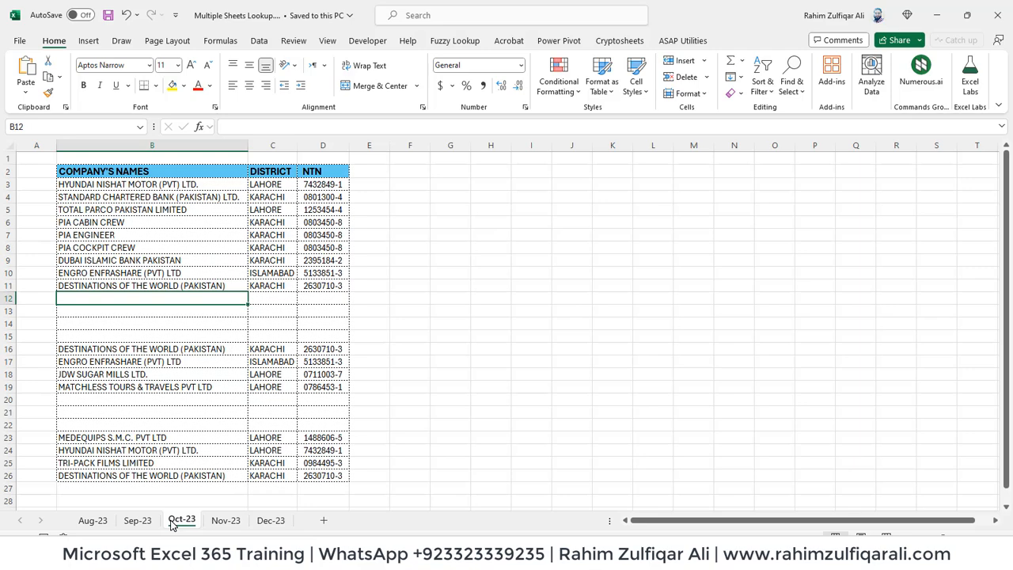
pyautogui.click(224, 521)
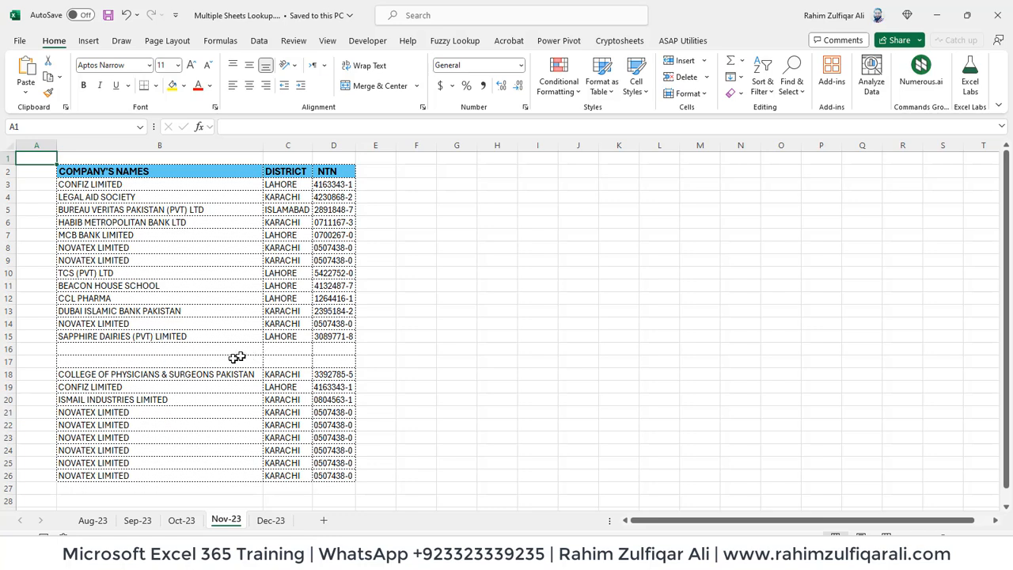
# Review Aug-23 through Nov-23 again, finishing on the Dec-23 lookup sheet
pyautogui.click(93, 520)
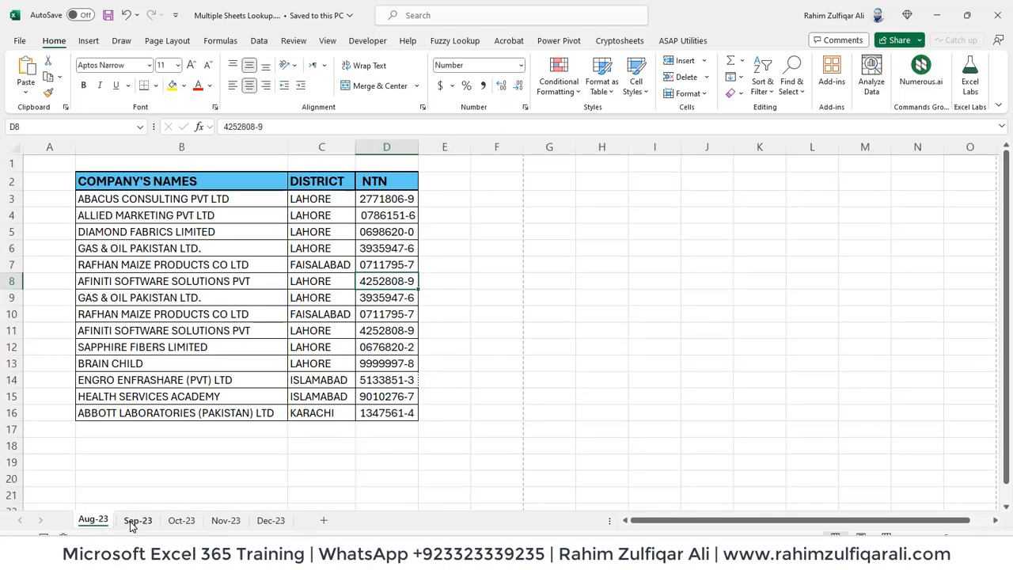
pyautogui.click(135, 521)
pyautogui.click(180, 520)
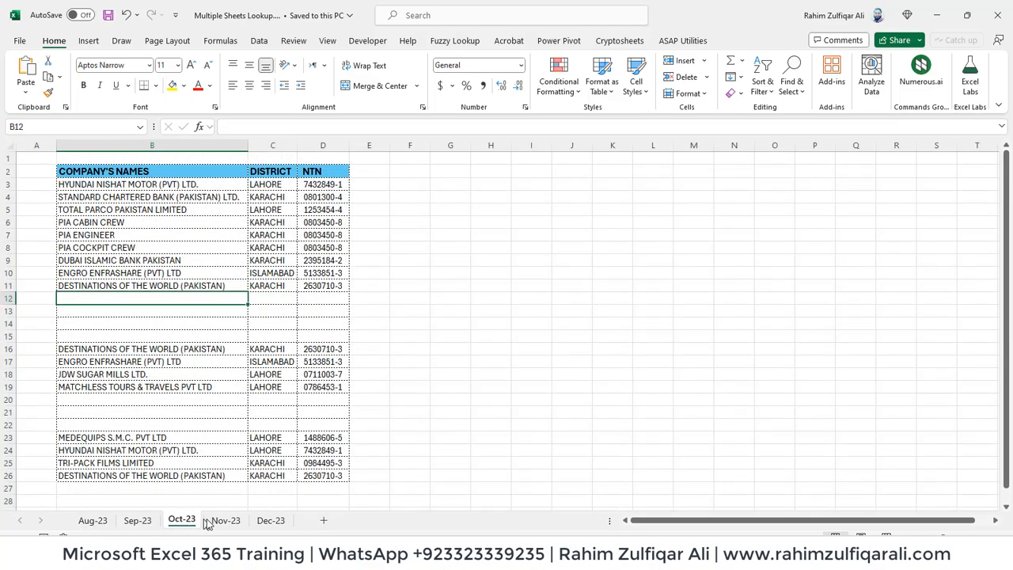
pyautogui.click(219, 520)
pyautogui.click(194, 521)
pyautogui.click(137, 521)
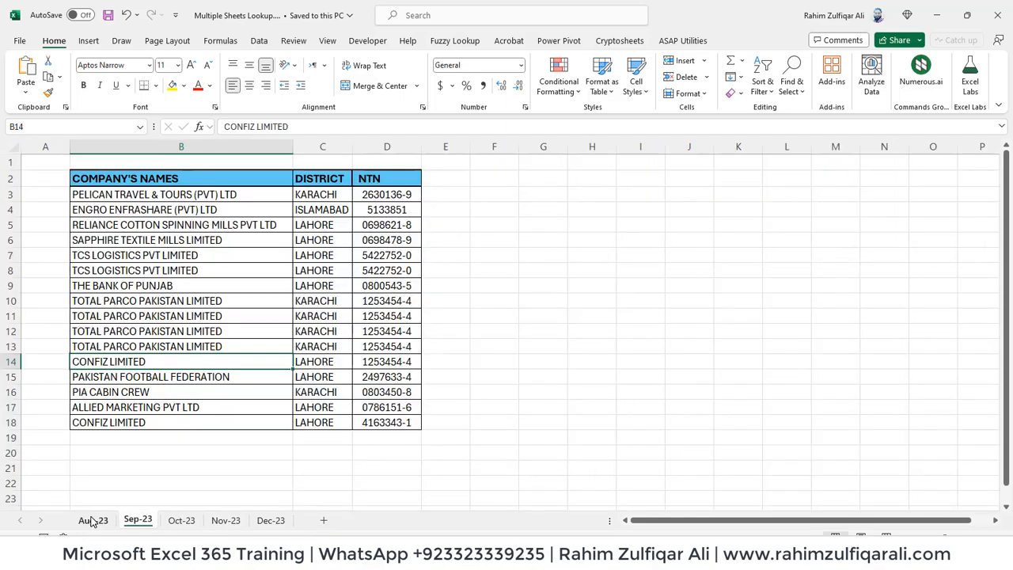
pyautogui.click(93, 522)
pyautogui.click(141, 522)
pyautogui.click(183, 521)
pyautogui.click(225, 521)
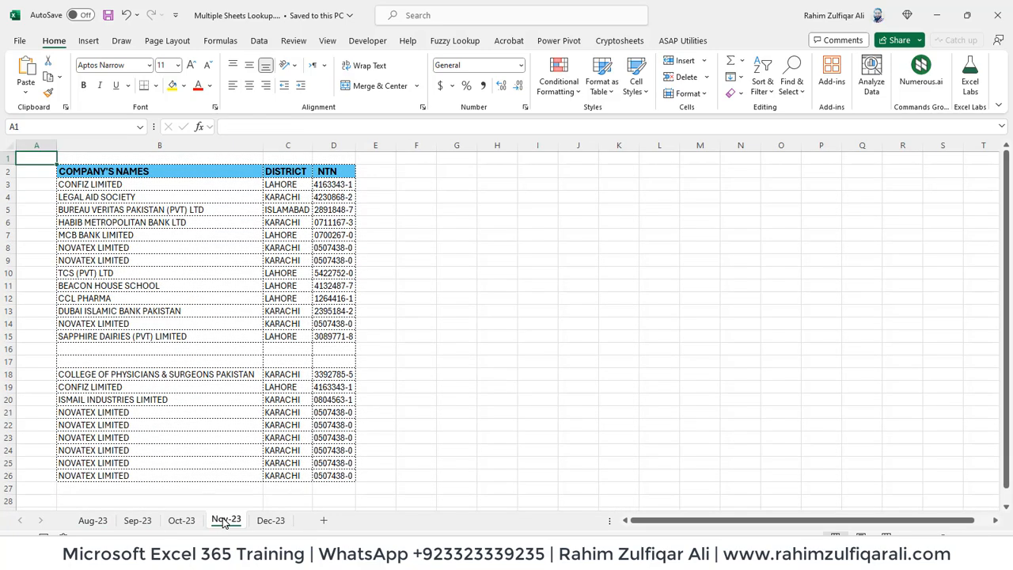
pyautogui.click(269, 521)
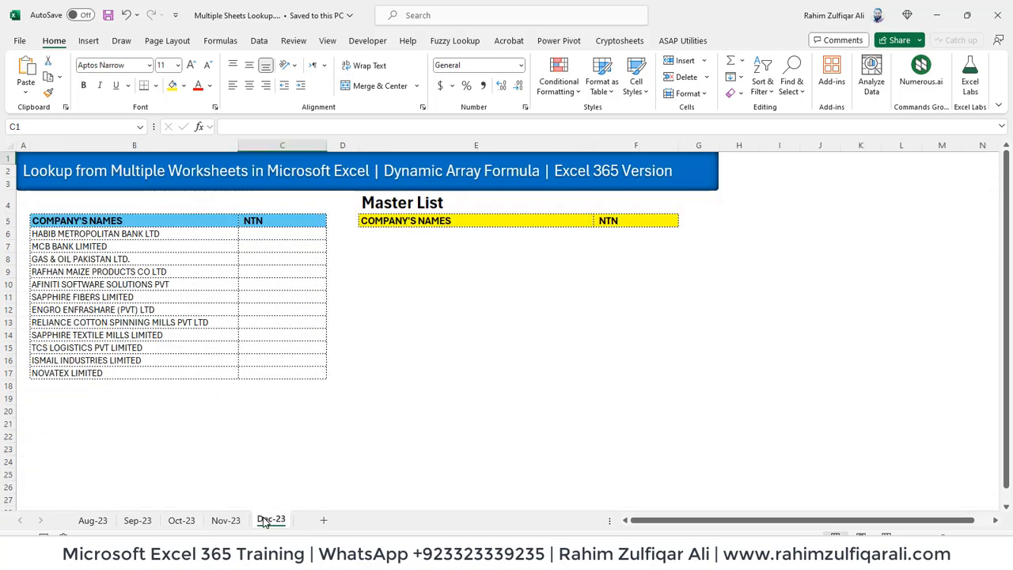
pyautogui.click(205, 296)
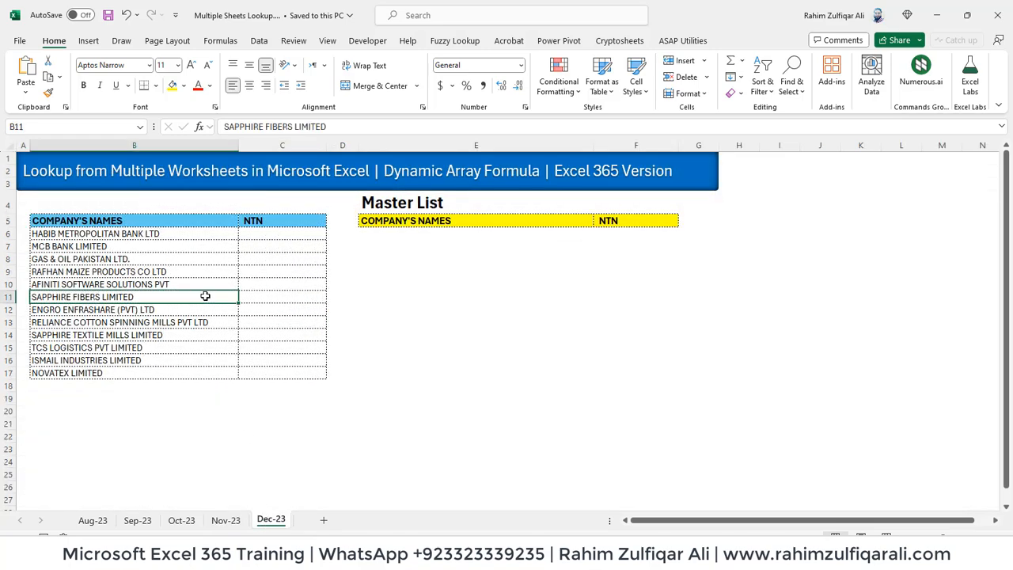
pyautogui.click(169, 236)
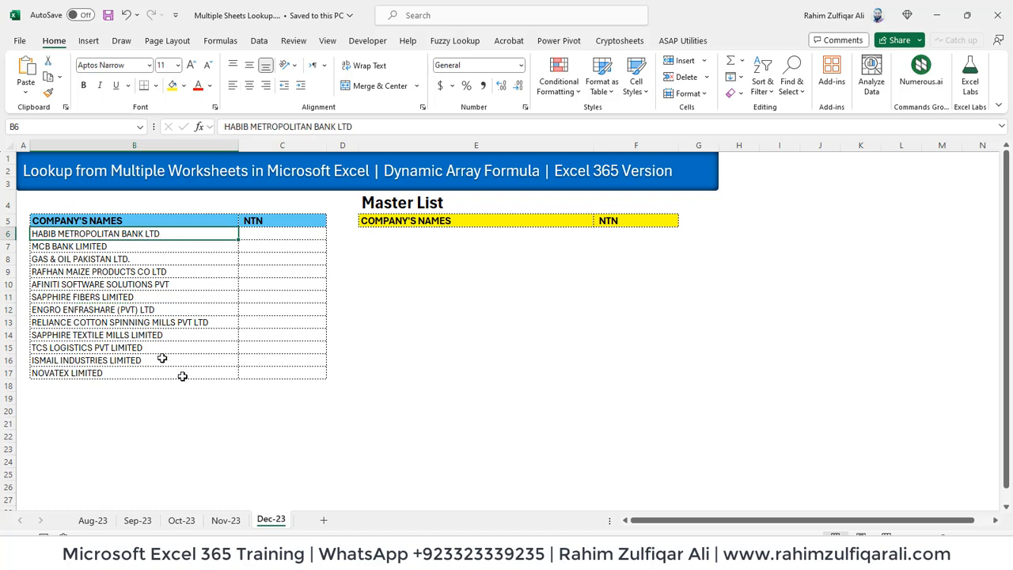
pyautogui.click(281, 236)
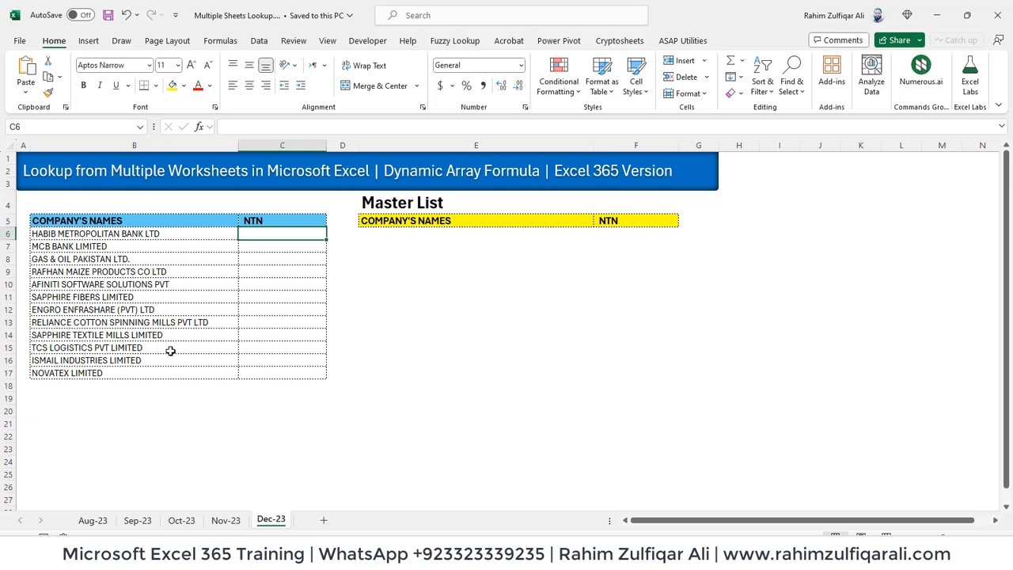
pyautogui.click(70, 233)
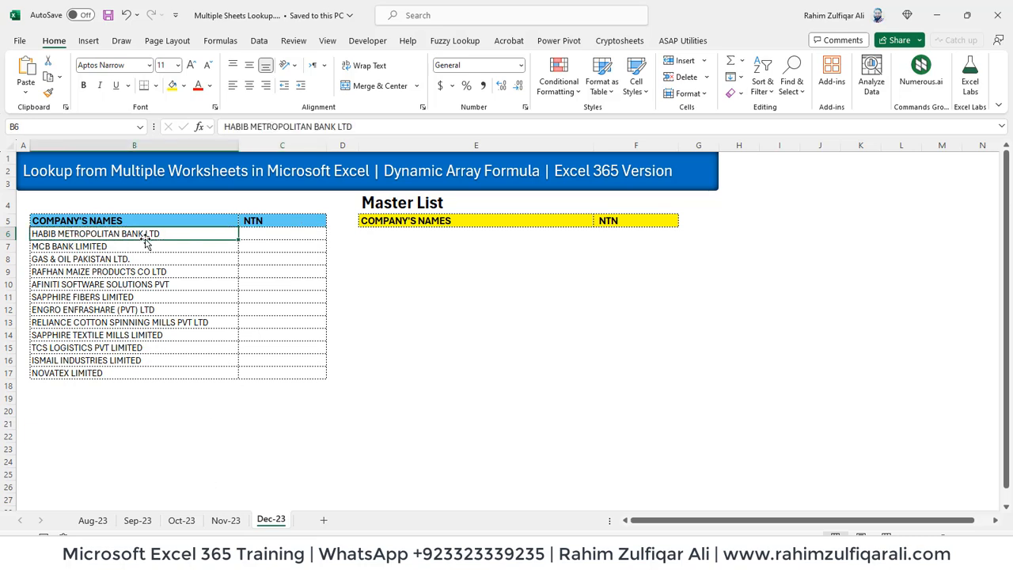
pyautogui.click(188, 522)
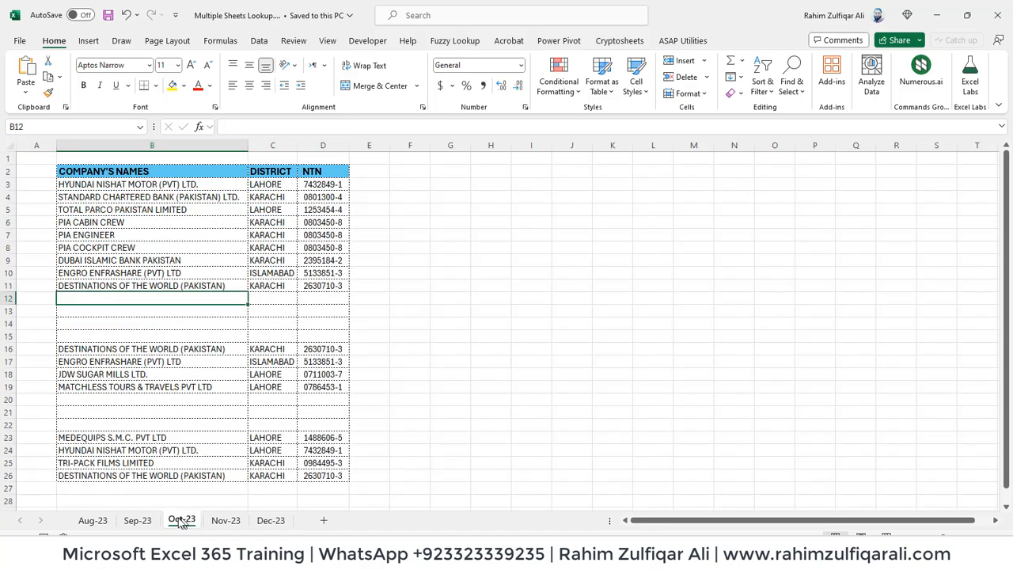
pyautogui.click(137, 520)
pyautogui.click(105, 520)
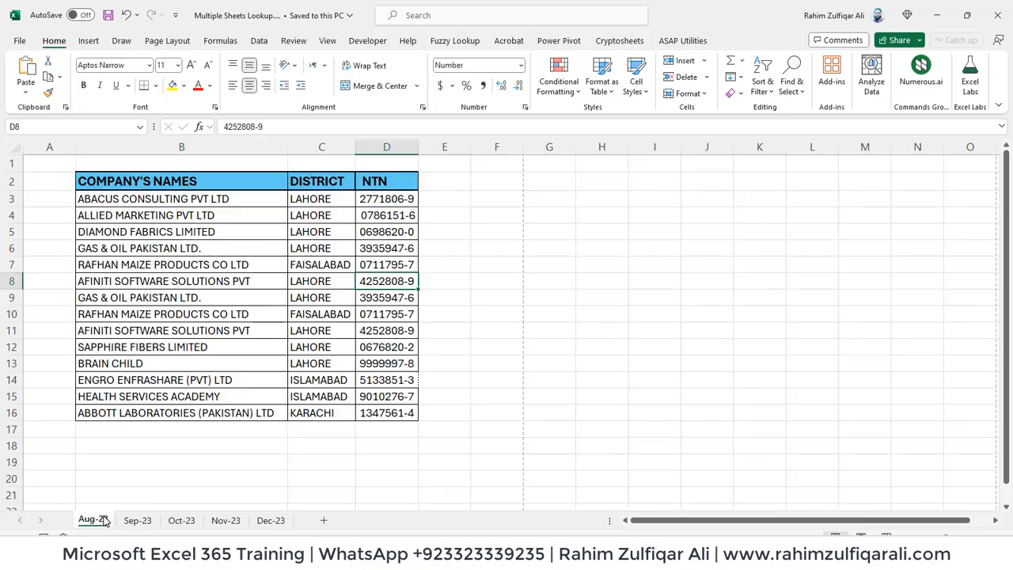
pyautogui.click(193, 523)
pyautogui.click(224, 522)
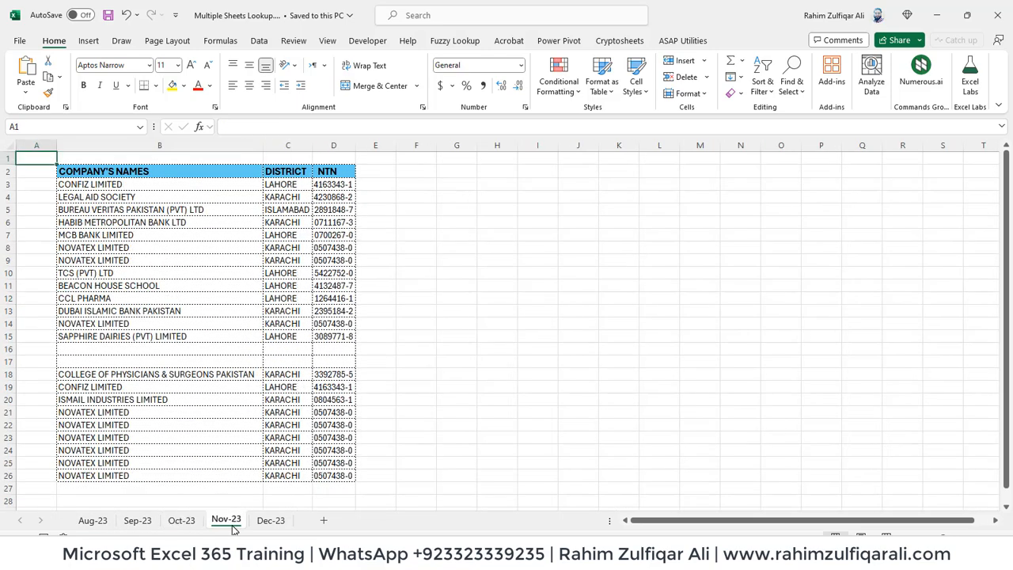
pyautogui.click(271, 522)
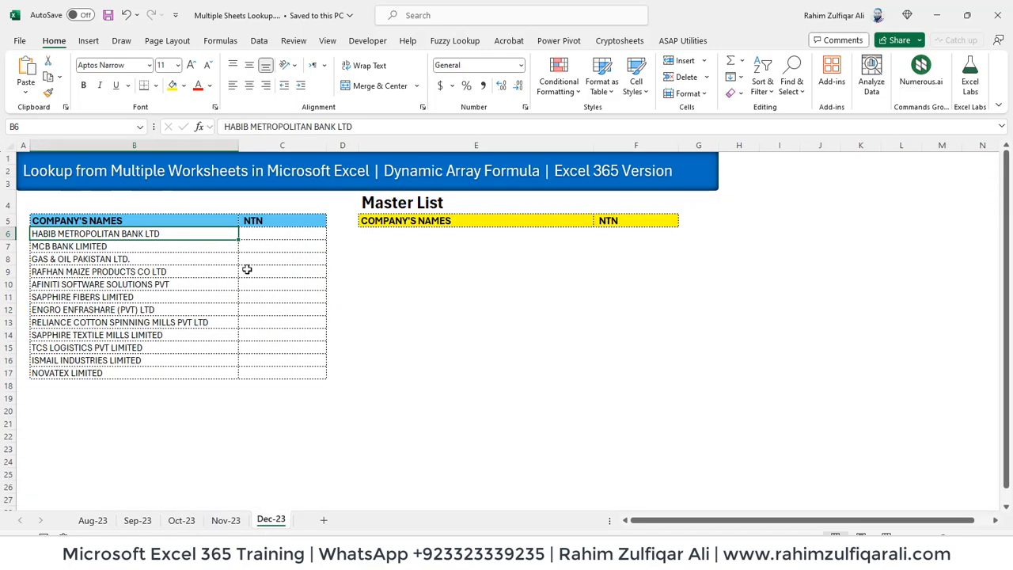
pyautogui.click(277, 239)
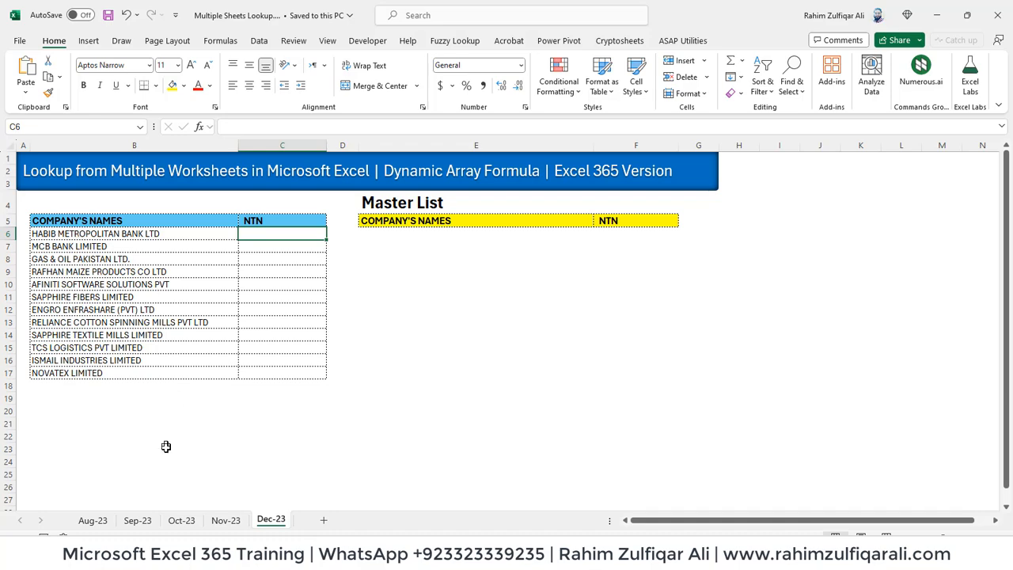
pyautogui.click(182, 519)
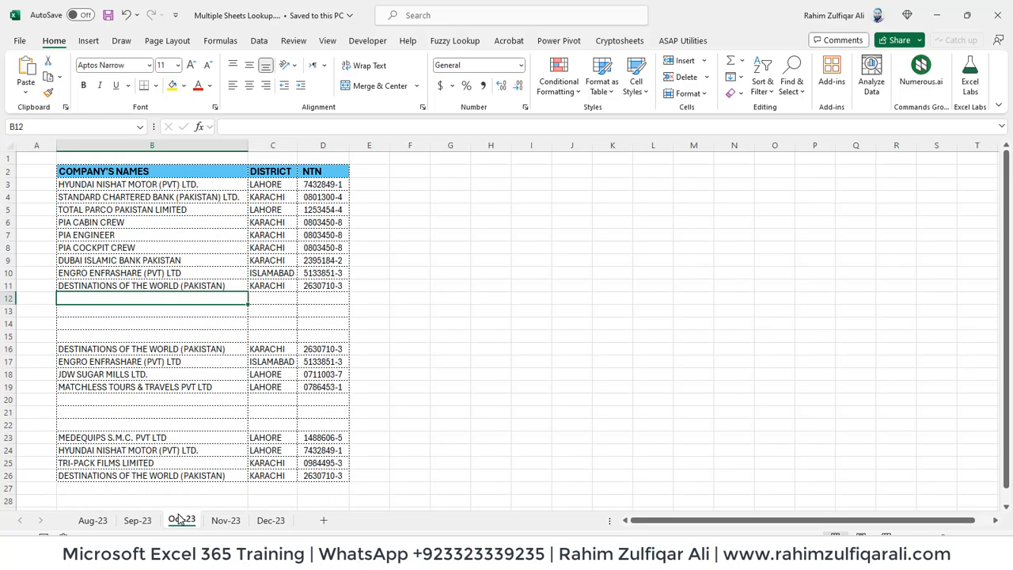
pyautogui.click(93, 520)
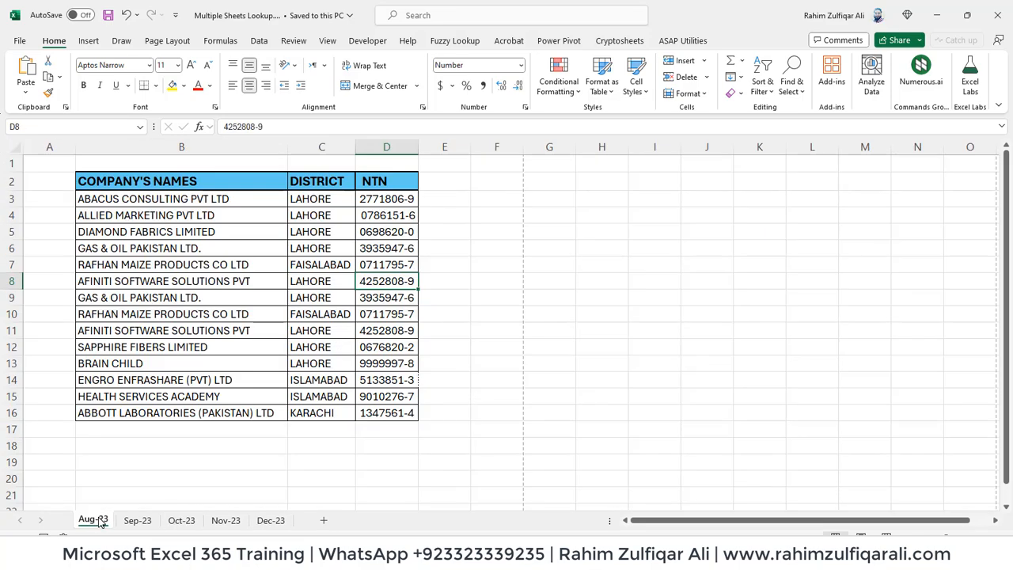
pyautogui.click(265, 520)
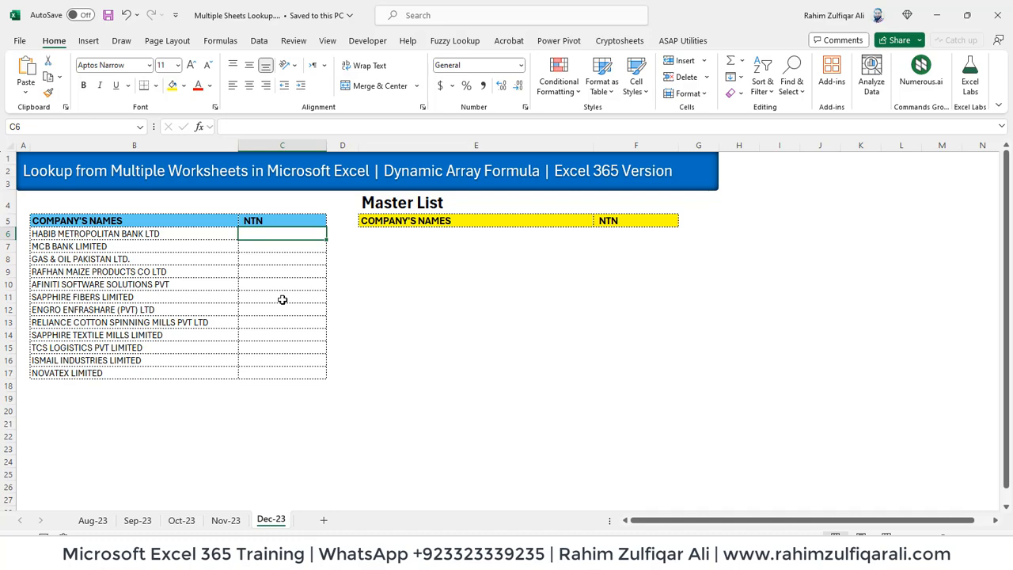
pyautogui.click(93, 520)
pyautogui.click(137, 520)
pyautogui.click(183, 520)
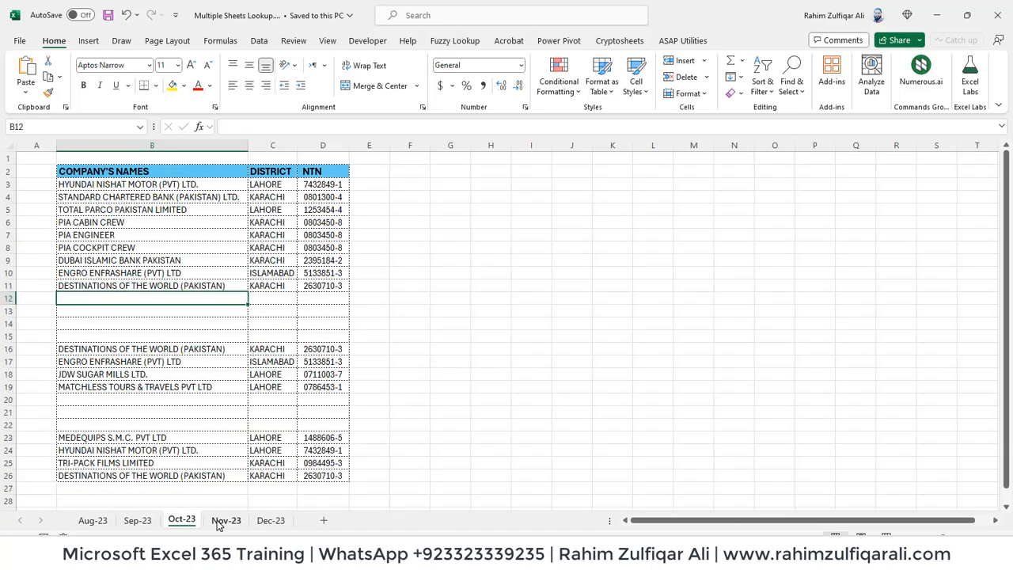
pyautogui.click(226, 520)
pyautogui.click(272, 520)
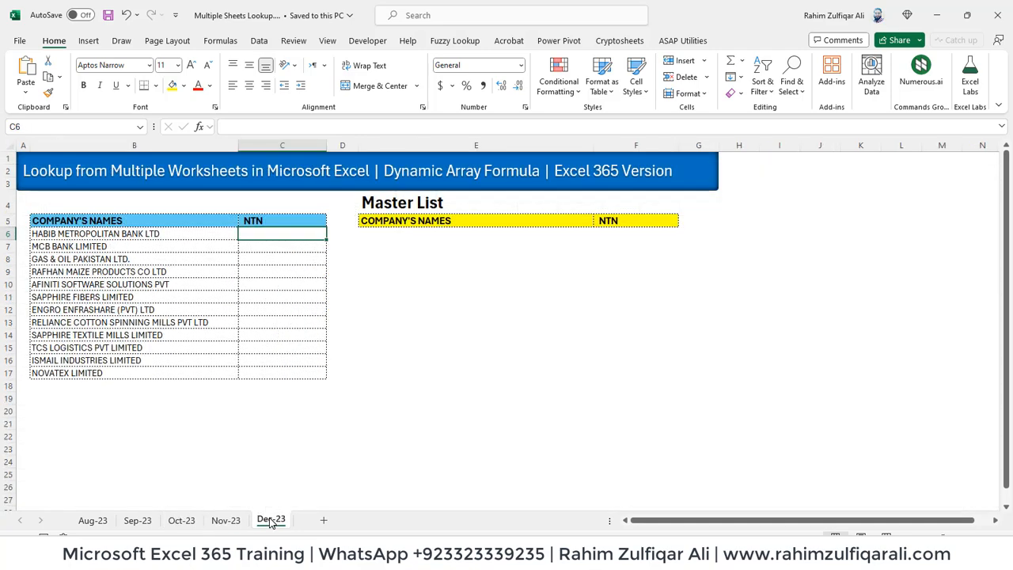
pyautogui.click(428, 239)
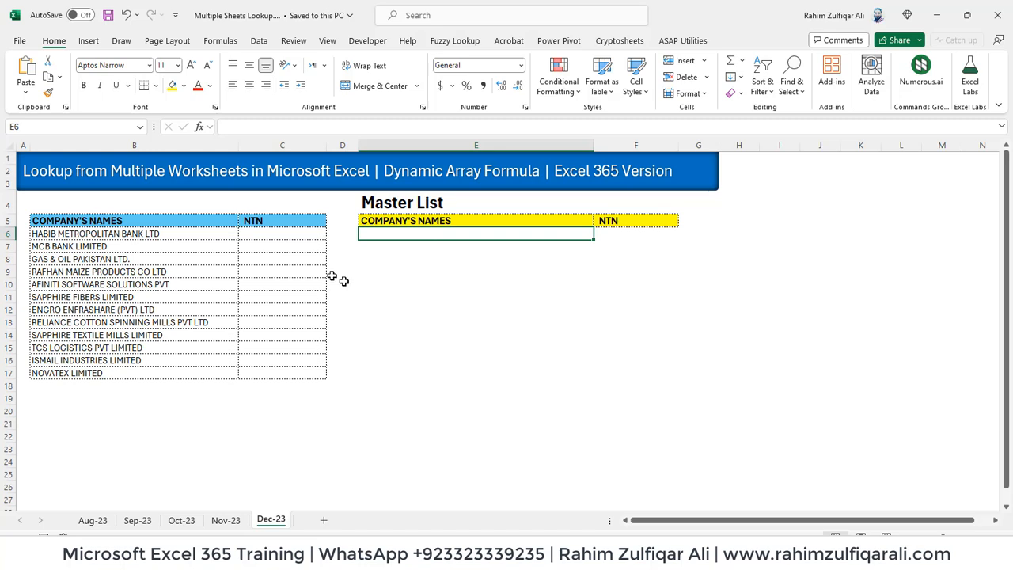
pyautogui.click(283, 268)
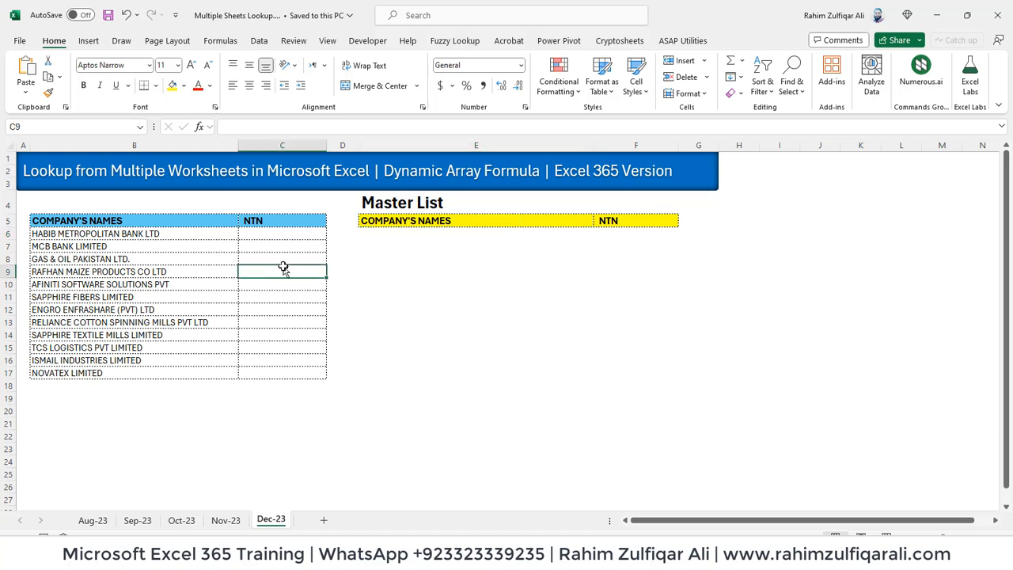
pyautogui.click(374, 236)
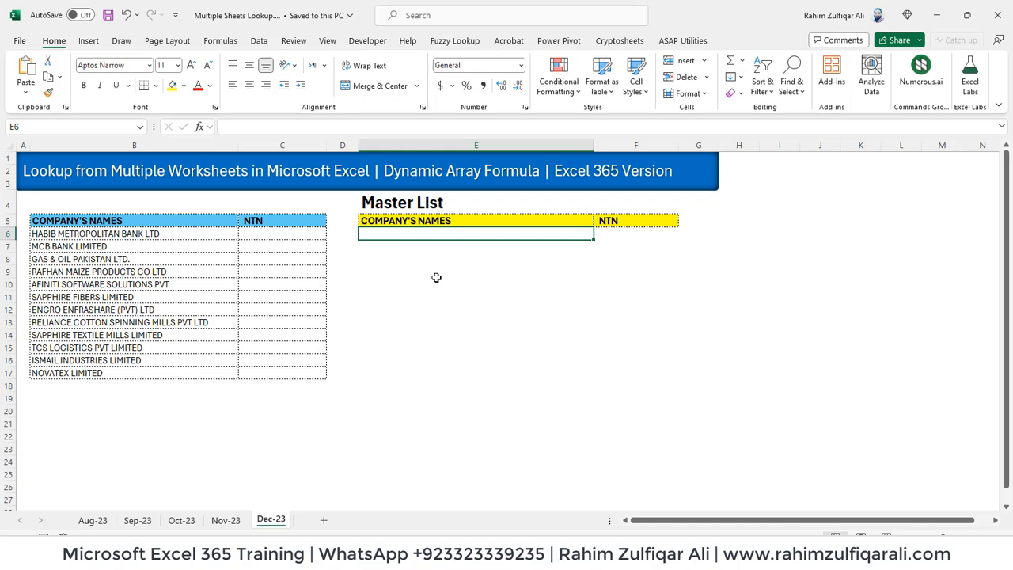
# In E6 start =VSTACK('Aug-23:Nov-23'!B3, a 3D reference across the Aug-23 to Nov-23 sheets
pyautogui.write('=')
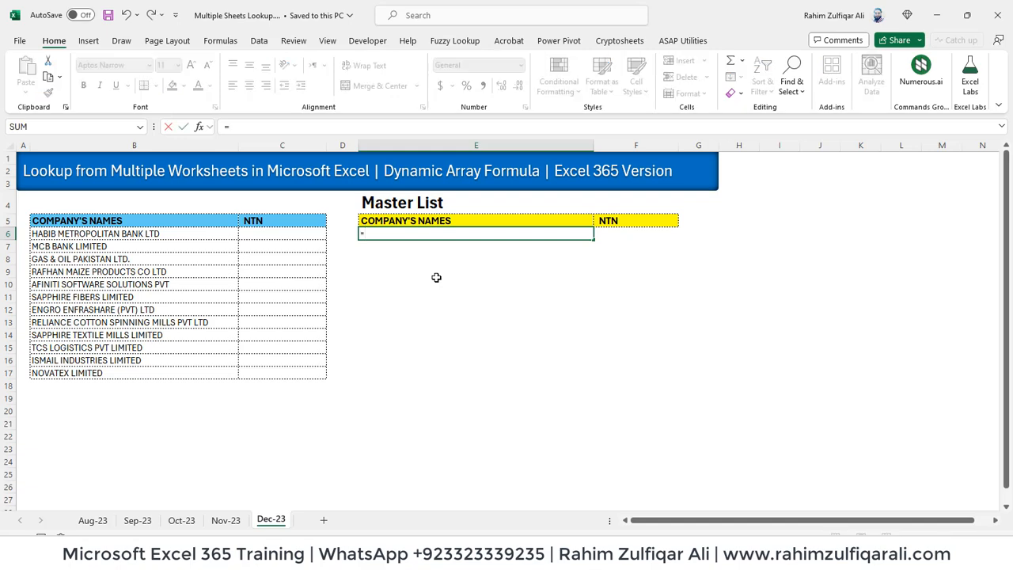
pyautogui.write('vst')
pyautogui.press('Tab')
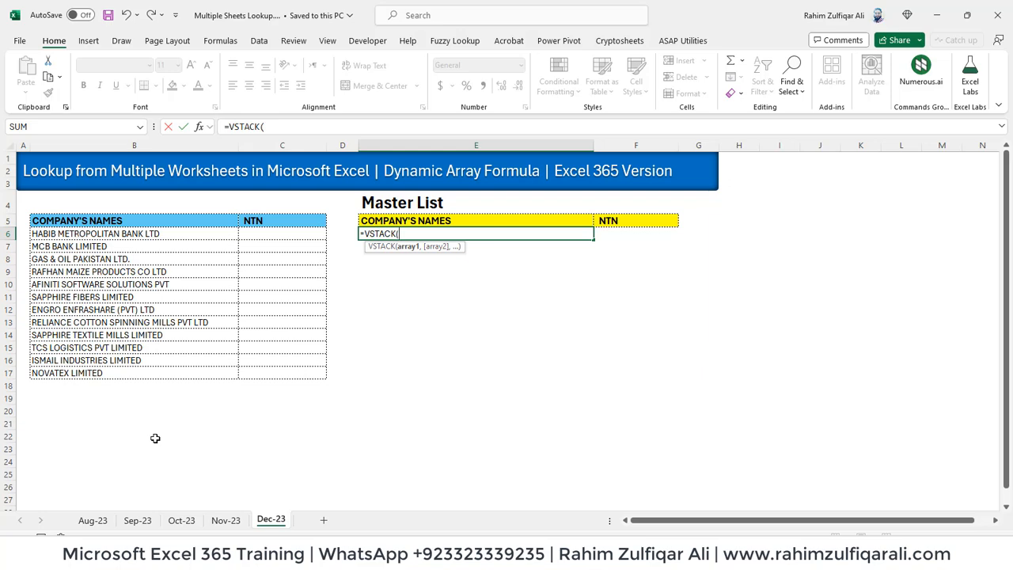
pyautogui.click(93, 520)
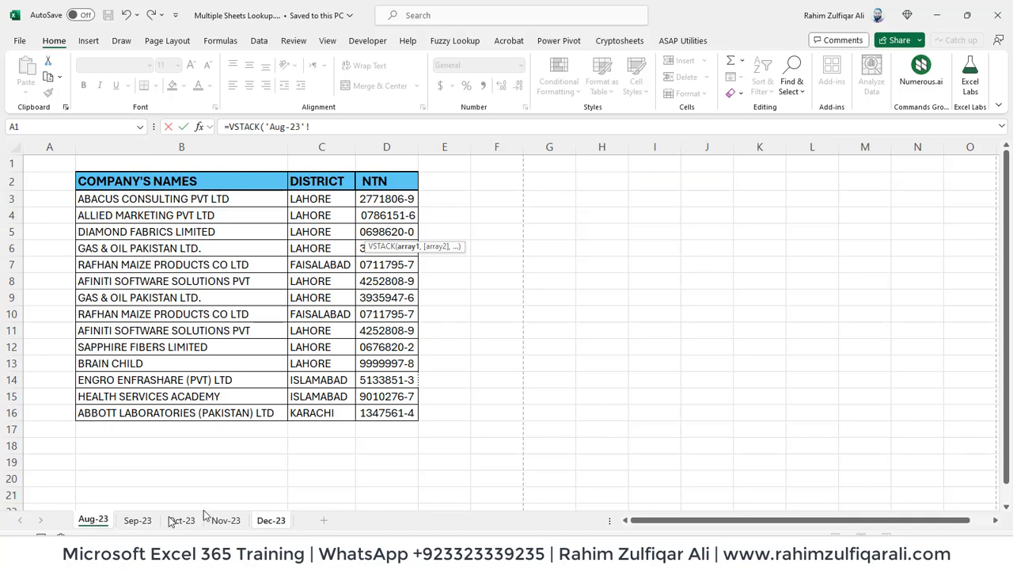
pyautogui.keyDown('shift'); pyautogui.click(233, 521); pyautogui.keyUp('shift')
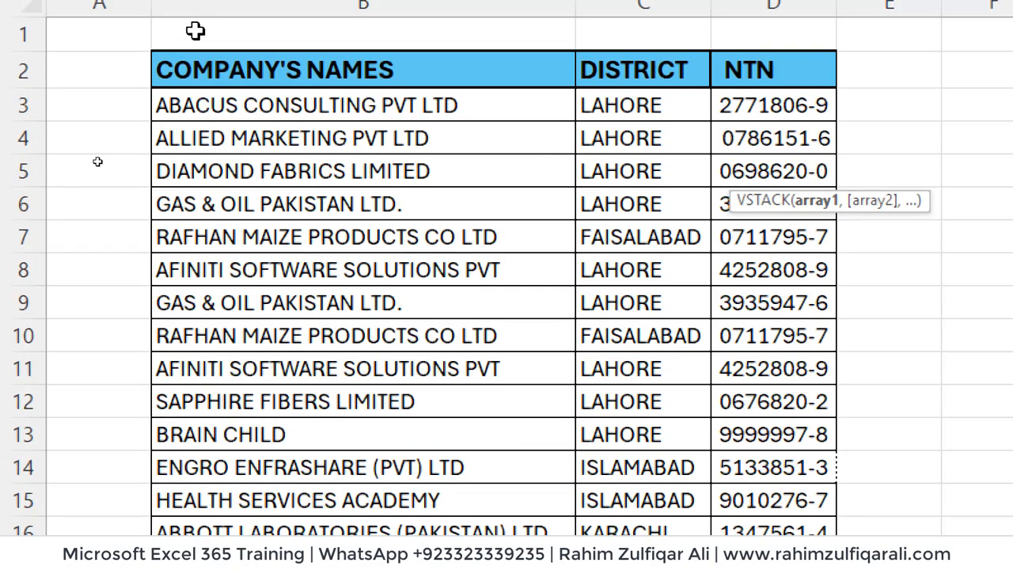
pyautogui.click(220, 104)
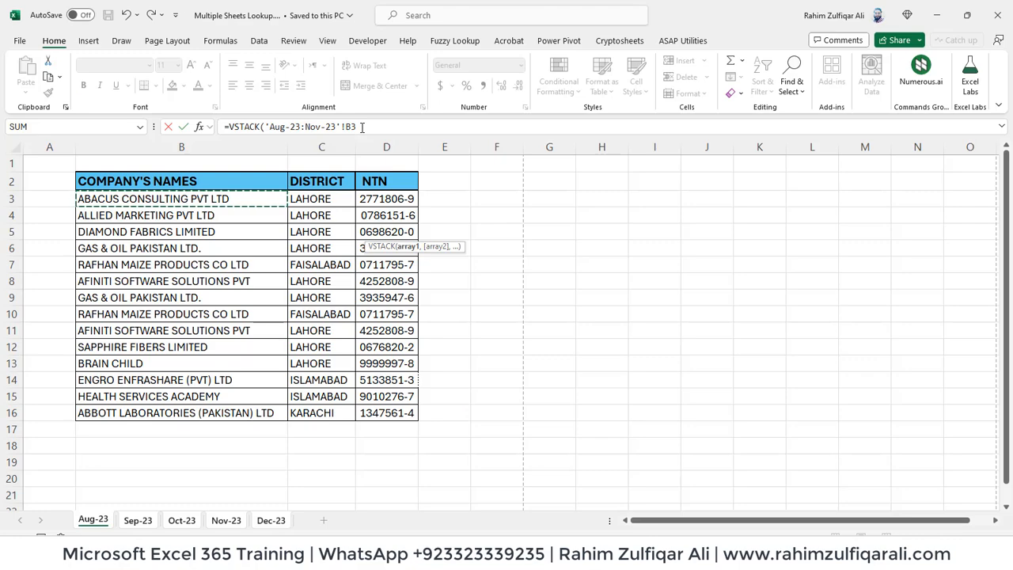
# Extend the reference to B3:D100 and commit =VSTACK('Aug-23:Nov-23'!B3:D100)
pyautogui.hotkey('shift', 'Down')
pyautogui.hotkey('shift', 'Down')
pyautogui.hotkey('shift', 'Down')
pyautogui.hotkey('shift', 'Down')
pyautogui.hotkey('shift', 'Down')
pyautogui.hotkey('shift', 'Down')
pyautogui.hotkey('shift', 'Down')
pyautogui.hotkey('shift', 'Down')
pyautogui.hotkey('shift', 'Down')
pyautogui.hotkey('shift', 'Down')
pyautogui.hotkey('shift', 'Down')
pyautogui.hotkey('shift', 'Down')
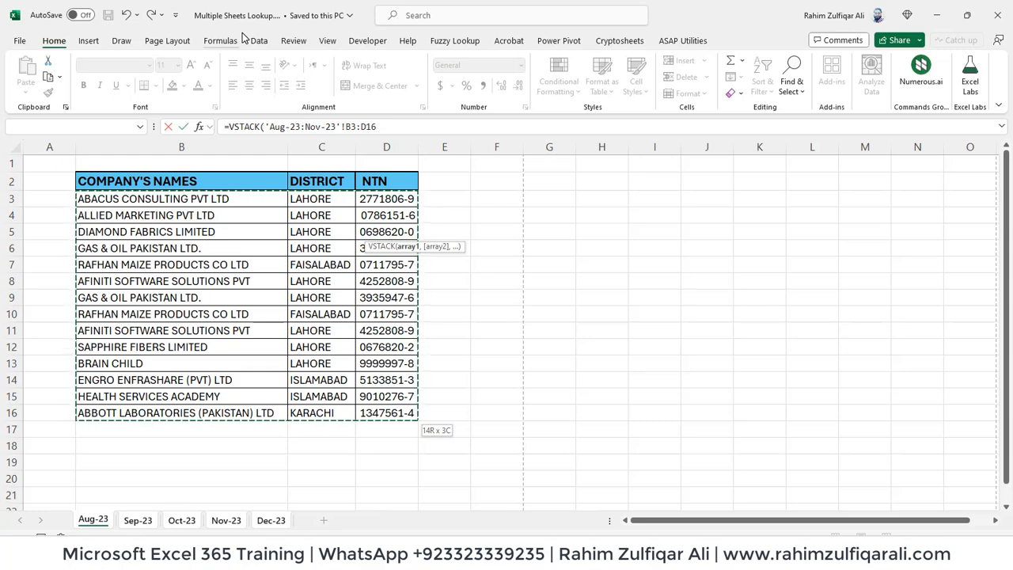
pyautogui.hotkey('shift', 'Down')
pyautogui.hotkey('shift', 'Down')
pyautogui.hotkey('shift', 'Down')
pyautogui.hotkey('shift', 'Down')
pyautogui.hotkey('shift', 'Down')
pyautogui.hotkey('shift', 'Down')
pyautogui.hotkey('shift', 'Down')
pyautogui.hotkey('shift', 'Down')
pyautogui.hotkey('shift', 'Down')
pyautogui.hotkey('shift', 'Down')
pyautogui.hotkey('shift', 'Down')
pyautogui.hotkey('shift', 'Down')
pyautogui.hotkey('shift', 'Down')
pyautogui.hotkey('shift', 'Down')
pyautogui.hotkey('shift', 'Down')
pyautogui.hotkey('shift', 'Down')
pyautogui.hotkey('shift', 'Down')
pyautogui.hotkey('shift', 'Down')
pyautogui.hotkey('shift', 'Down')
pyautogui.hotkey('shift', 'Down')
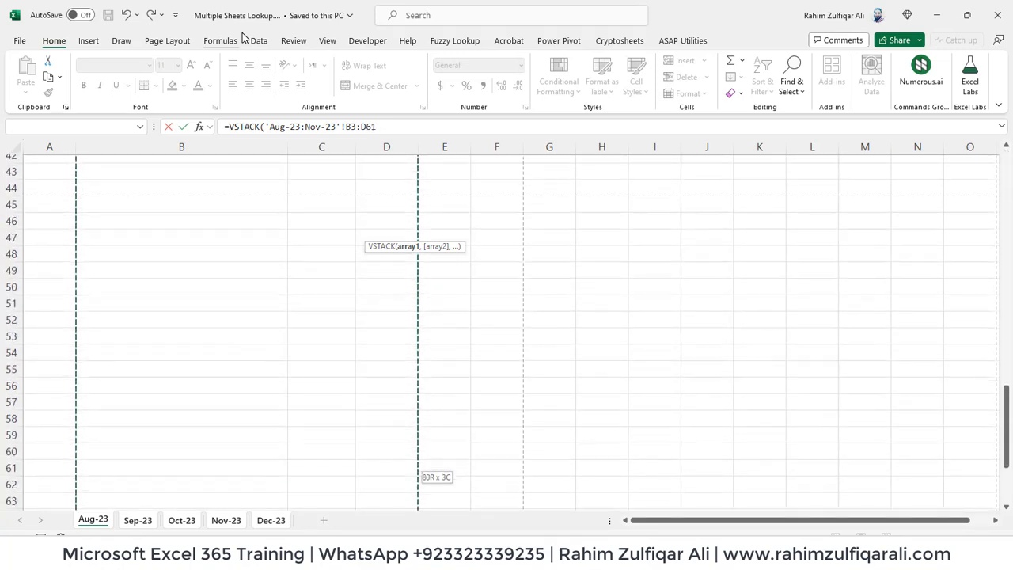
pyautogui.hotkey('shift', 'Up')
pyautogui.hotkey('shift', 'Up')
pyautogui.hotkey('shift', 'Up')
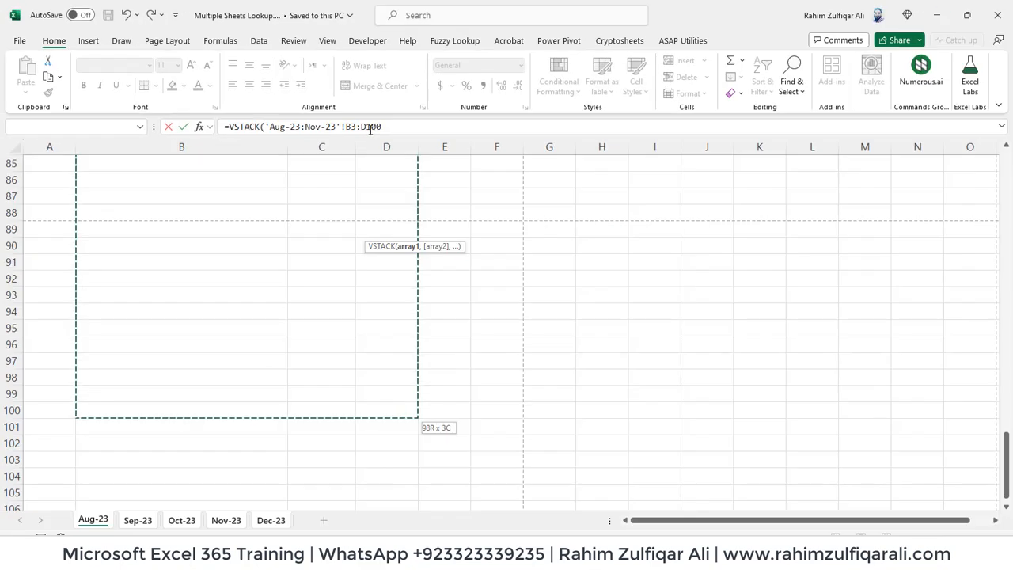
pyautogui.press('Return')
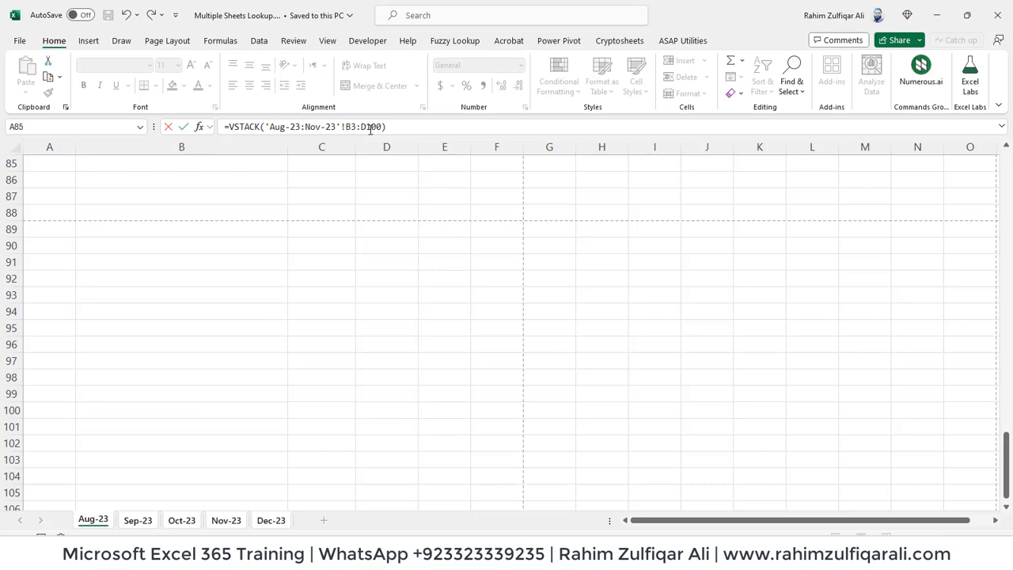
pyautogui.press('Up')
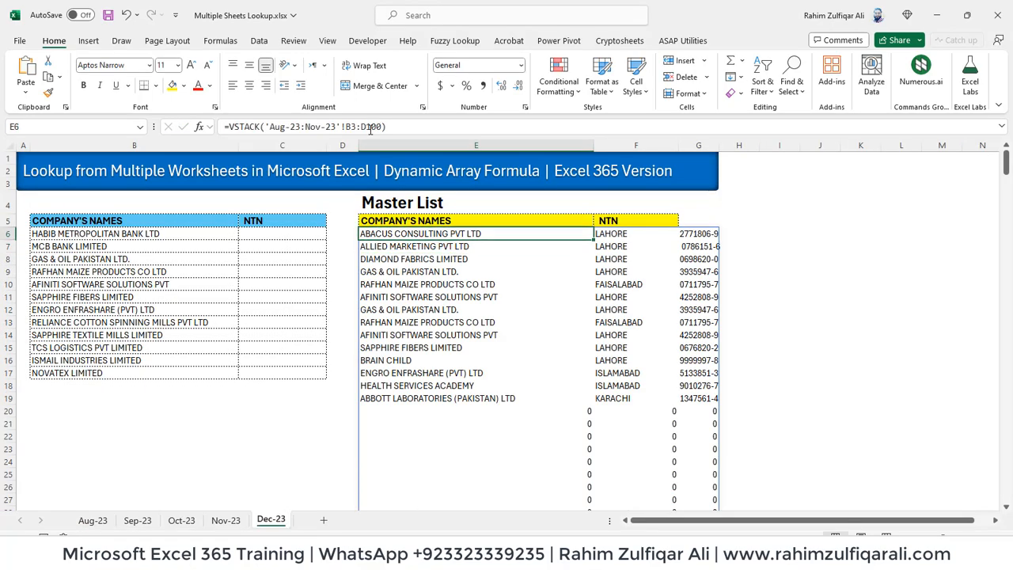
# Scroll down the stacked spill to inspect its zero-filled rows, then return to the top
pyautogui.press('Down')
pyautogui.press('Down')
pyautogui.press('Down')
pyautogui.press('Down')
pyautogui.press('Down')
pyautogui.press('Down')
pyautogui.press('Down')
pyautogui.press('Down')
pyautogui.press('Down')
pyautogui.press('Down')
pyautogui.press('Down')
pyautogui.press('Down')
pyautogui.press('Down')
pyautogui.press('Down')
pyautogui.press('Down')
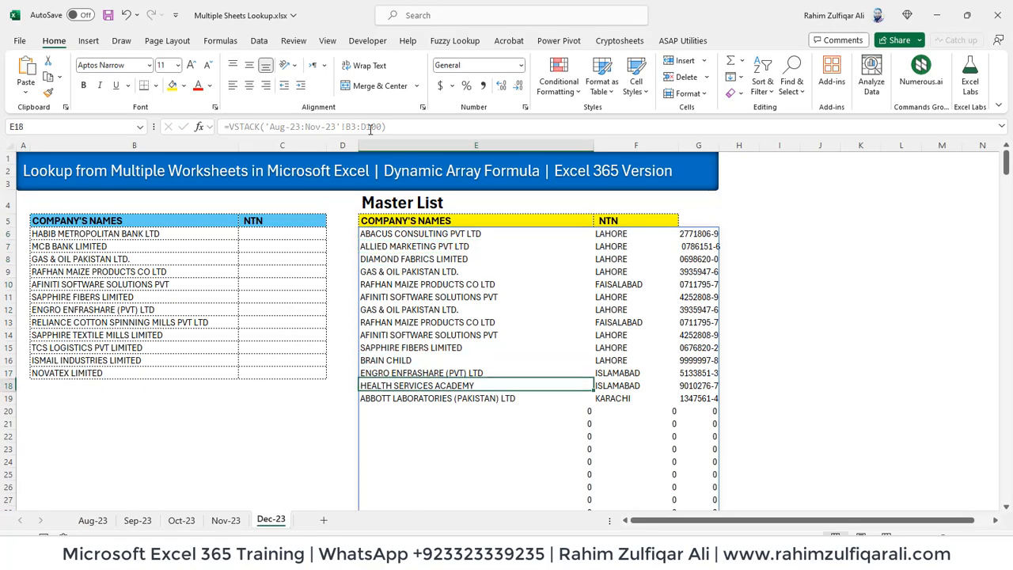
pyautogui.press('Down')
pyautogui.press('Down')
pyautogui.press('Down')
pyautogui.press('Down')
pyautogui.press('Down')
pyautogui.press('Down')
pyautogui.press('Down')
pyautogui.press('Down')
pyautogui.press('Down')
pyautogui.press('Down')
pyautogui.press('Down')
pyautogui.press('Down')
pyautogui.press('Down')
pyautogui.press('Down')
pyautogui.press('Down')
pyautogui.press('Down')
pyautogui.press('Down')
pyautogui.press('Down')
pyautogui.press('Down')
pyautogui.press('Down')
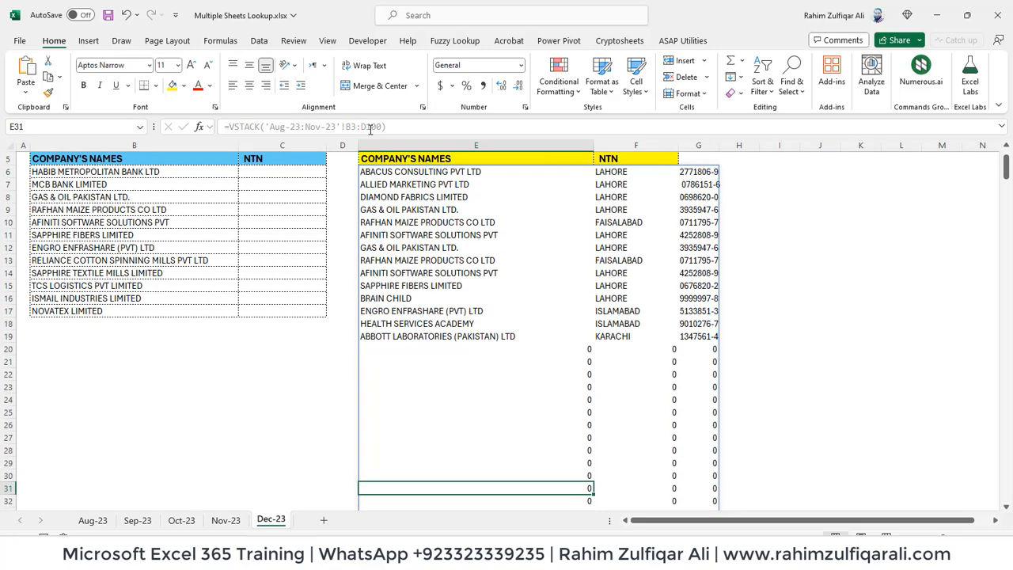
pyautogui.press('Down')
pyautogui.press('Down')
pyautogui.press('Down')
pyautogui.press('Down')
pyautogui.press('Down')
pyautogui.press('Down')
pyautogui.press('Down')
pyautogui.press('Down')
pyautogui.press('Down')
pyautogui.press('Down')
pyautogui.press('Down')
pyautogui.press('Down')
pyautogui.press('Down')
pyautogui.press('Down')
pyautogui.press('Down')
pyautogui.press('Down')
pyautogui.press('Down')
pyautogui.press('Down')
pyautogui.press('Down')
pyautogui.press('Down')
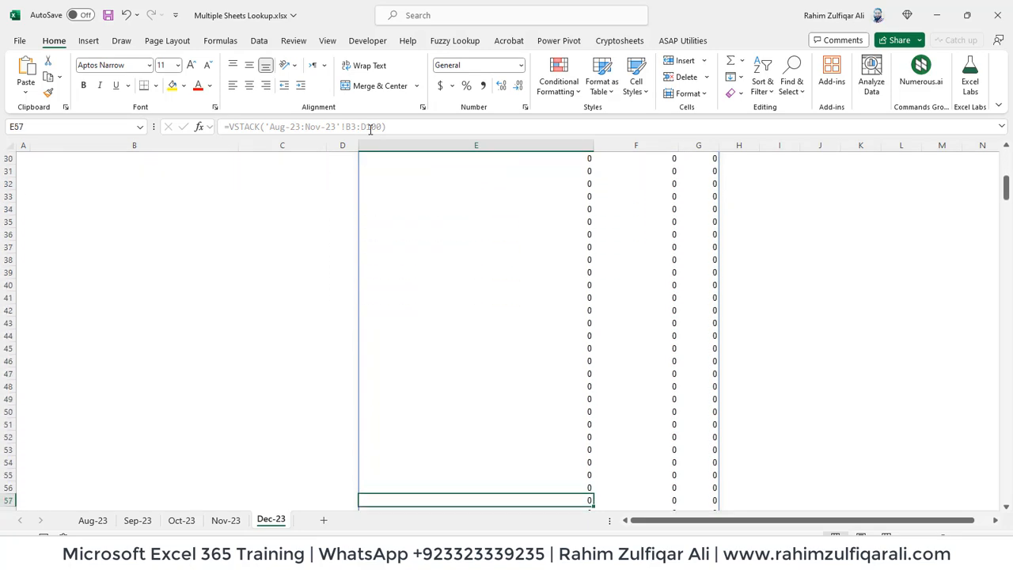
pyautogui.press('Down')
pyautogui.press('Down')
pyautogui.press('Down')
pyautogui.press('Down')
pyautogui.press('Down')
pyautogui.press('Down')
pyautogui.press('Down')
pyautogui.press('Down')
pyautogui.press('Down')
pyautogui.press('Down')
pyautogui.press('Down')
pyautogui.press('Down')
pyautogui.press('Down')
pyautogui.press('Down')
pyautogui.press('Down')
pyautogui.press('Down')
pyautogui.press('Down')
pyautogui.press('Down')
pyautogui.press('Down')
pyautogui.press('Down')
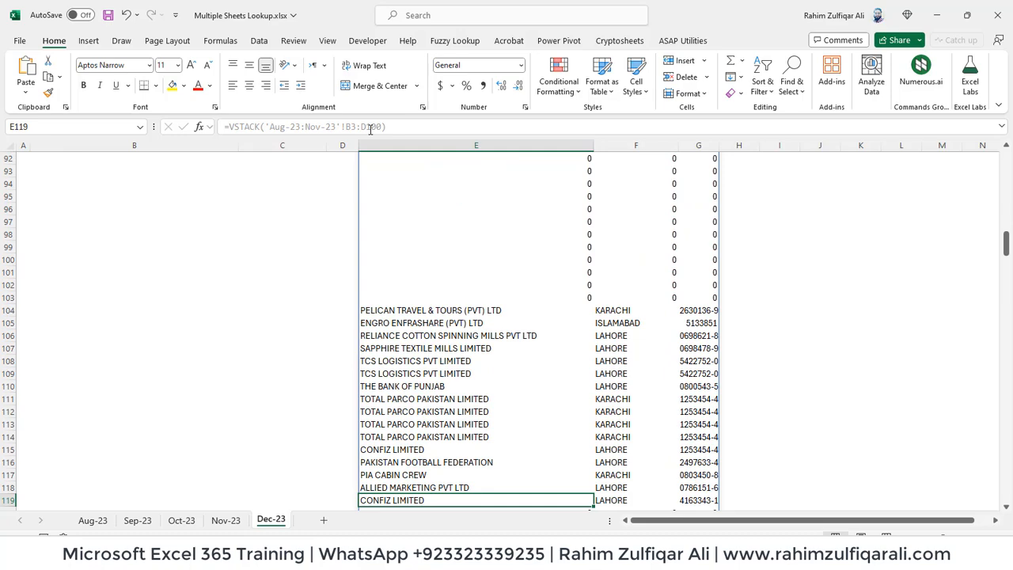
pyautogui.press('Down')
pyautogui.press('Down')
pyautogui.press('Down')
pyautogui.press('Down')
pyautogui.press('Down')
pyautogui.press('Down')
pyautogui.press('Down')
pyautogui.press('Down')
pyautogui.press('Down')
pyautogui.press('Down')
pyautogui.press('Down')
pyautogui.press('Down')
pyautogui.press('Down')
pyautogui.press('Down')
pyautogui.press('Down')
pyautogui.press('Down')
pyautogui.press('Down')
pyautogui.press('Down')
pyautogui.press('Down')
pyautogui.press('Down')
pyautogui.press('pagedown')
pyautogui.press('pagedown')
pyautogui.press('pageup')
pyautogui.press('pageup')
pyautogui.press('pageup')
pyautogui.press('pageup')
pyautogui.press('pageup')
pyautogui.press('pageup')
pyautogui.press('pageup')
pyautogui.press('pageup')
pyautogui.press('pageup')
pyautogui.press('pageup')
pyautogui.press('pageup')
pyautogui.press('pageup')
pyautogui.press('Down')
pyautogui.press('Down')
pyautogui.press('Down')
pyautogui.press('Down')
pyautogui.press('Down')
pyautogui.press('Down')
pyautogui.press('Down')
pyautogui.press('Down')
pyautogui.press('Down')
pyautogui.press('Down')
pyautogui.press('Down')
pyautogui.press('Down')
pyautogui.press('Down')
pyautogui.press('Down')
pyautogui.press('Down')
pyautogui.press('Down')
pyautogui.press('Down')
pyautogui.press('Down')
pyautogui.press('Down')
pyautogui.press('Down')
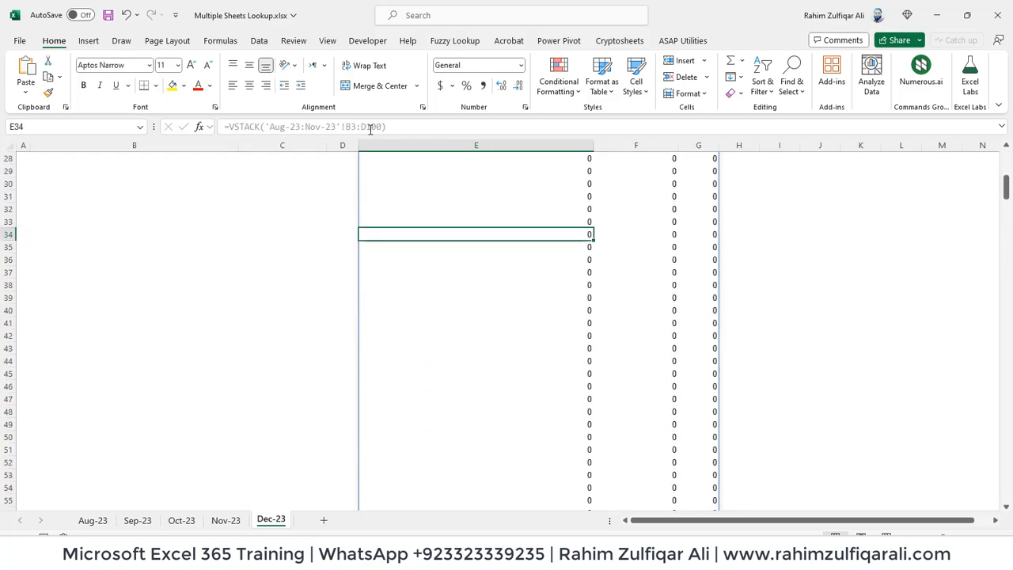
pyautogui.hotkey('ctrl', 'Up')
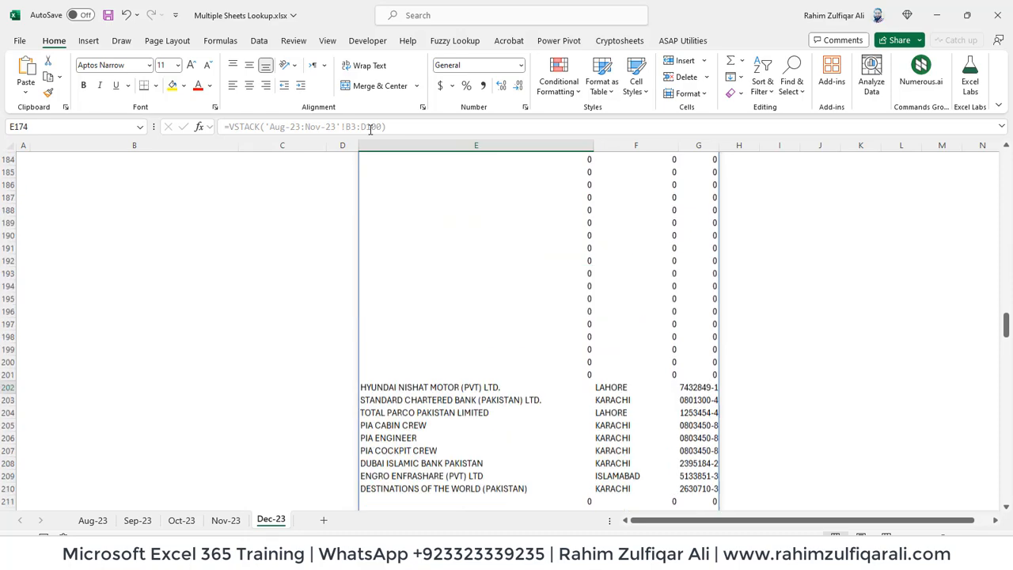
# Check the Master List cells around E6 and its VSTACK formula, leaving it unchanged
pyautogui.press('Down')
pyautogui.press('Down')
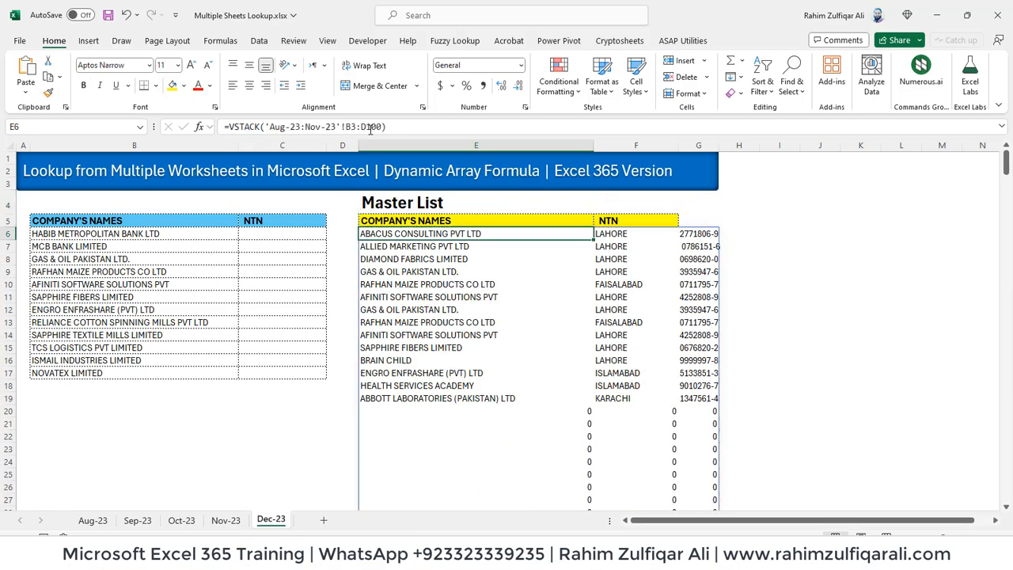
pyautogui.press('Right')
pyautogui.press('Right')
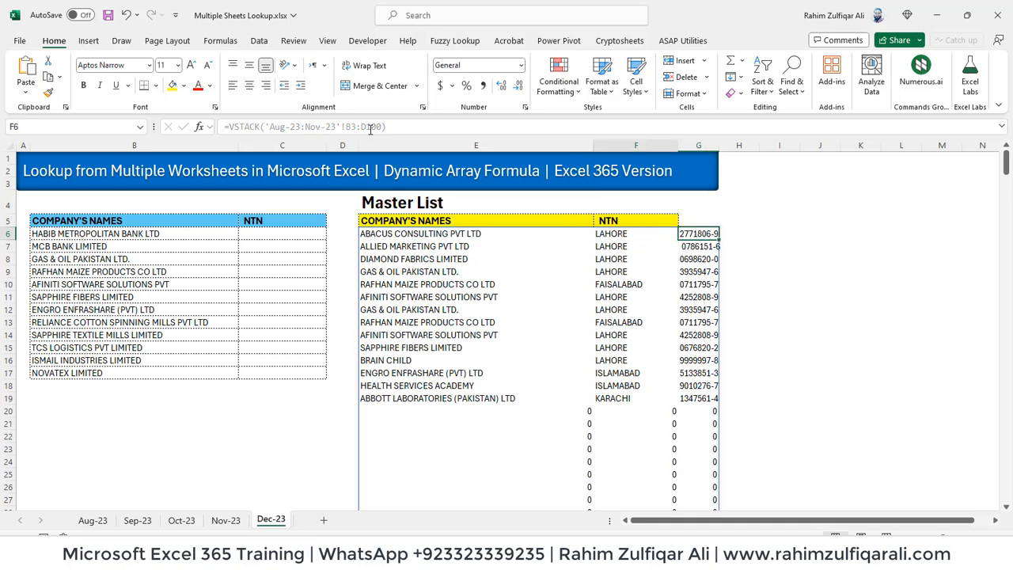
pyautogui.press('Left')
pyautogui.press('Left')
pyautogui.press('Up')
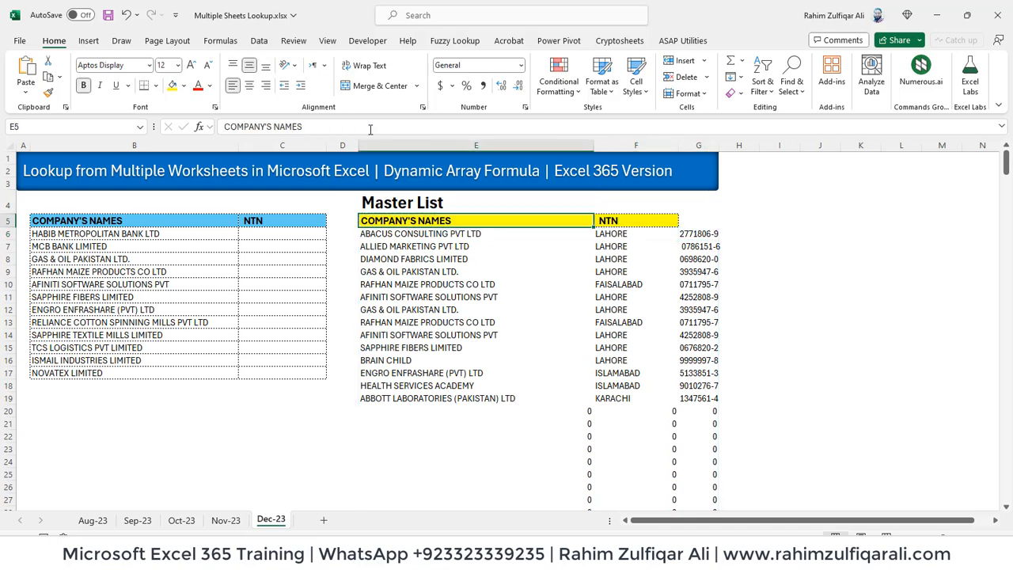
pyautogui.press('Down')
pyautogui.press('Right')
pyautogui.press('Up')
pyautogui.press('Left')
pyautogui.press('Down')
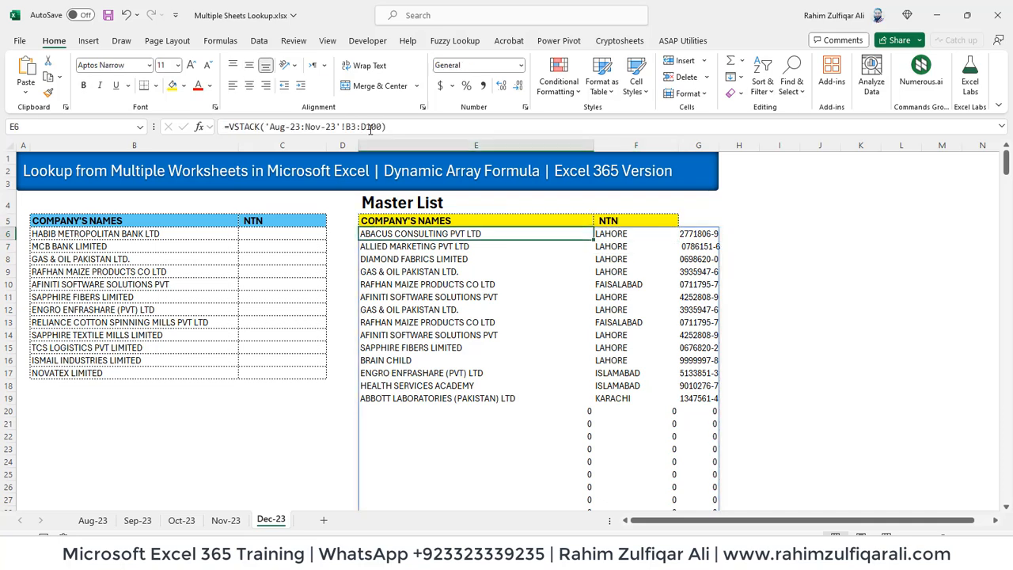
pyautogui.press('F2')
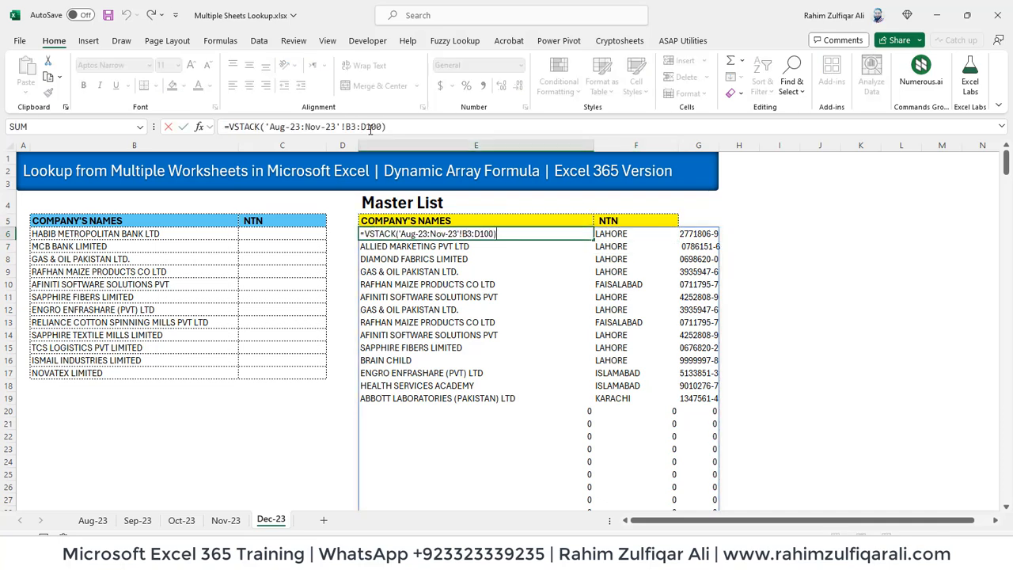
pyautogui.press('Return')
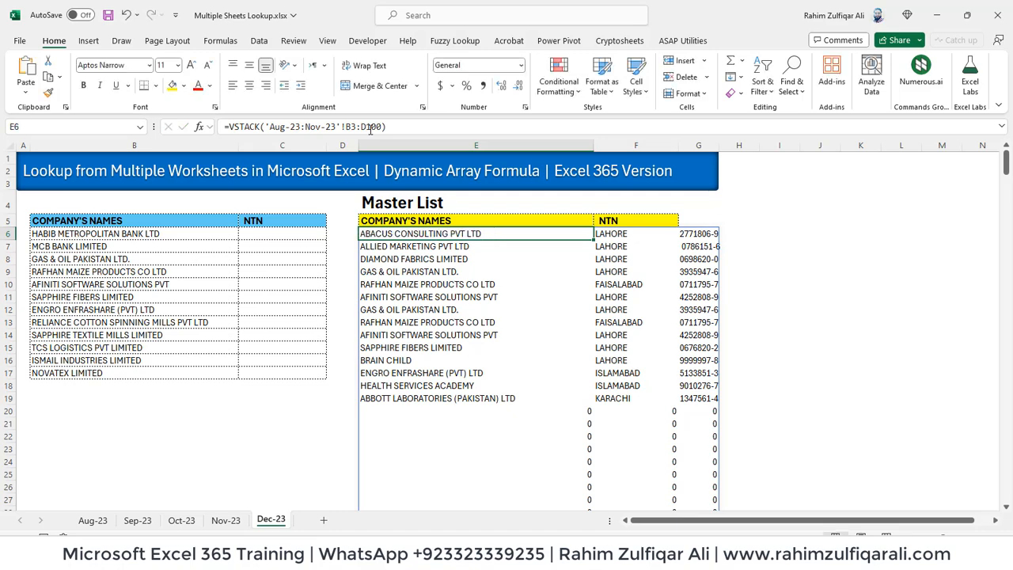
# Reopen the E6 VSTACK formula for editing
pyautogui.press('Down')
pyautogui.press('Down')
pyautogui.press('Down')
pyautogui.press('Down')
pyautogui.press('Down')
pyautogui.press('Down')
pyautogui.press('Down')
pyautogui.press('Down')
pyautogui.press('Down')
pyautogui.press('Down')
pyautogui.press('Down')
pyautogui.press('Down')
pyautogui.press('Down')
pyautogui.press('Down')
pyautogui.press('Down')
pyautogui.press('Down')
pyautogui.press('Down')
pyautogui.press('Down')
pyautogui.press('Down')
pyautogui.press('Down')
pyautogui.press('Down')
pyautogui.press('Down')
pyautogui.press('Down')
pyautogui.press('Down')
pyautogui.press('Down')
pyautogui.press('Down')
pyautogui.press('Down')
pyautogui.press('Down')
pyautogui.press('Down')
pyautogui.press('Down')
pyautogui.press('Down')
pyautogui.press('Down')
pyautogui.press('Down')
pyautogui.press('Down')
pyautogui.press('Down')
pyautogui.press('Down')
pyautogui.press('Down')
pyautogui.press('Down')
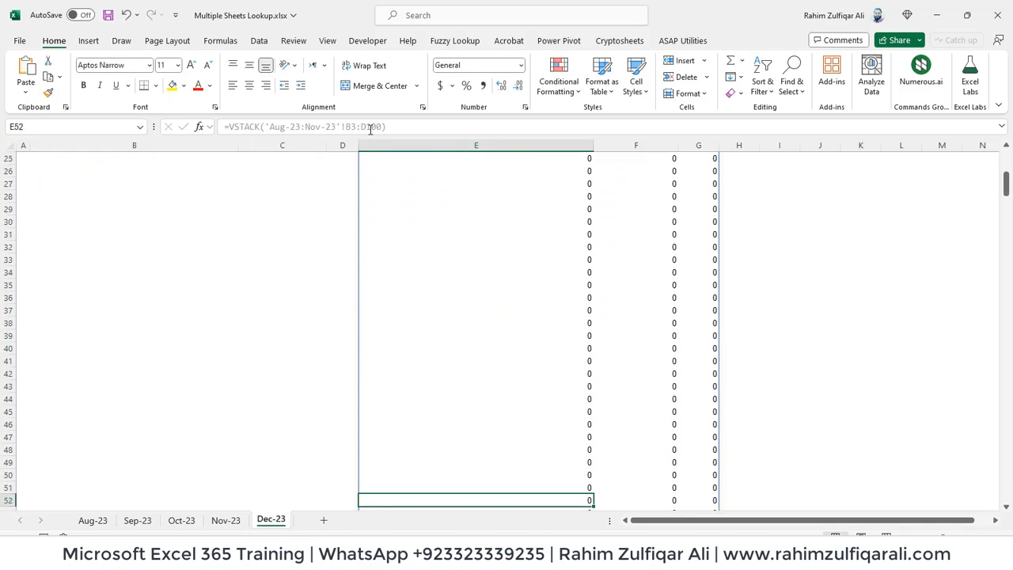
pyautogui.hotkey('ctrl', 'Up')
pyautogui.press('Down')
pyautogui.press('Down')
pyautogui.press('Down')
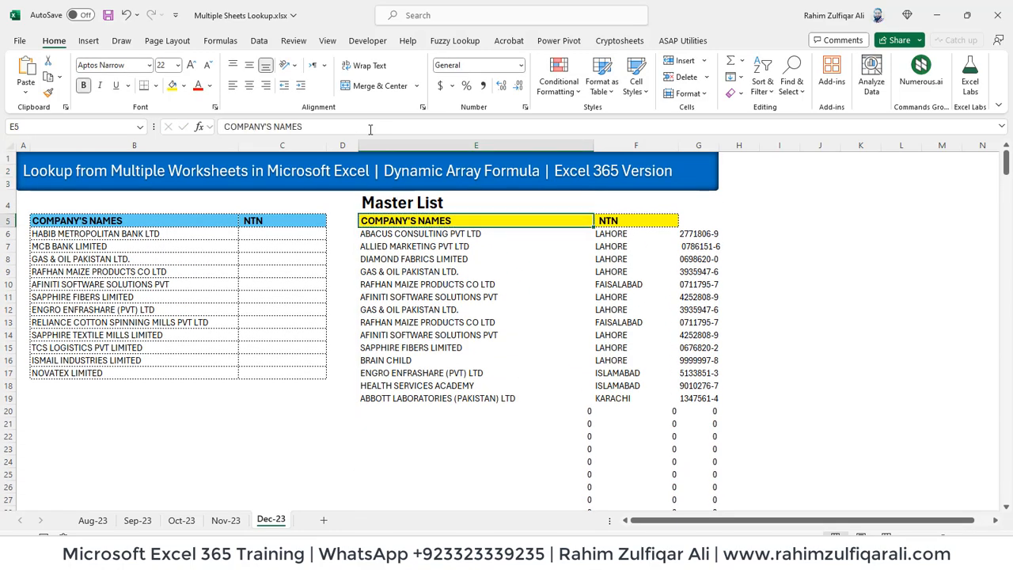
pyautogui.press('F2')
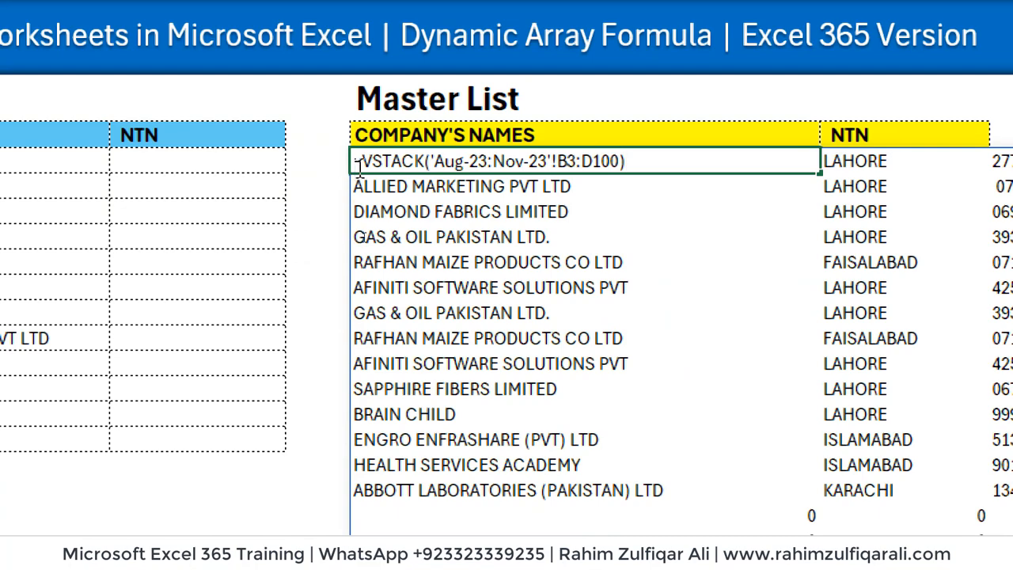
# Insert FILTER( before the VSTACK in E6, then paste a copy of the VSTACK after a comma
pyautogui.click(358, 162)
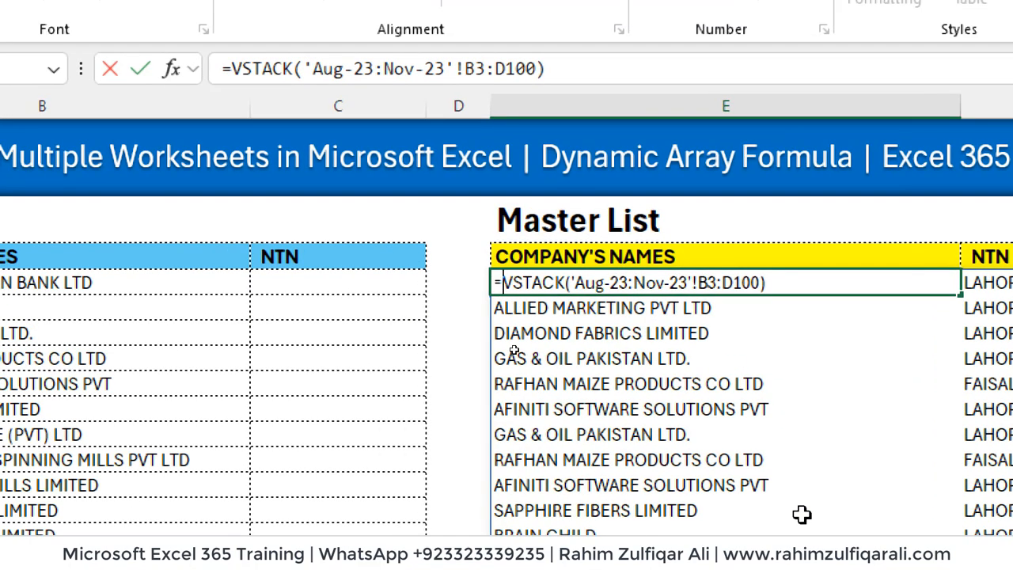
pyautogui.write('FILTER(')
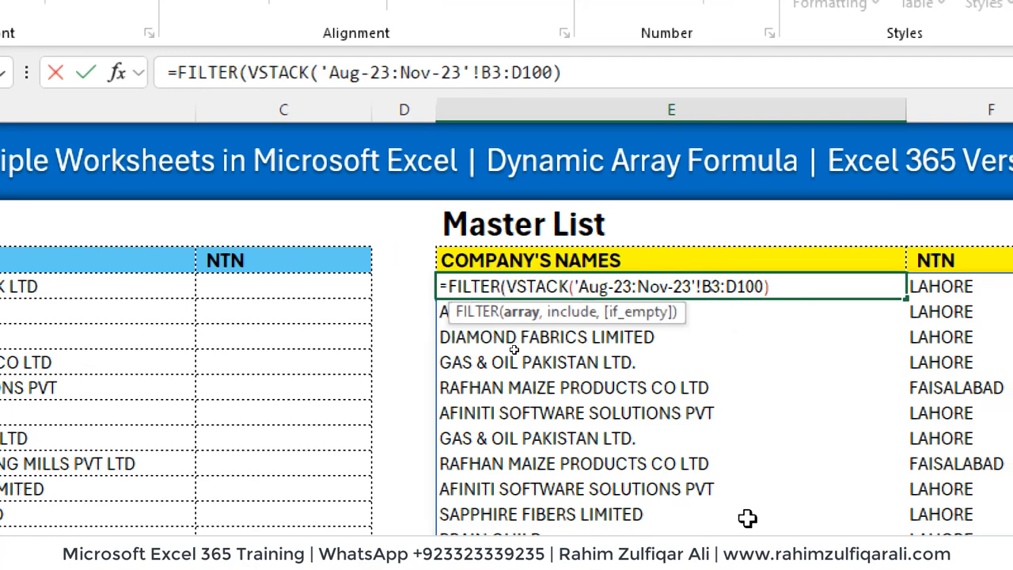
pyautogui.hotkey('shift', 'End')
pyautogui.hotkey('ctrl', 'c')
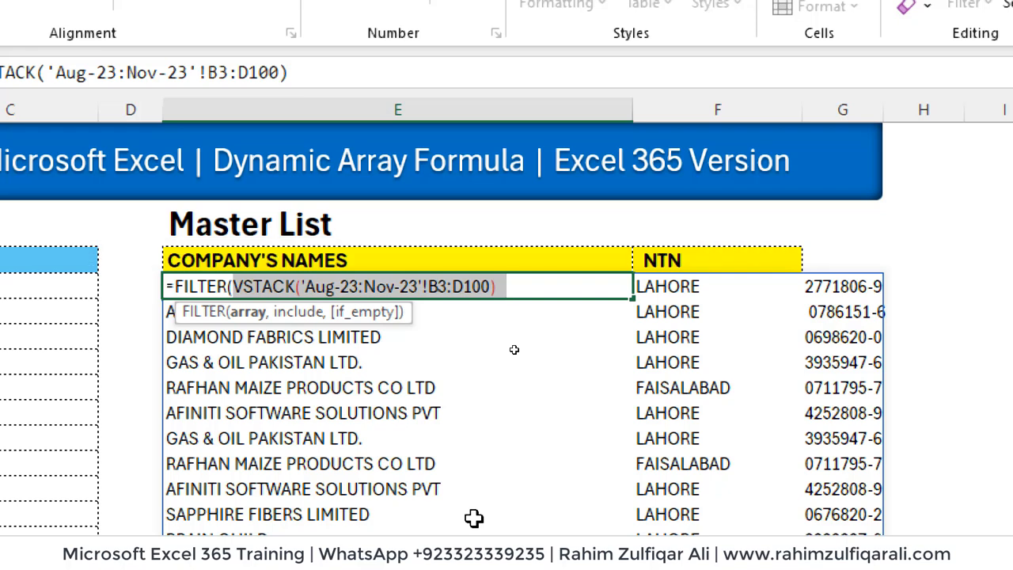
pyautogui.press('End')
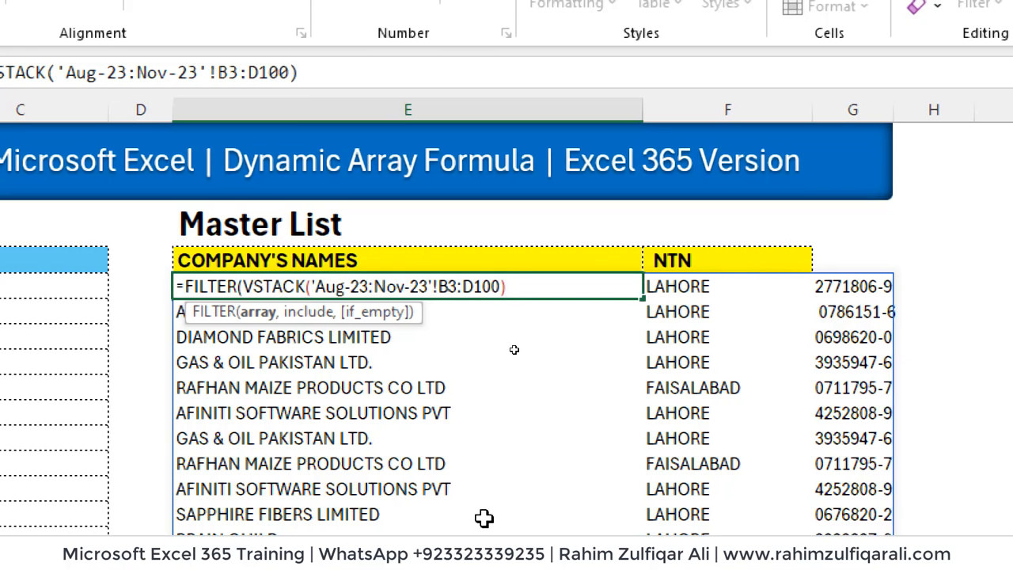
pyautogui.write(',')
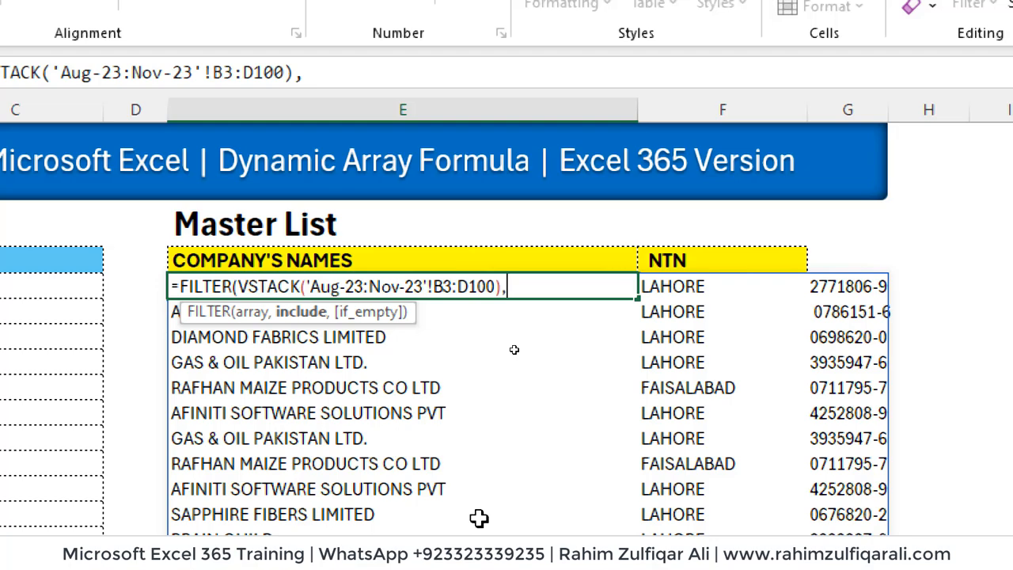
pyautogui.hotkey('ctrl', 'v')
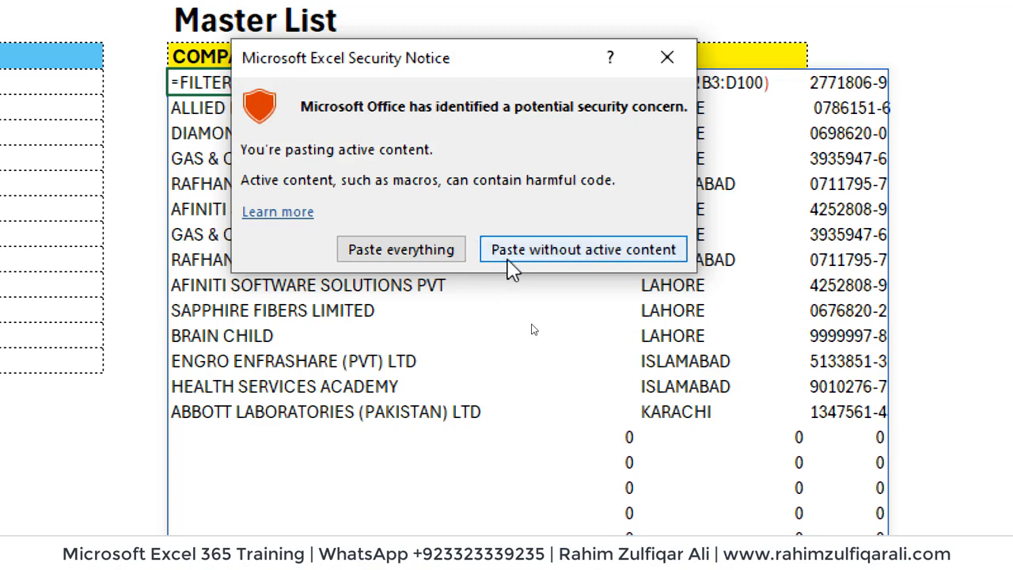
# Set the include argument to VSTACK('Aug-23:Nov-23'!B3:B100)<>"", then close and commit the FILTER
pyautogui.click(417, 252)
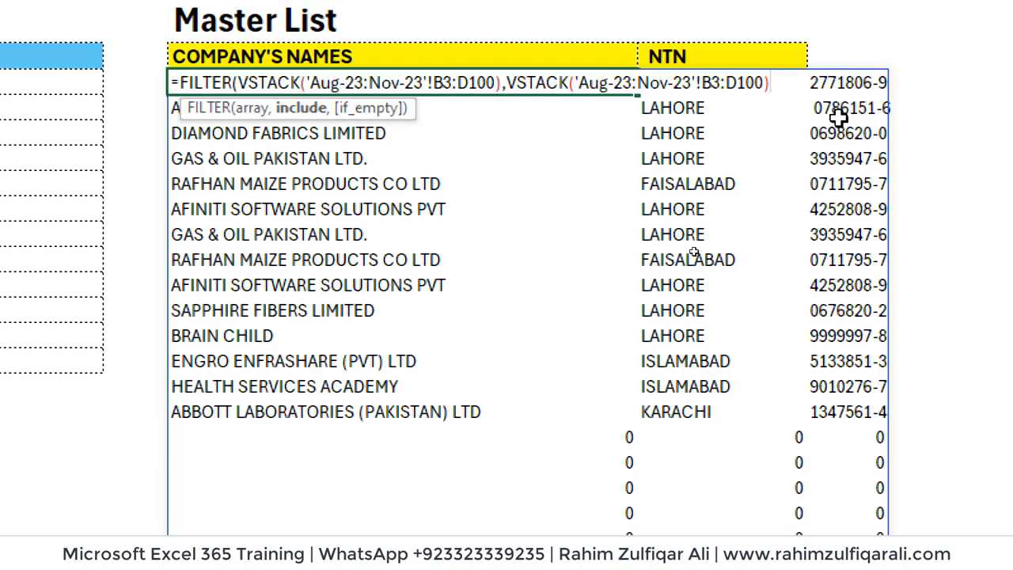
pyautogui.write('<>')
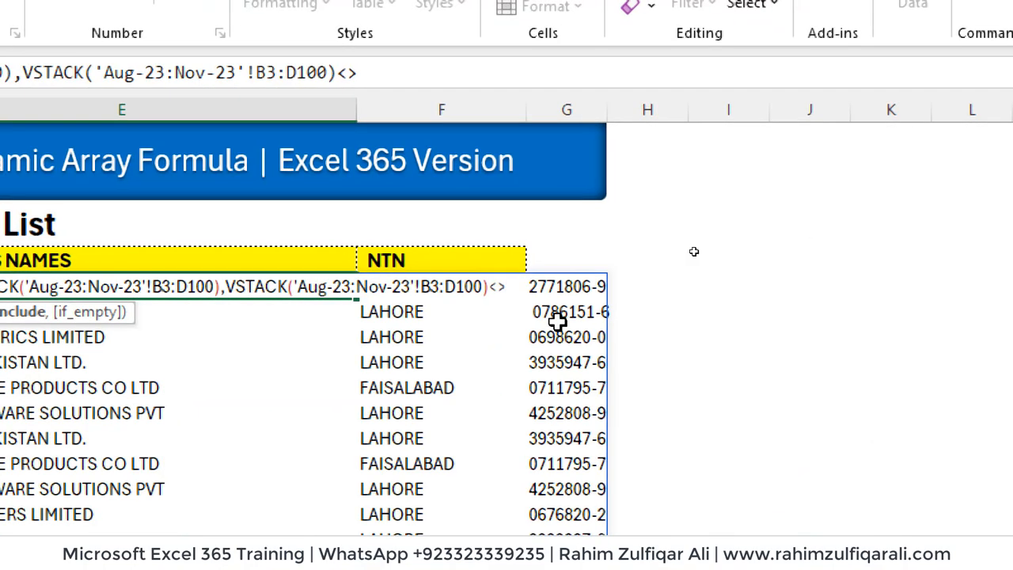
pyautogui.write('""')
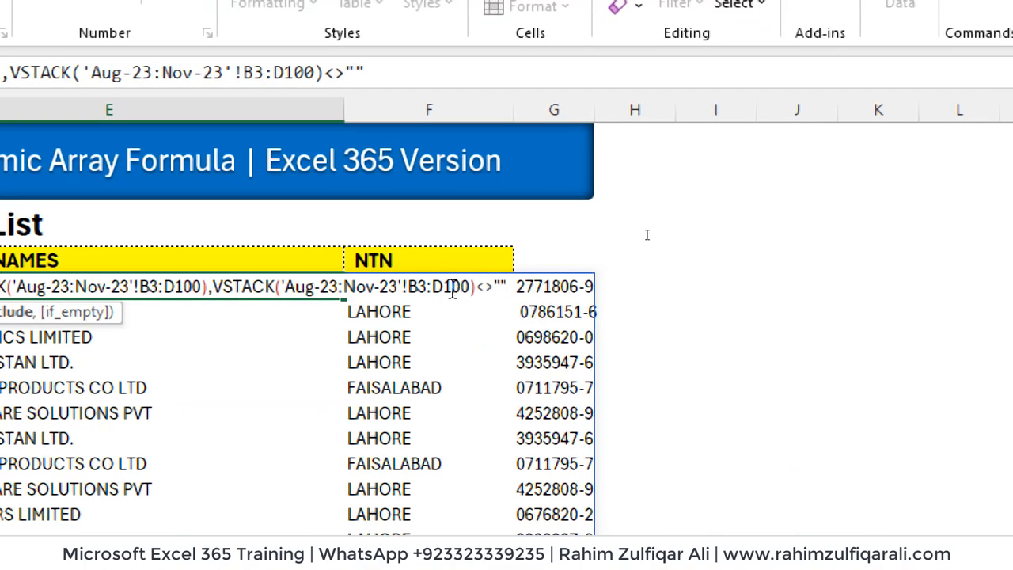
pyautogui.click(446, 286)
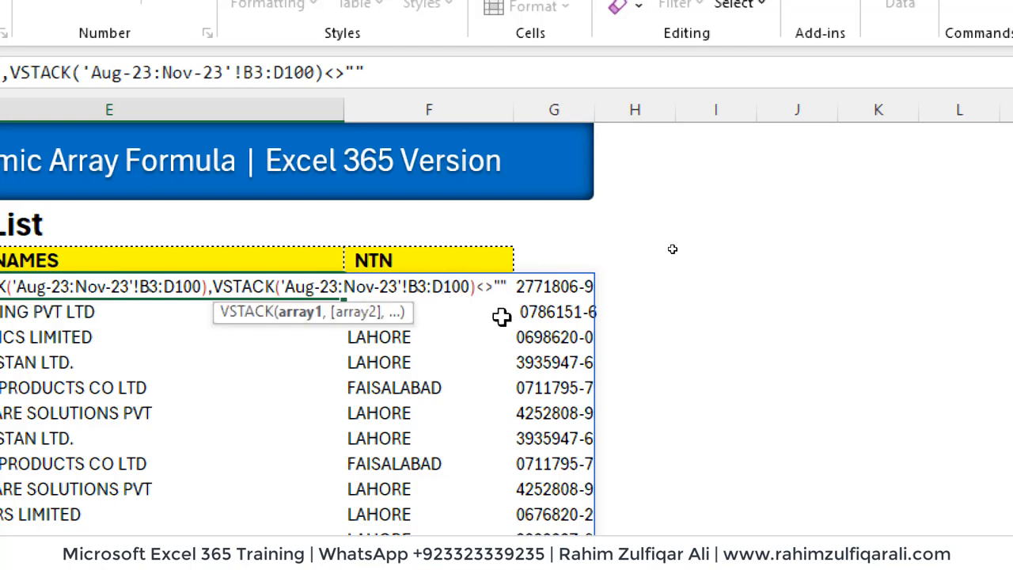
pyautogui.press('BackSpace')
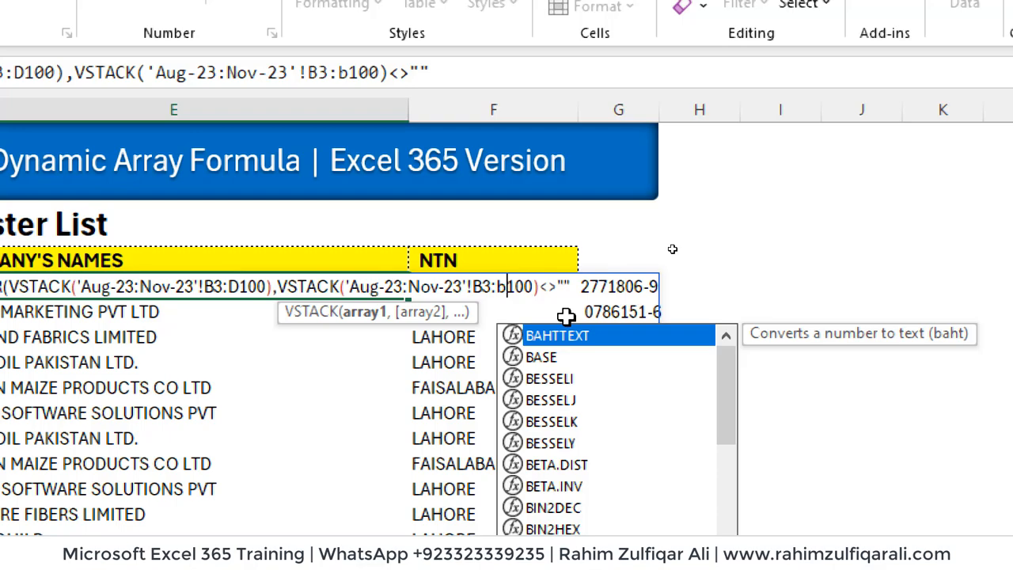
pyautogui.click(573, 287)
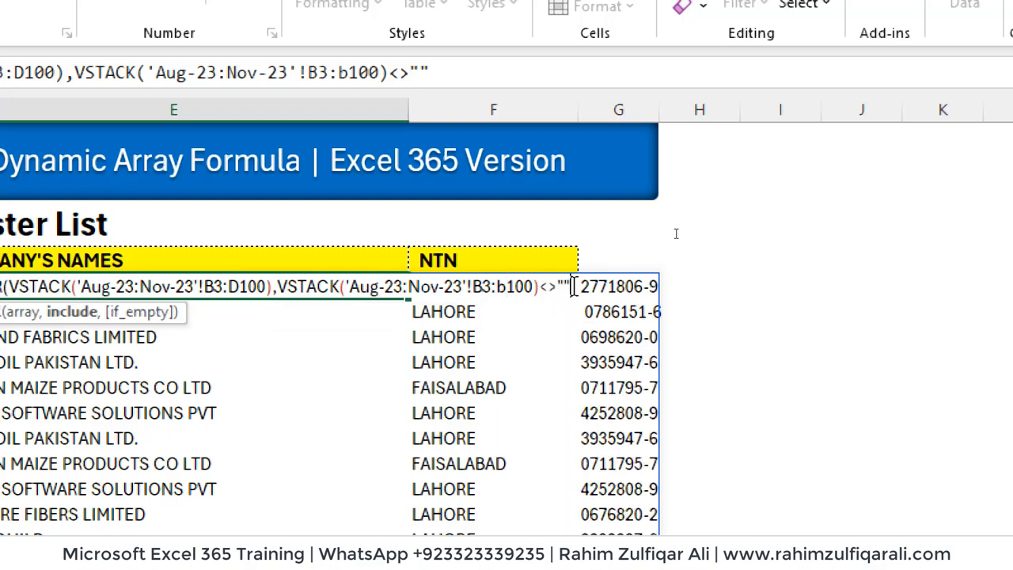
pyautogui.write(')')
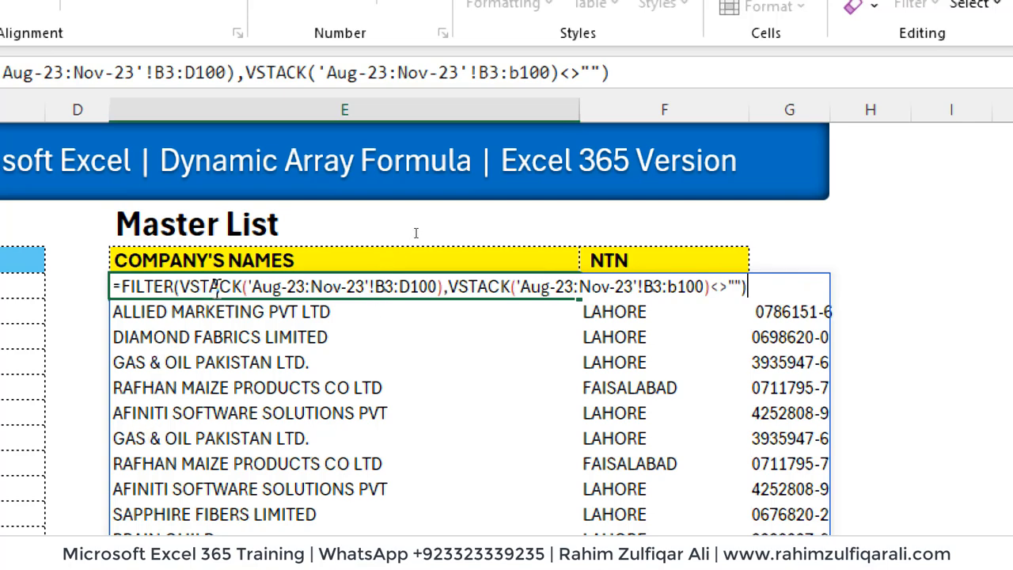
pyautogui.press('Return')
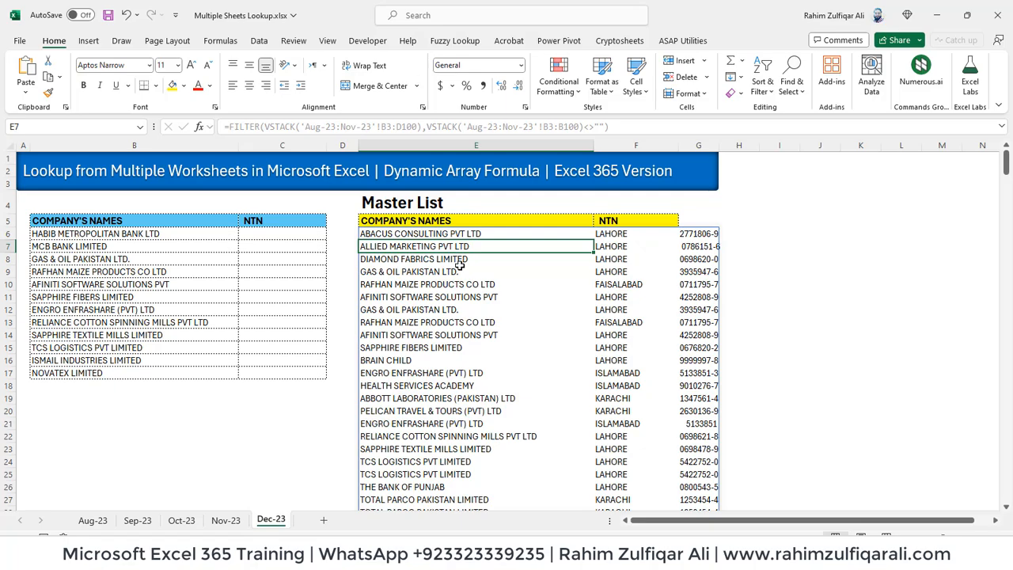
# Scan the filtered list to row 74 for duplicates like NOVATEX LIMITED, then edit E6 again
pyautogui.press('pagedown')
pyautogui.press('pagedown')
pyautogui.press('pagedown')
pyautogui.press('pageup')
pyautogui.press('pageup')
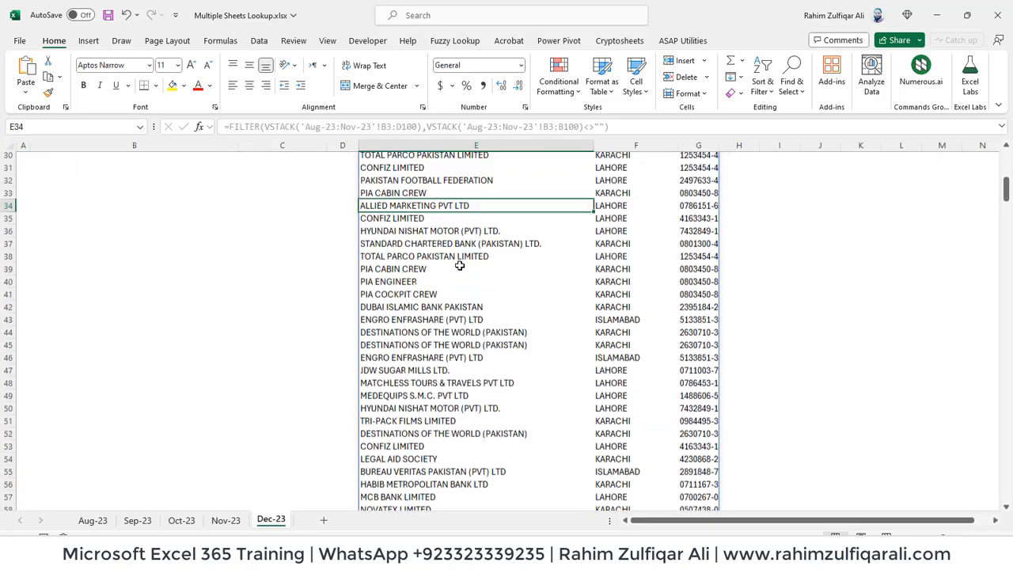
pyautogui.press('pageup')
pyautogui.press('pagedown')
pyautogui.press('pagedown')
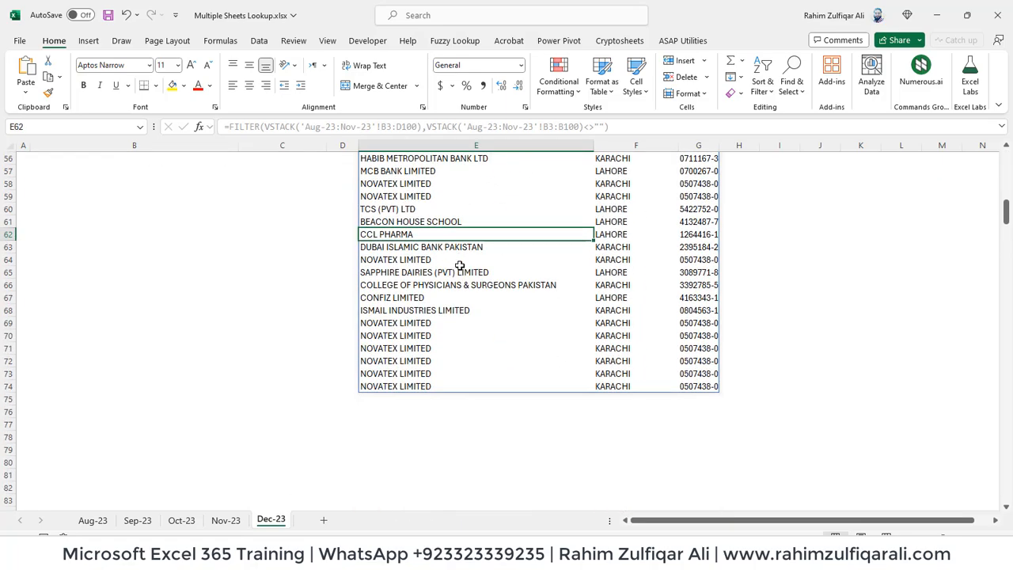
pyautogui.press('pageup')
pyautogui.press('pageup')
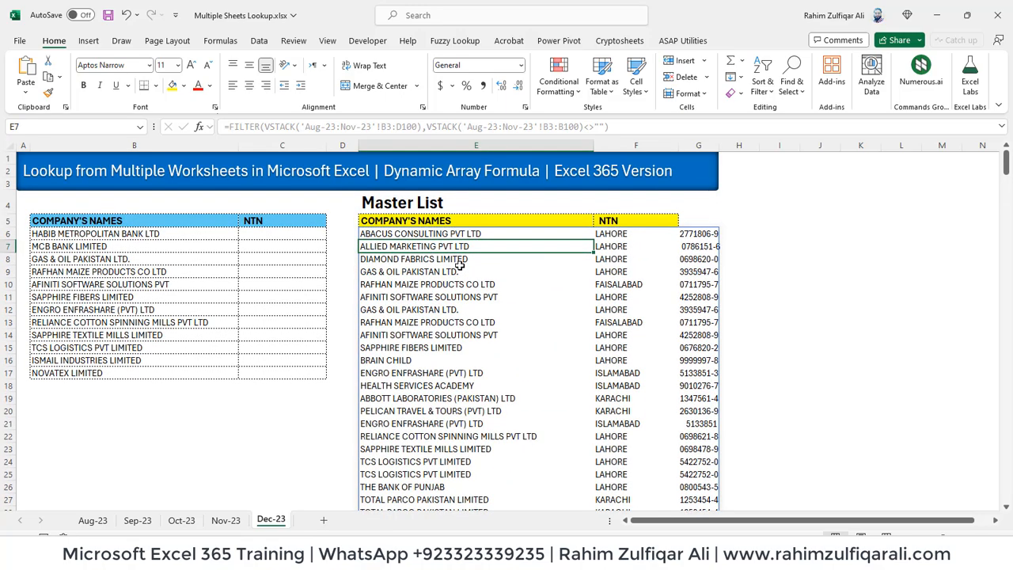
pyautogui.press('pagedown')
pyautogui.press('pagedown')
pyautogui.press('pageup')
pyautogui.press('pageup')
pyautogui.press('pagedown')
pyautogui.press('pagedown')
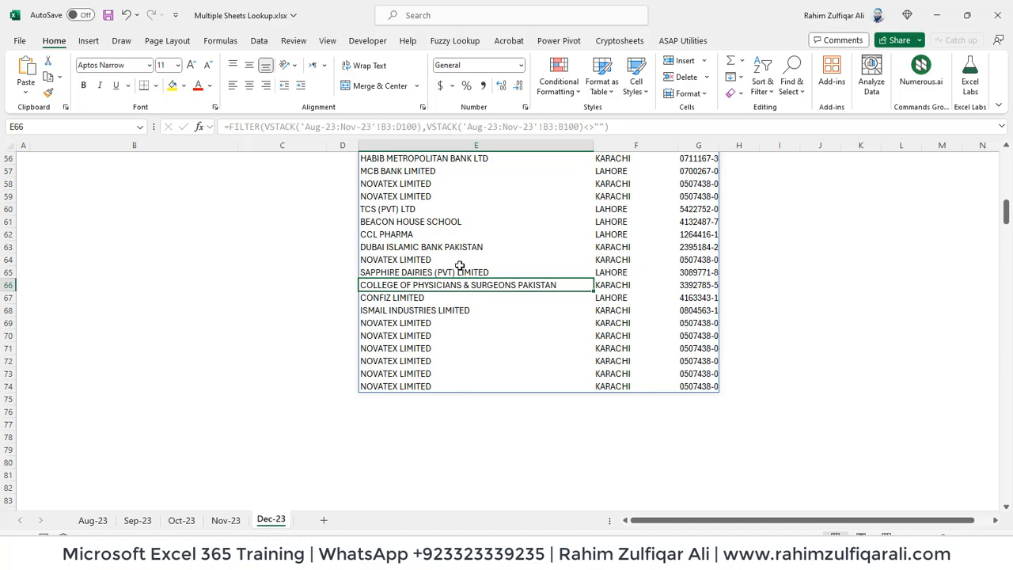
pyautogui.press('pageup')
pyautogui.press('pageup')
pyautogui.press('Up')
pyautogui.press('Up')
pyautogui.press('Up')
pyautogui.press('Up')
pyautogui.press('Up')
pyautogui.press('F2')
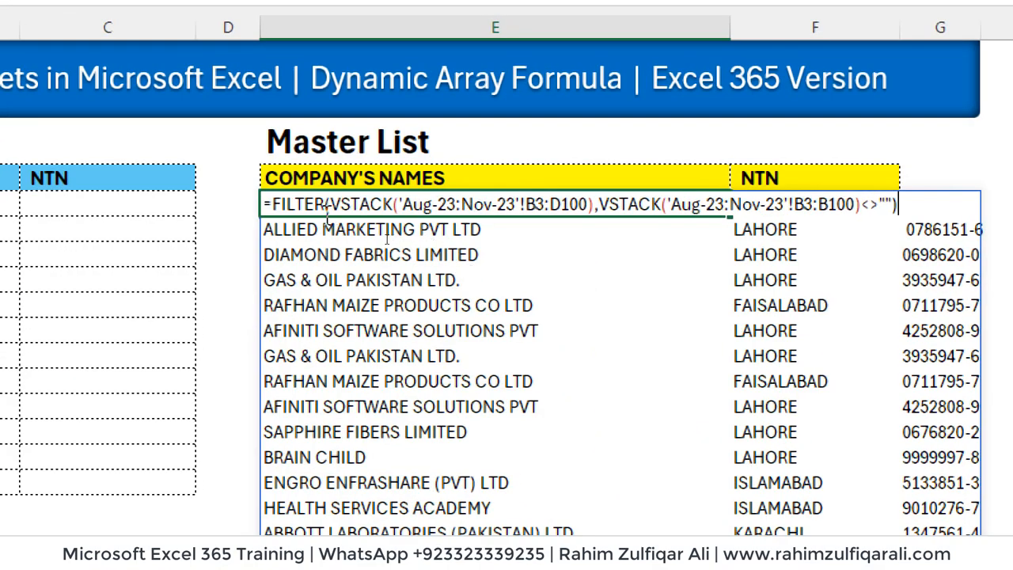
# Wrap the E6 Master List formula in UNIQUE so each company is listed once
pyautogui.click(273, 204)
pyautogui.write('UNI')
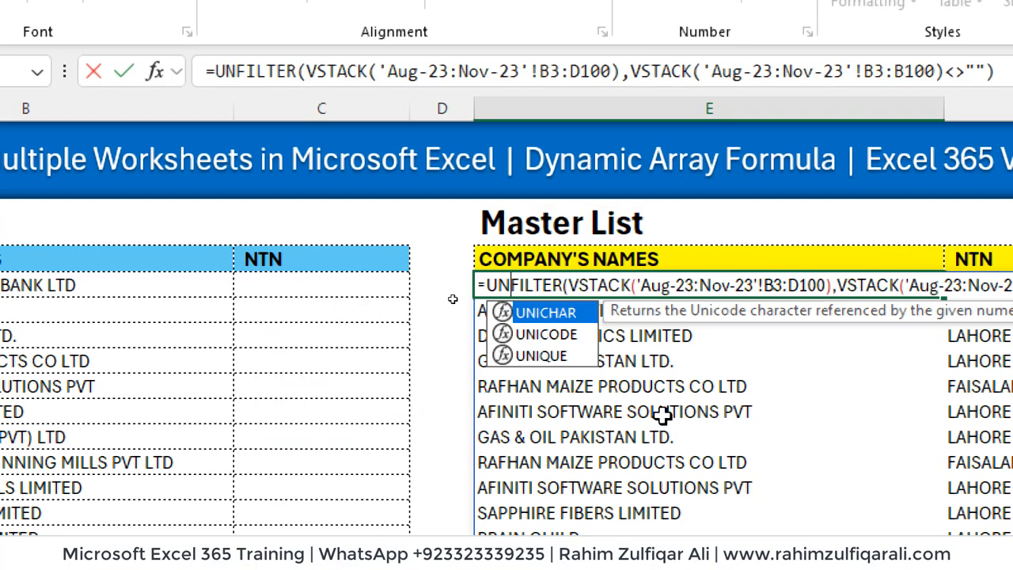
pyautogui.press('Down')
pyautogui.press('Down')
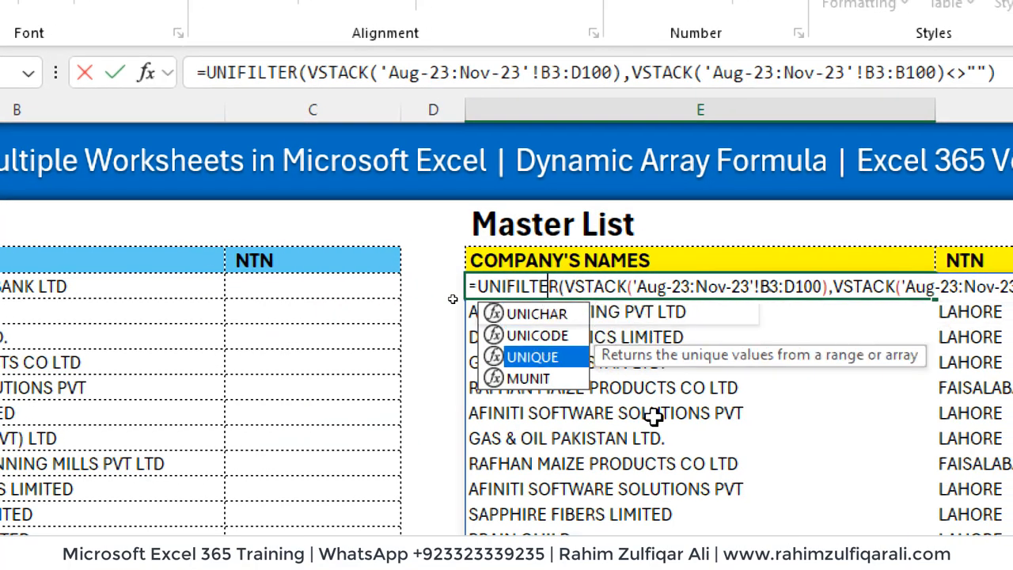
pyautogui.press('Tab')
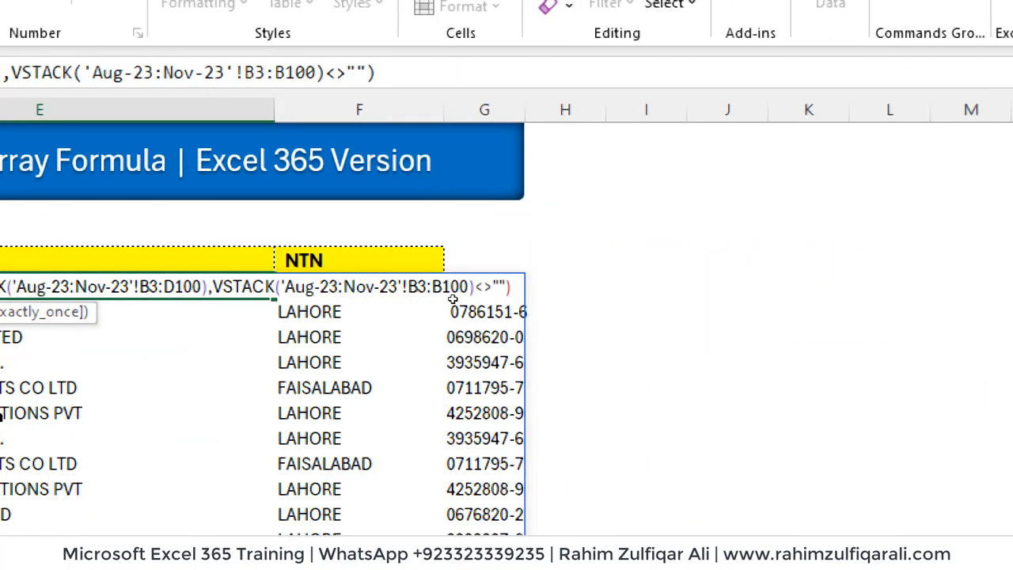
pyautogui.write(')')
pyautogui.hotkey('ctrl', 'Return')
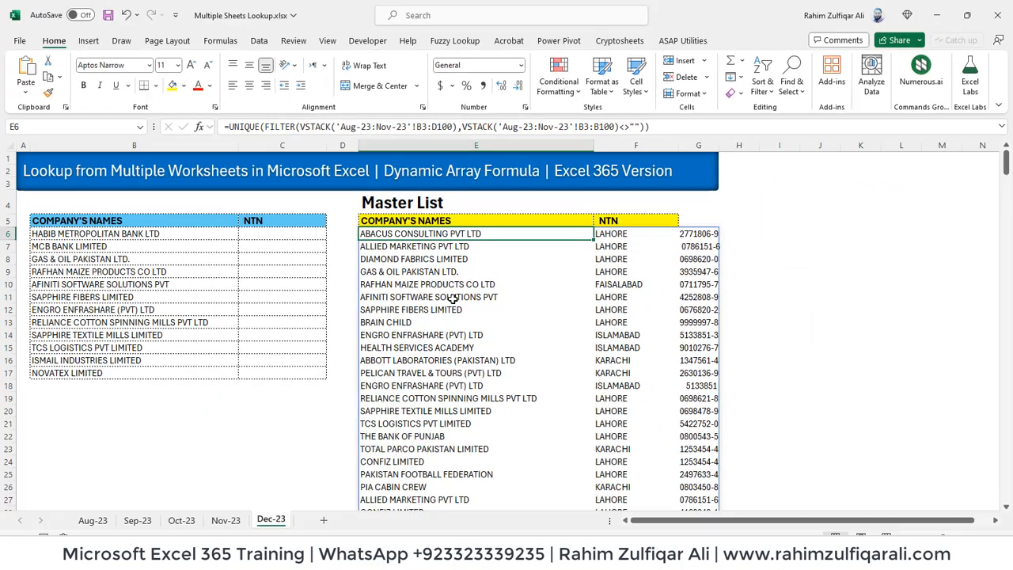
# Review the de-duplicated list starting at ABACUS CONSULTING PVT LTD and reopen E6's formula
pyautogui.press('pagedown')
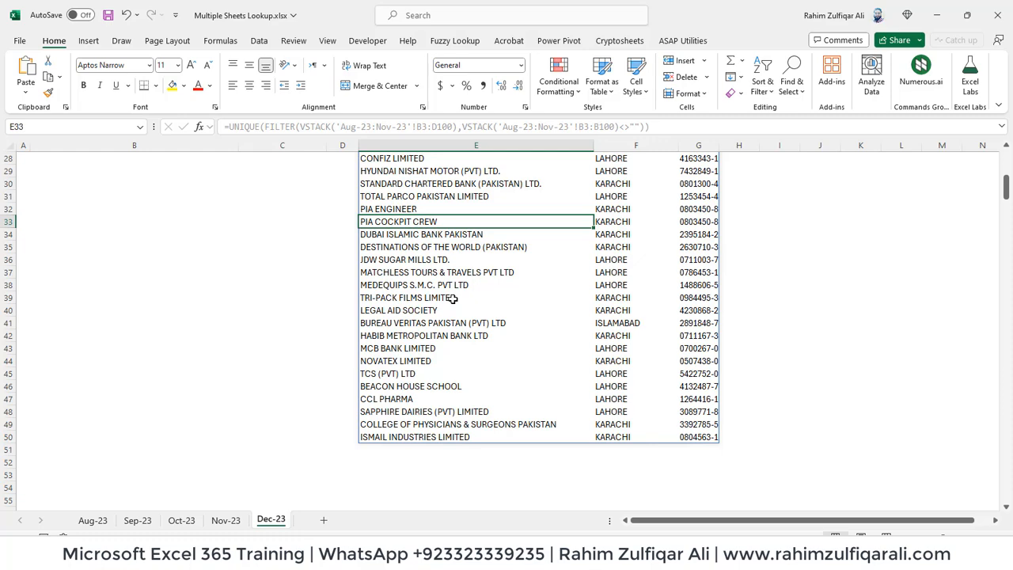
pyautogui.press('pageup')
pyautogui.press('F2')
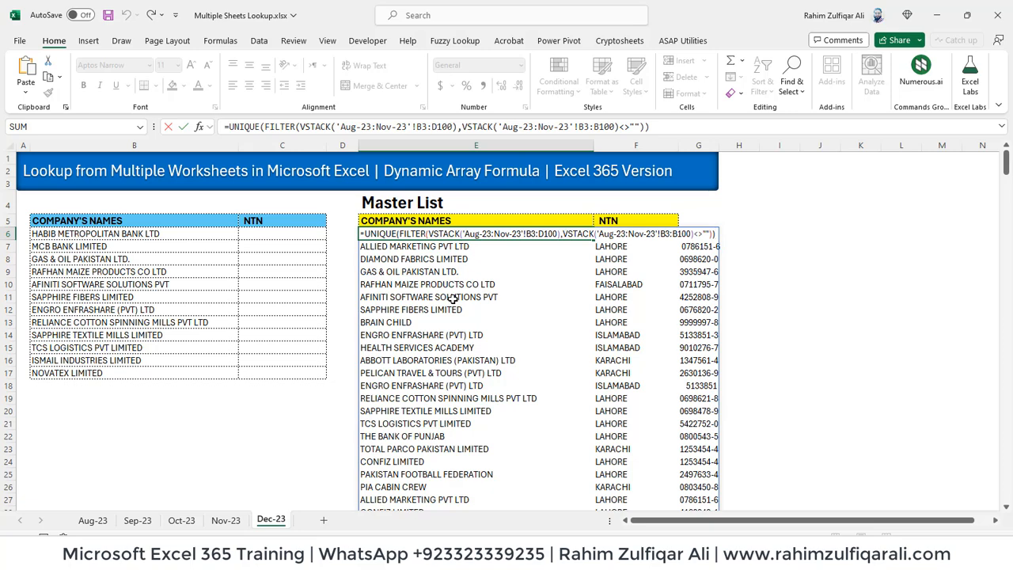
pyautogui.press('Escape')
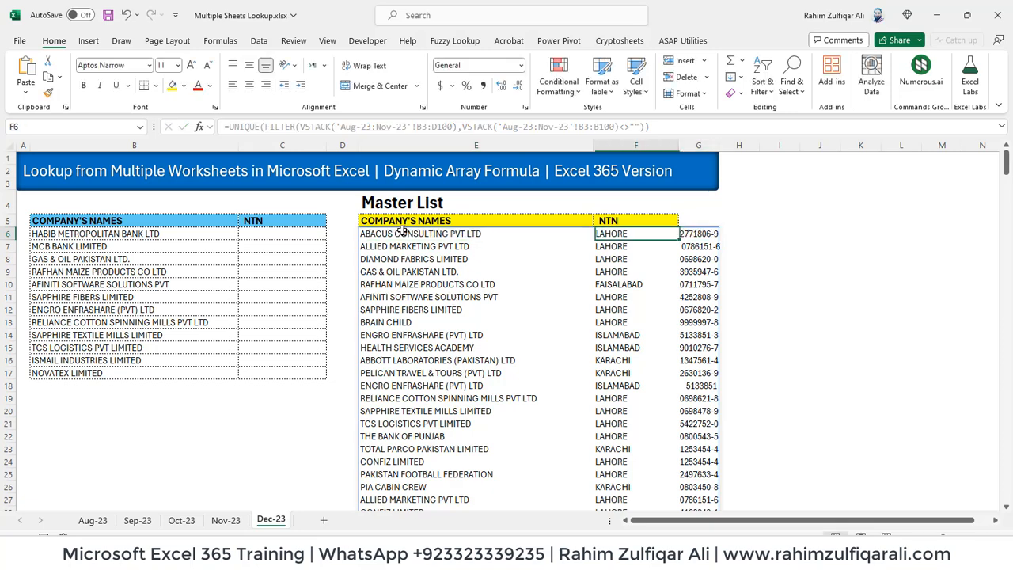
pyautogui.press('Down')
pyautogui.press('Down')
pyautogui.press('Down')
pyautogui.press('Down')
pyautogui.press('Down')
pyautogui.press('Down')
pyautogui.press('Down')
pyautogui.press('Down')
pyautogui.press('Right')
pyautogui.press('Right')
pyautogui.press('Up')
pyautogui.press('Up')
pyautogui.press('Up')
pyautogui.press('Up')
pyautogui.press('Up')
pyautogui.press('Up')
pyautogui.press('Up')
pyautogui.press('Up')
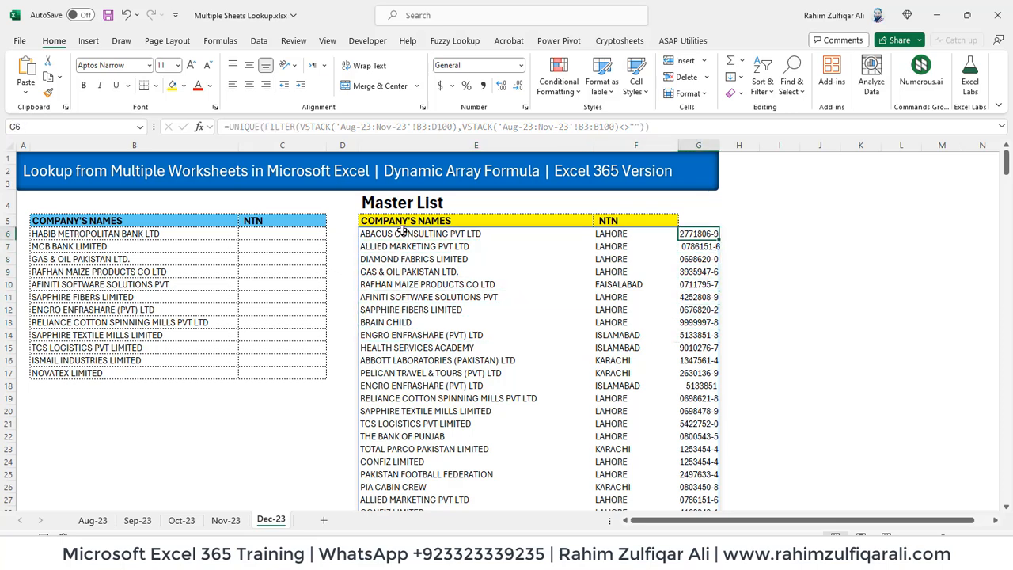
pyautogui.press('Left')
pyautogui.press('Down')
pyautogui.press('Down')
pyautogui.press('Down')
pyautogui.press('Down')
pyautogui.press('Down')
pyautogui.press('Down')
pyautogui.press('Down')
pyautogui.press('Down')
pyautogui.press('Down')
pyautogui.press('Down')
pyautogui.press('Down')
pyautogui.press('Down')
pyautogui.press('Left')
pyautogui.press('Up')
pyautogui.press('Up')
pyautogui.press('Up')
pyautogui.press('Up')
pyautogui.press('Up')
pyautogui.press('Up')
pyautogui.press('Up')
pyautogui.press('Up')
pyautogui.press('Up')
pyautogui.press('Up')
pyautogui.press('Up')
pyautogui.press('Up')
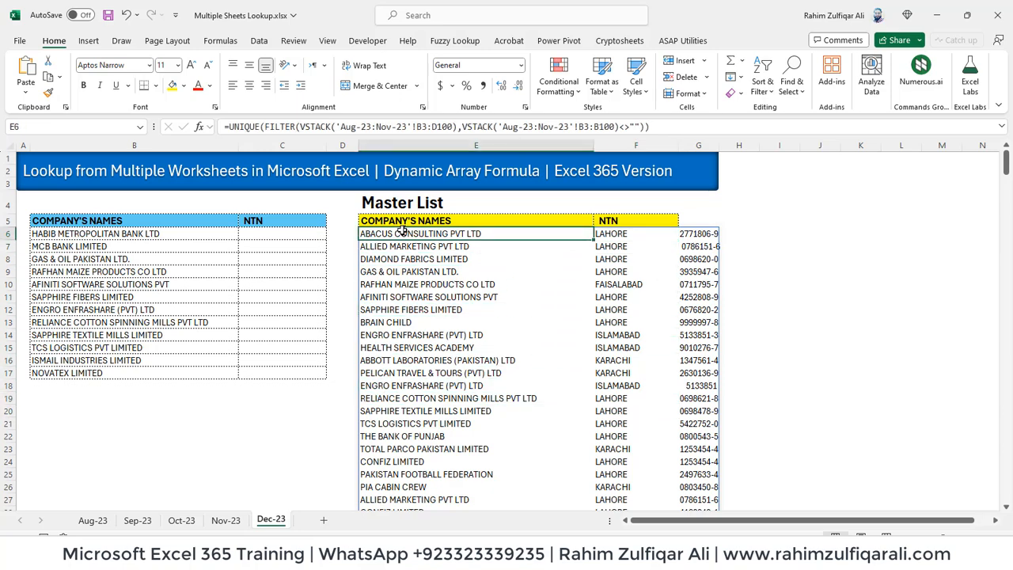
pyautogui.press('F2')
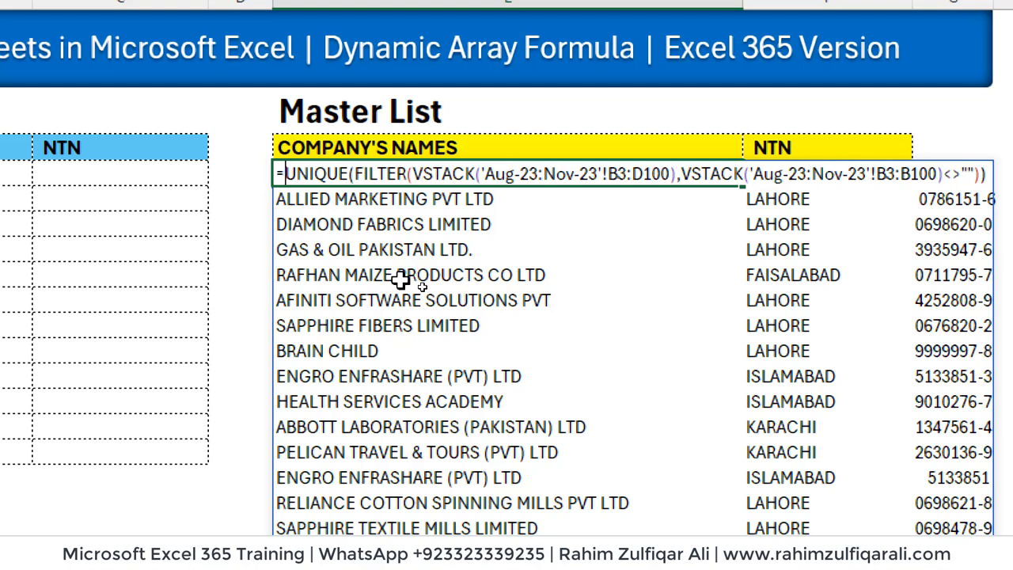
# Wrap the UNIQUE formula in CHOOSECOLS(…,1,3) to keep only company name and NTN
pyautogui.write('CHOO')
pyautogui.press('Down')
pyautogui.press('Tab')
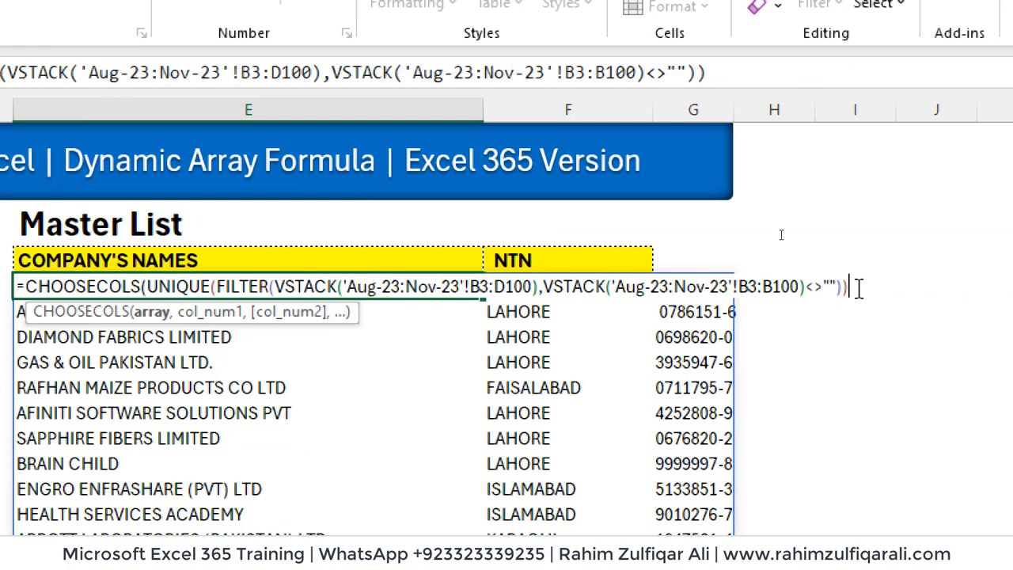
pyautogui.write(',1,')
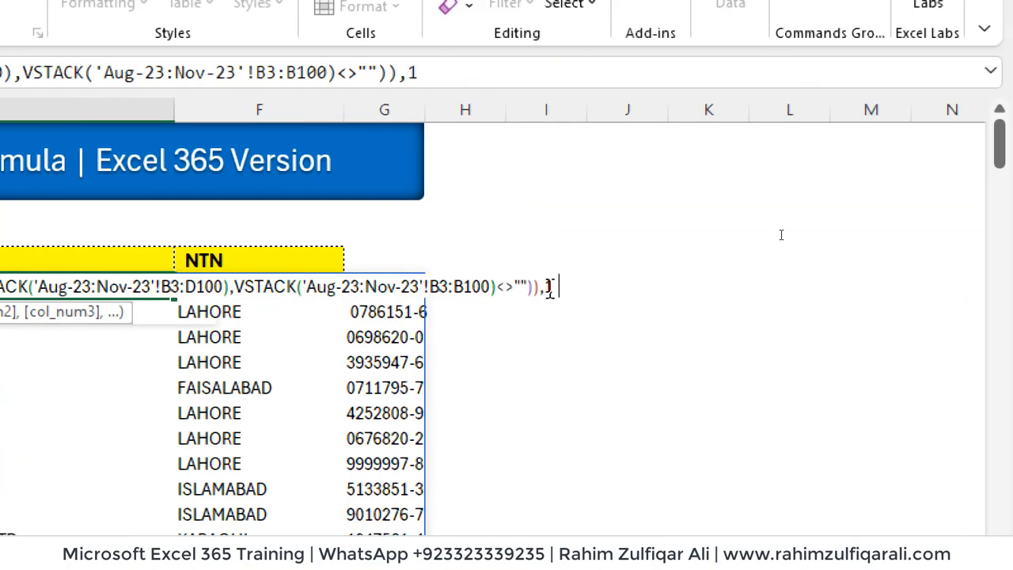
pyautogui.write('3)')
pyautogui.press('Return')
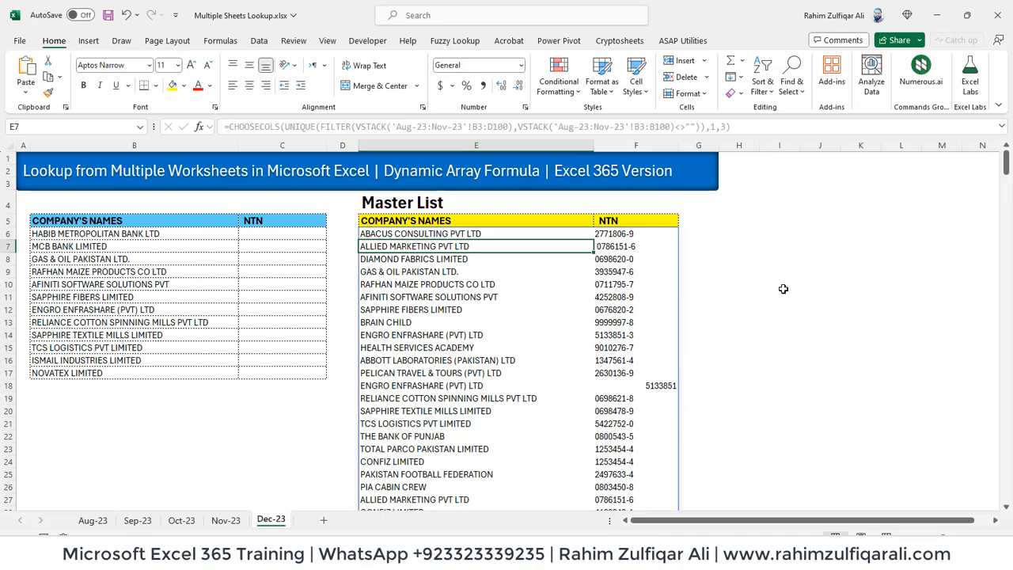
# Check the two-column list of company names and NTNs, then reopen E6's formula
pyautogui.press('Up')
pyautogui.press('Down')
pyautogui.press('pagedown')
pyautogui.press('pageup')
pyautogui.press('Right')
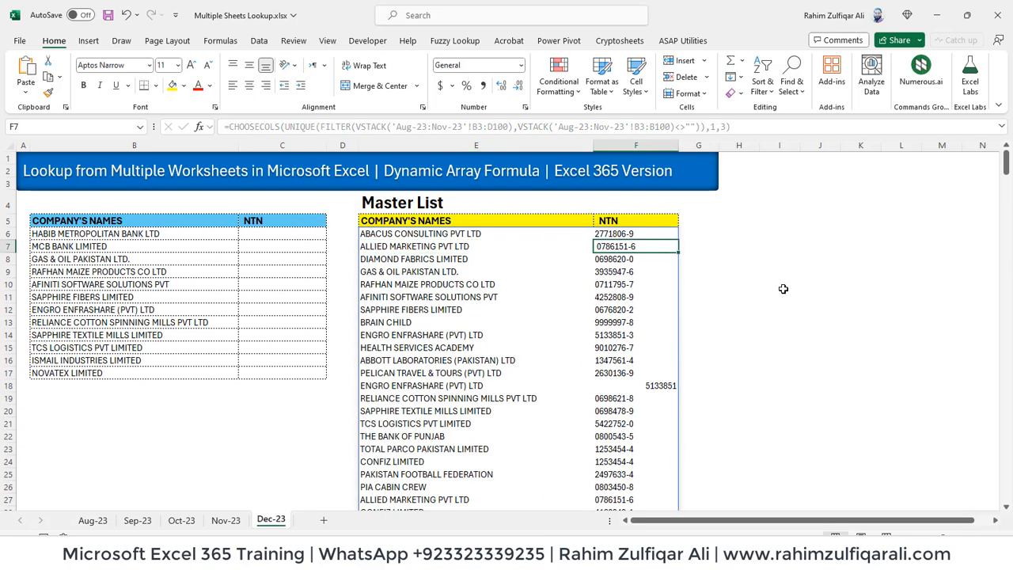
pyautogui.press('Up')
pyautogui.press('Left')
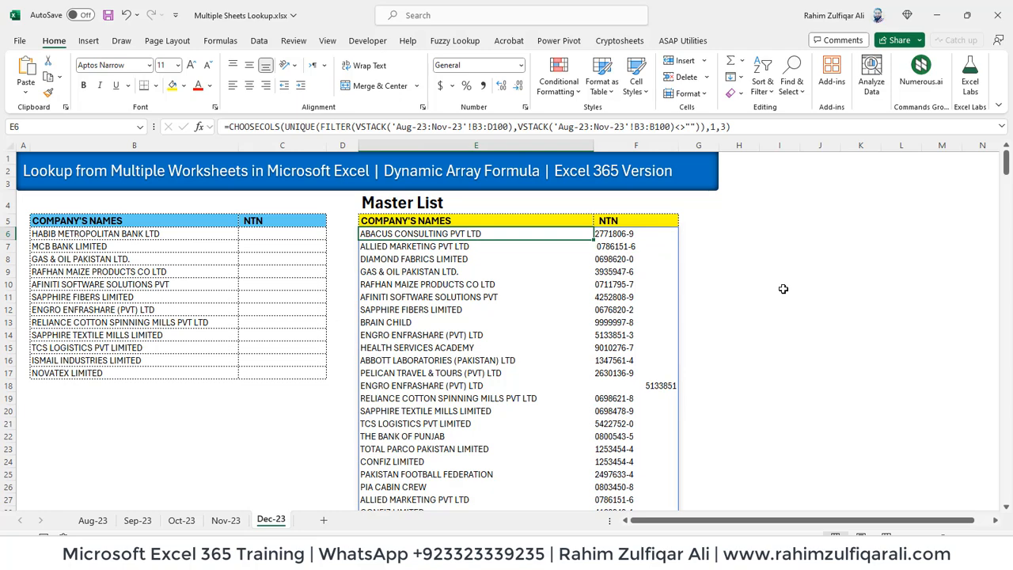
pyautogui.press('Down')
pyautogui.press('Down')
pyautogui.press('Down')
pyautogui.press('Down')
pyautogui.press('Down')
pyautogui.press('Down')
pyautogui.press('Down')
pyautogui.press('Down')
pyautogui.press('Down')
pyautogui.press('Down')
pyautogui.press('Down')
pyautogui.press('Down')
pyautogui.press('Down')
pyautogui.press('Down')
pyautogui.press('Down')
pyautogui.press('Down')
pyautogui.press('Down')
pyautogui.press('Down')
pyautogui.press('Down')
pyautogui.press('Down')
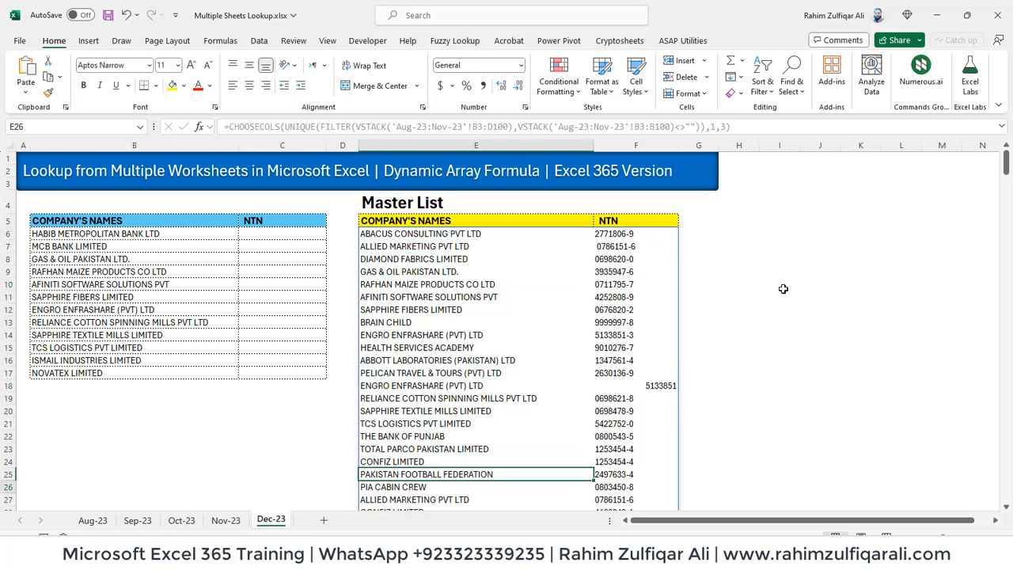
pyautogui.press('Down')
pyautogui.press('Up')
pyautogui.press('Up')
pyautogui.press('Up')
pyautogui.press('Up')
pyautogui.press('Up')
pyautogui.press('Up')
pyautogui.press('Up')
pyautogui.press('Up')
pyautogui.press('Up')
pyautogui.press('Up')
pyautogui.press('Up')
pyautogui.press('Up')
pyautogui.press('Up')
pyautogui.press('Up')
pyautogui.press('Up')
pyautogui.press('Up')
pyautogui.press('Up')
pyautogui.press('Up')
pyautogui.press('Up')
pyautogui.press('Up')
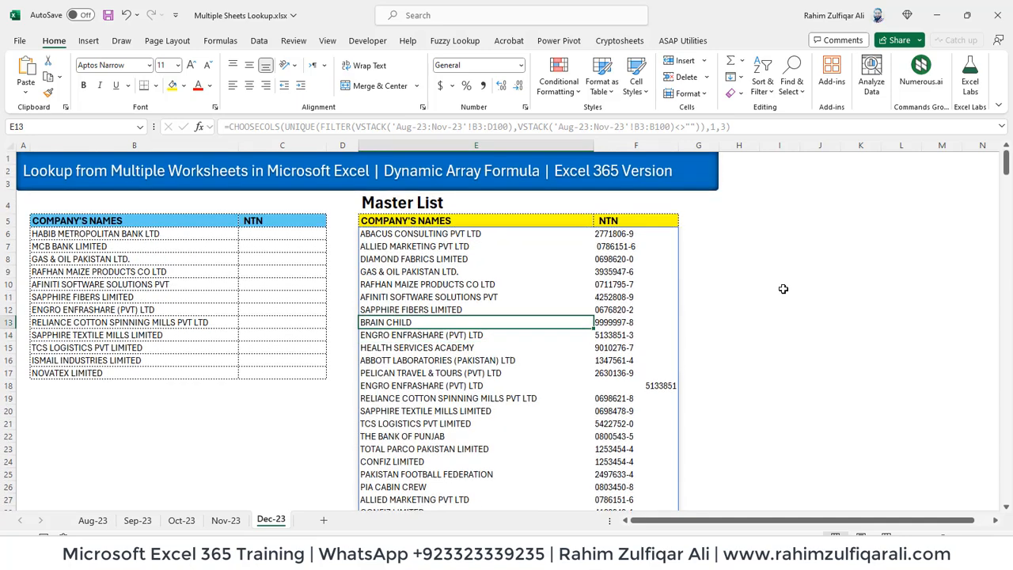
pyautogui.press('Up')
pyautogui.press('Up')
pyautogui.press('Up')
pyautogui.press('Up')
pyautogui.press('F2')
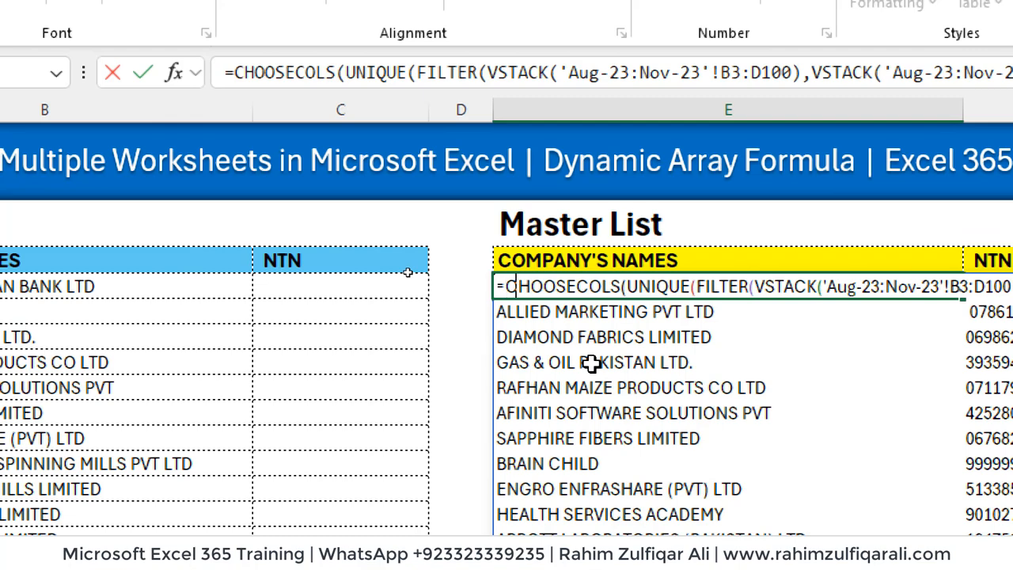
# Wrap the Master List formula in SORT(…,1,1) to order company names ascending
pyautogui.write('SORT(')
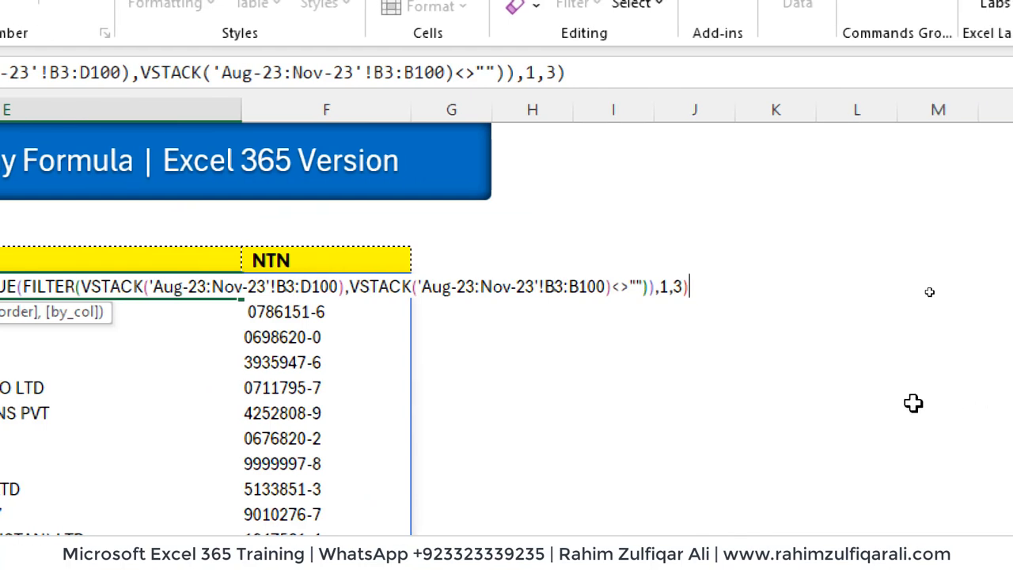
pyautogui.write(',1,')
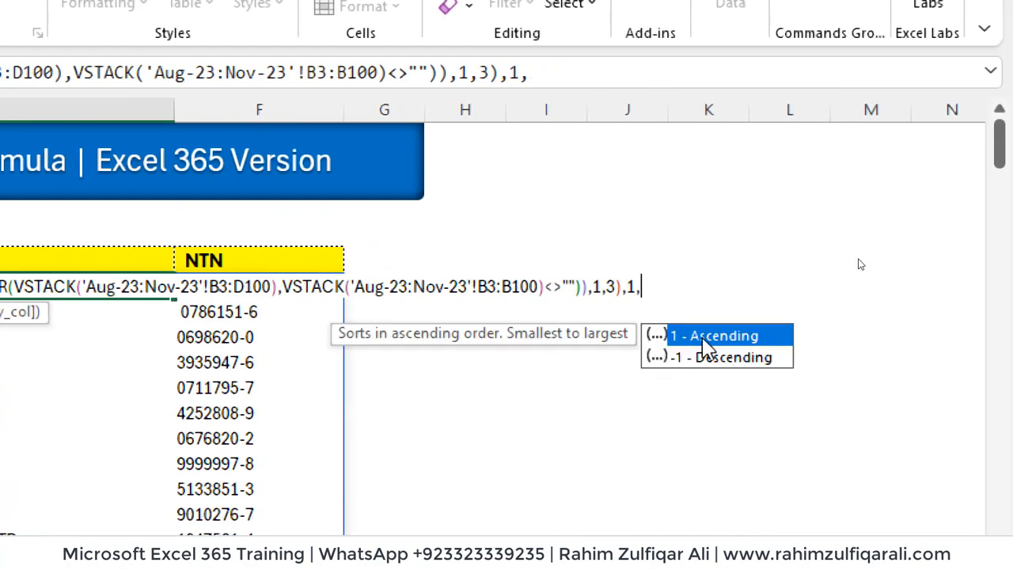
pyautogui.write('1)')
pyautogui.press('Return')
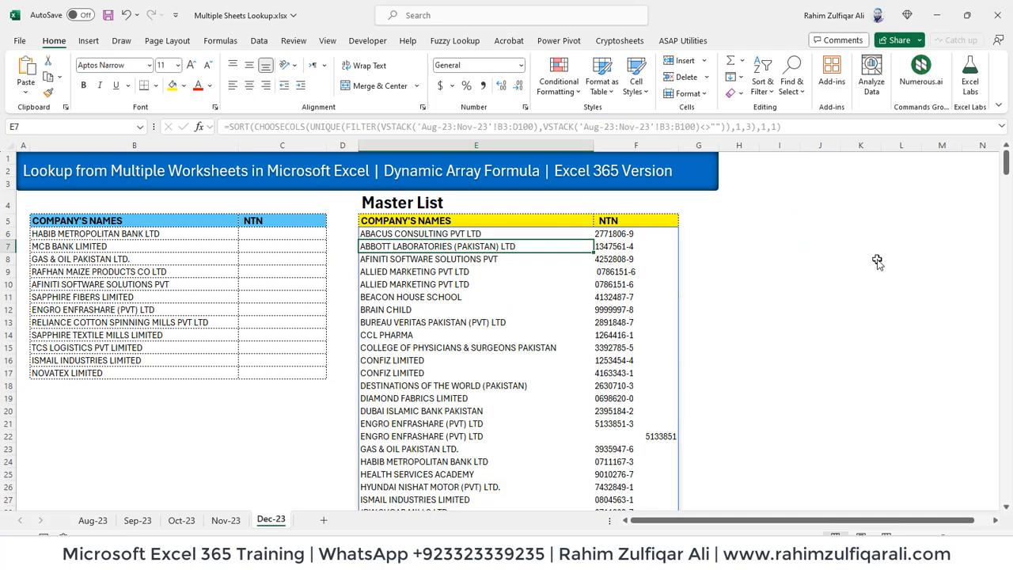
# Review the sorted list, reopen the SORT formula, then go to the empty cell B29
pyautogui.press('Down')
pyautogui.press('Down')
pyautogui.press('Down')
pyautogui.press('Down')
pyautogui.press('Down')
pyautogui.press('Down')
pyautogui.press('Down')
pyautogui.press('Down')
pyautogui.press('Down')
pyautogui.press('Down')
pyautogui.press('Down')
pyautogui.press('Down')
pyautogui.press('Down')
pyautogui.press('Down')
pyautogui.press('Down')
pyautogui.press('Down')
pyautogui.press('Down')
pyautogui.press('Down')
pyautogui.press('Down')
pyautogui.press('Down')
pyautogui.press('Down')
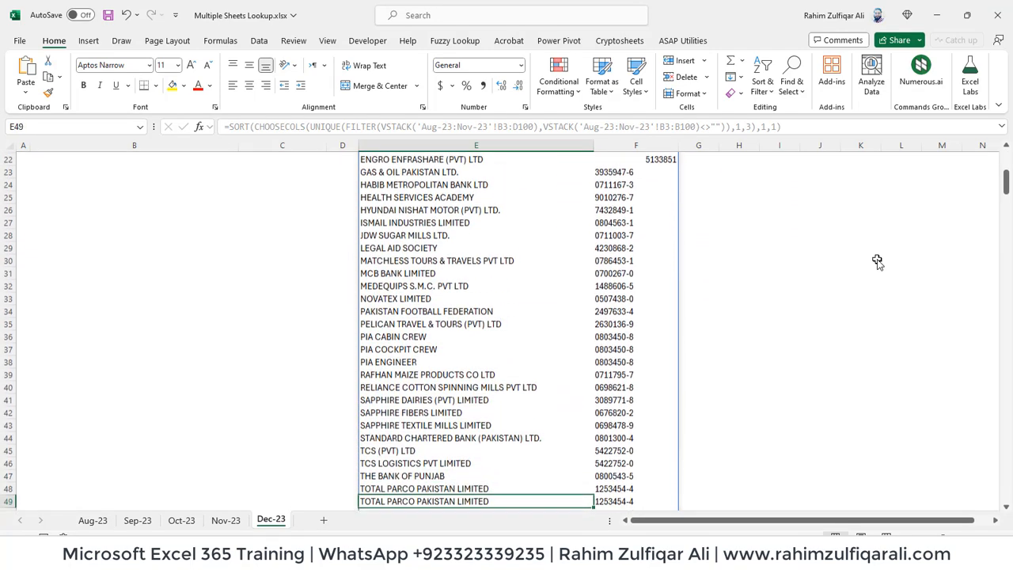
pyautogui.press('Down')
pyautogui.press('Down')
pyautogui.press('Up')
pyautogui.press('Up')
pyautogui.hotkey('ctrl', 'Up')
pyautogui.hotkey('ctrl', 'Up')
pyautogui.press('Down')
pyautogui.press('Down')
pyautogui.press('Down')
pyautogui.press('Down')
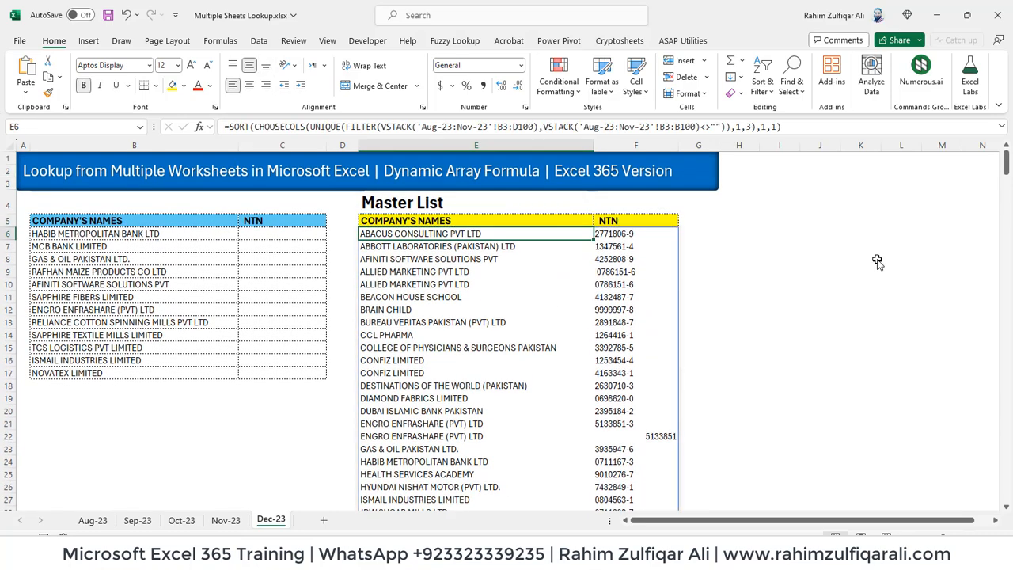
pyautogui.press('F2')
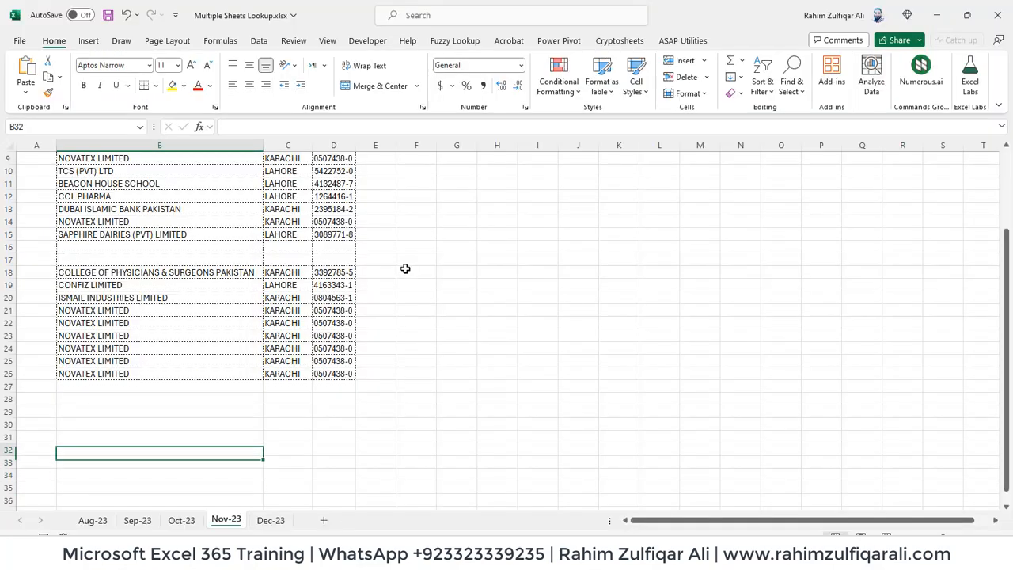
pyautogui.press('Up')
pyautogui.press('Up')
pyautogui.press('Up')
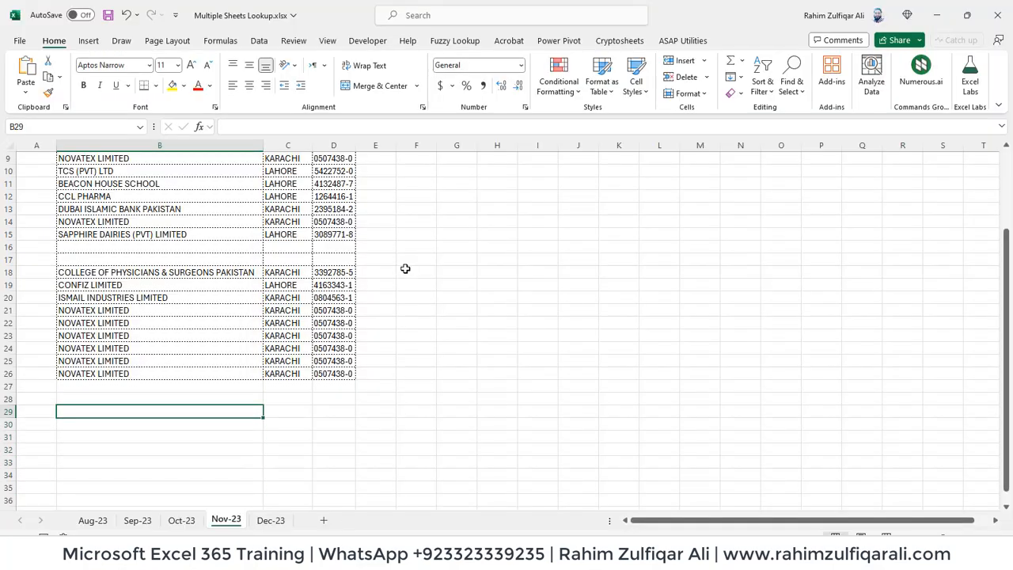
# Add a test row on Nov-23: Excel Basement Private Limited, Karachi, 256251-5
pyautogui.write('Excel B')
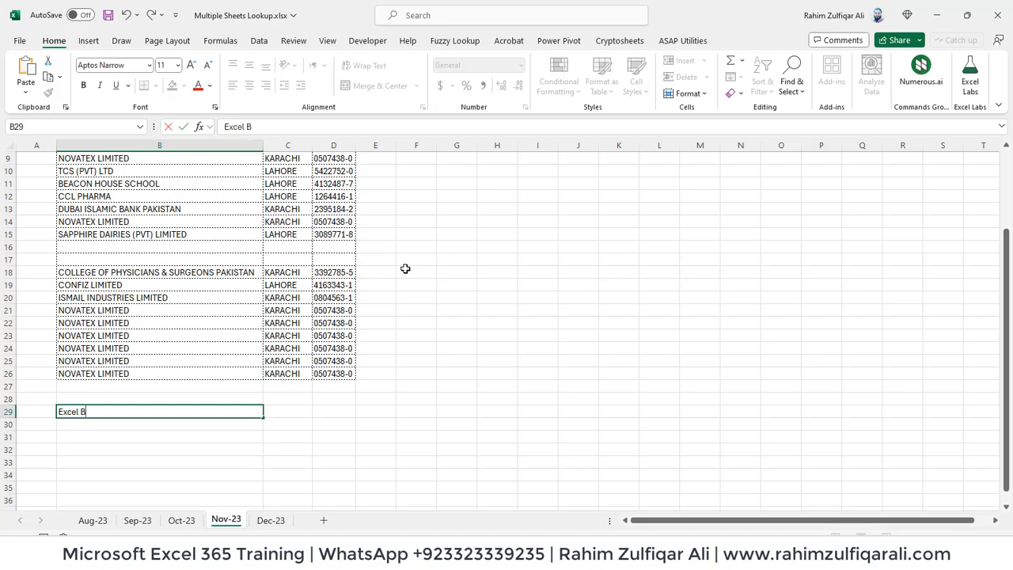
pyautogui.write('asement P')
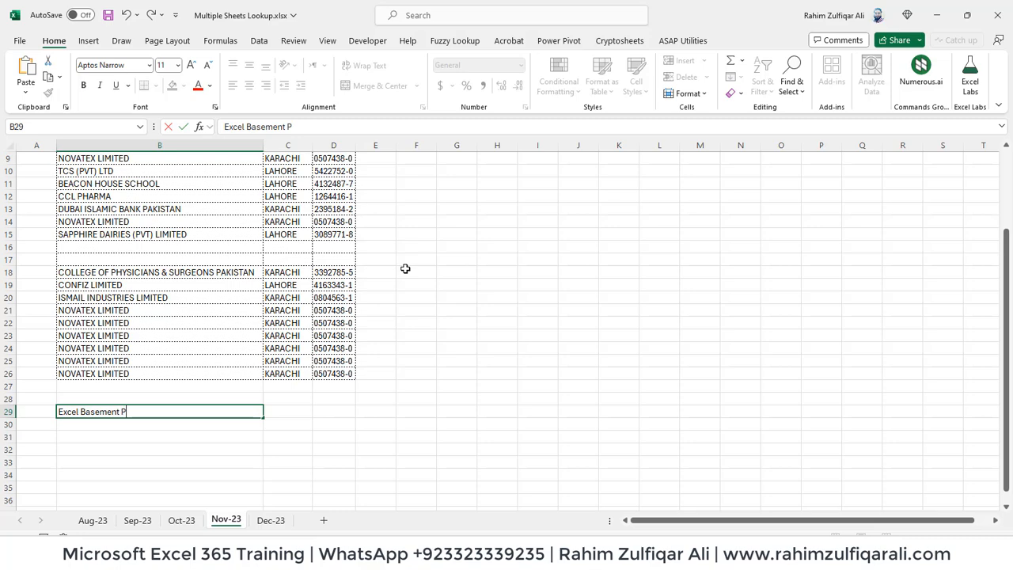
pyautogui.write('rivate Limited')
pyautogui.press('Tab')
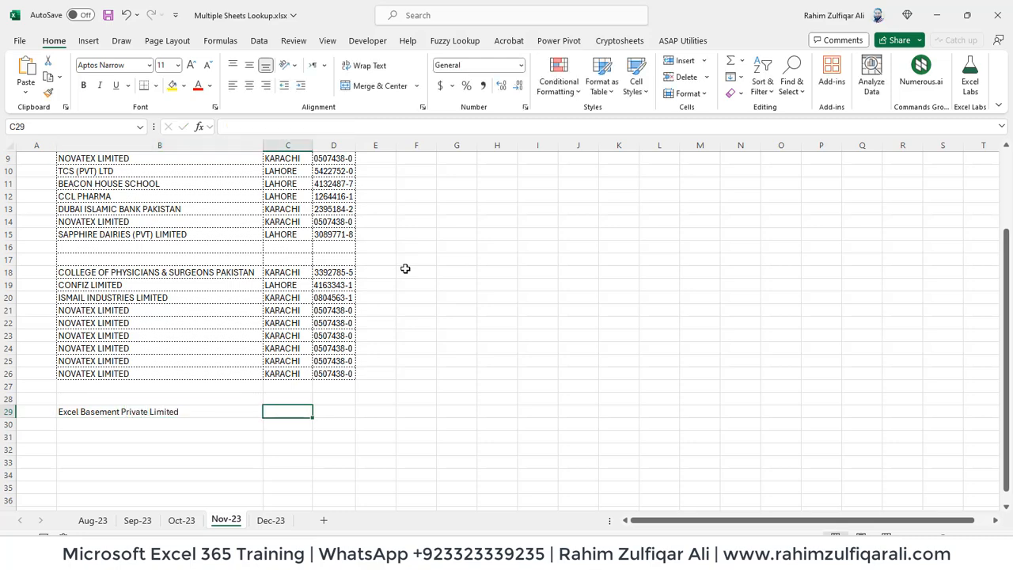
pyautogui.write('Karachi')
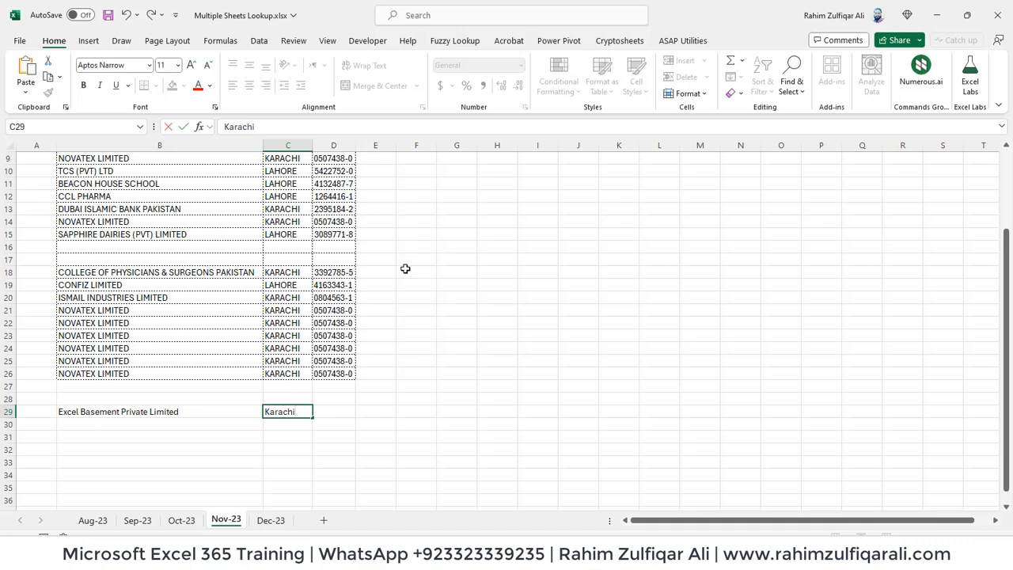
pyautogui.press('Tab')
pyautogui.write('256')
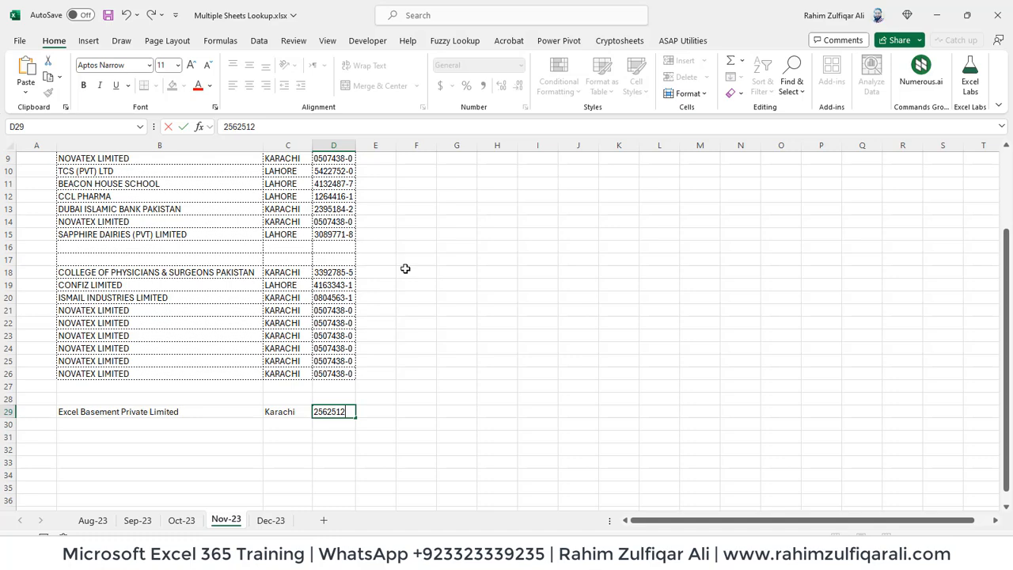
pyautogui.write('251-5')
pyautogui.press('Return')
pyautogui.press('Up')
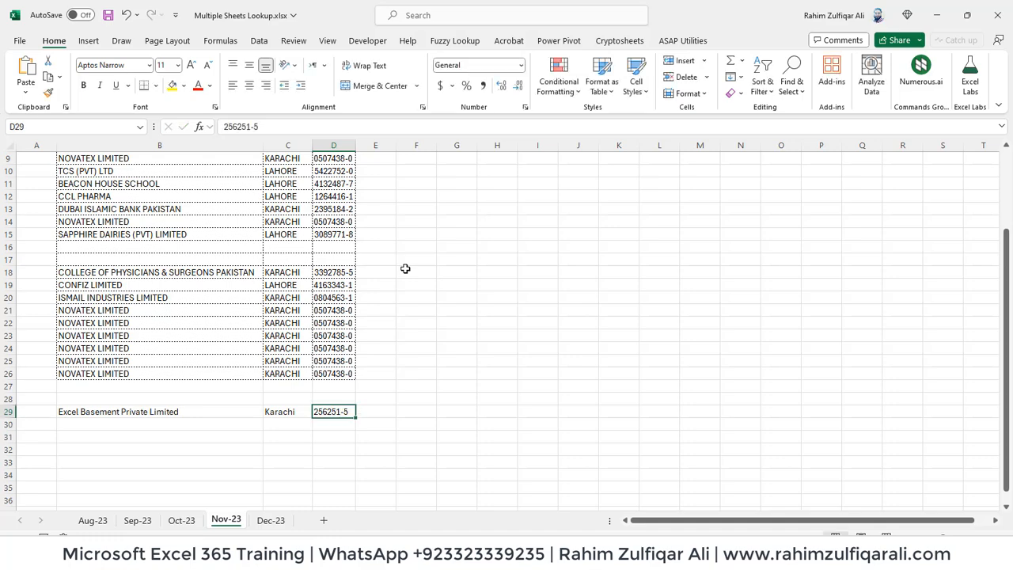
# Confirm Excel Basement Private Limited now appears in the Dec-23 Master List
pyautogui.hotkey('ctrl', 'pagedown')
pyautogui.click(404, 415)
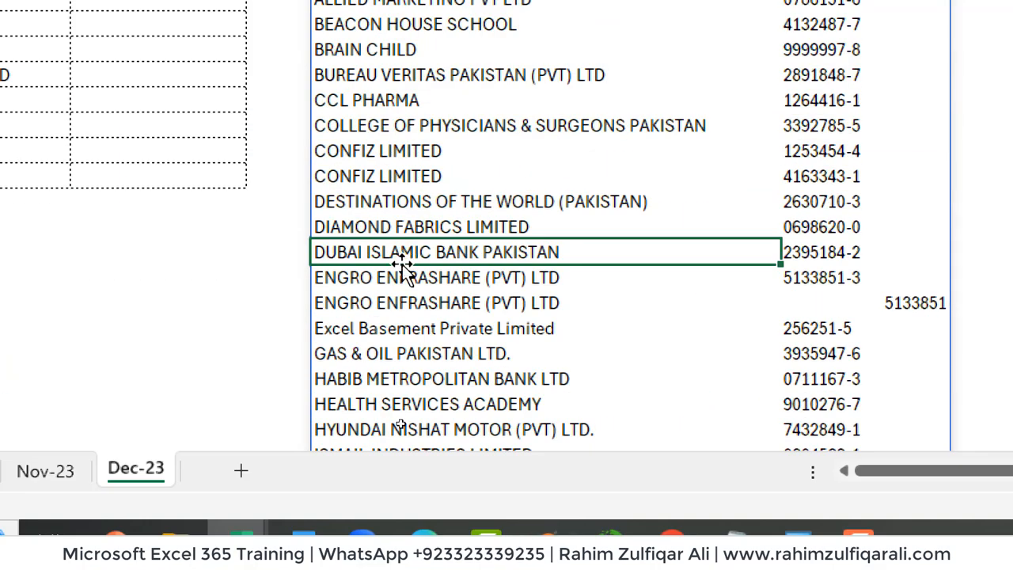
pyautogui.click(448, 324)
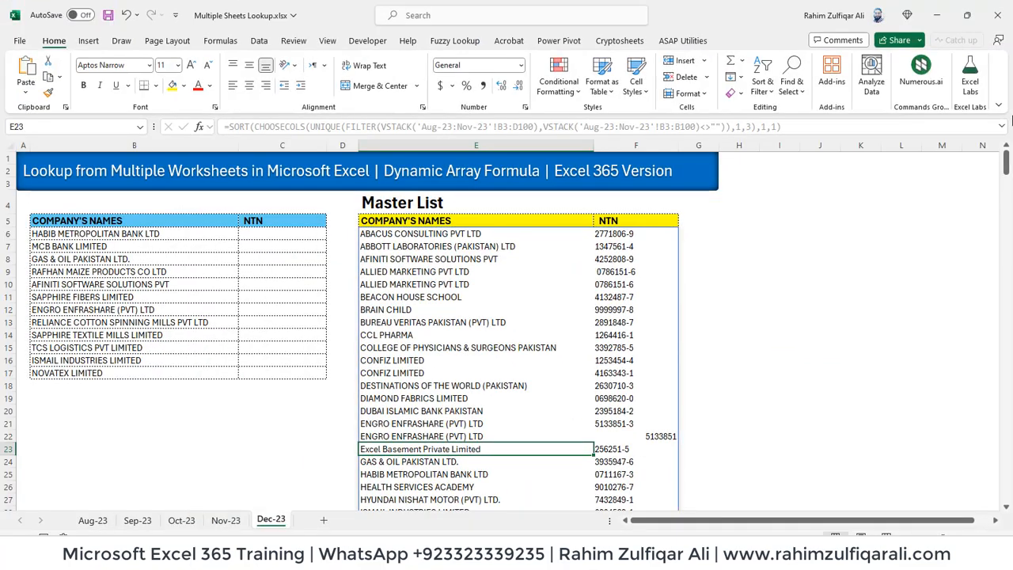
pyautogui.press('Up')
pyautogui.press('Up')
pyautogui.press('Down')
pyautogui.press('Down')
pyautogui.press('Down')
pyautogui.press('Up')
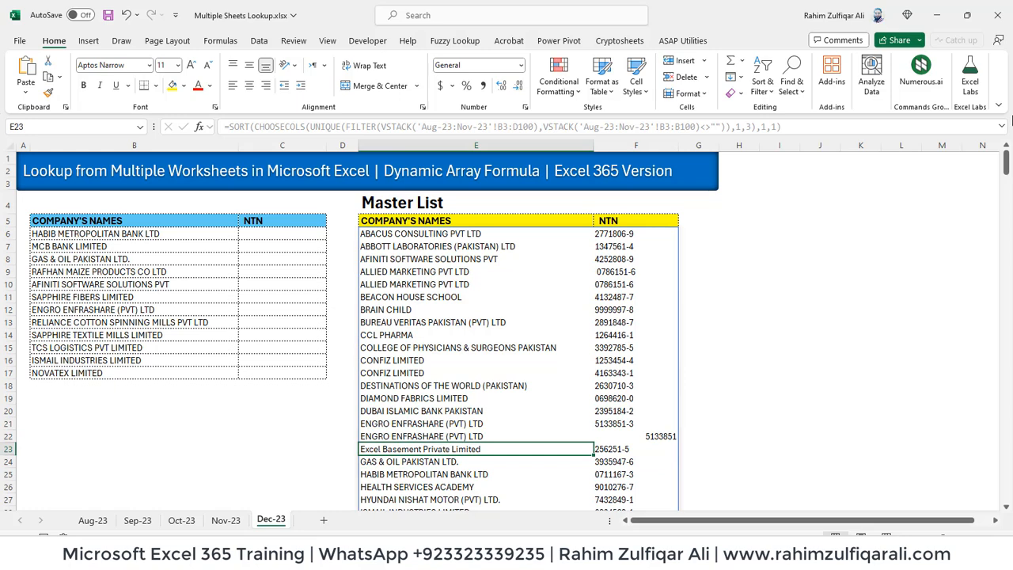
# Delete the test row B29:D29 on Nov-23 and confirm it left the Dec-23 Master List
pyautogui.hotkey('ctrl', 'pageup')
pyautogui.hotkey('shift', 'Left')
pyautogui.hotkey('shift', 'Left')
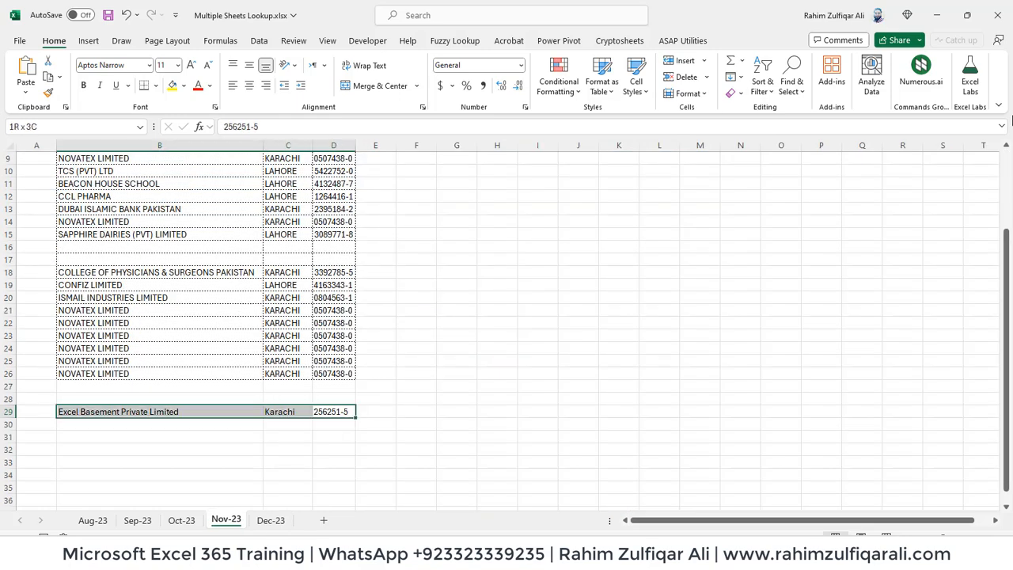
pyautogui.press('Delete')
pyautogui.hotkey('ctrl', 'pagedown')
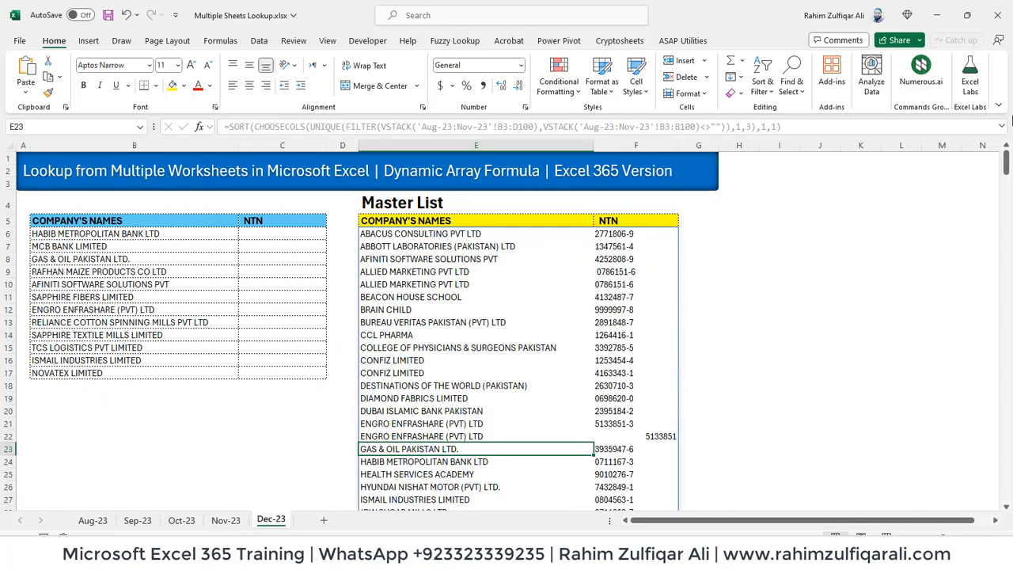
pyautogui.press('Up')
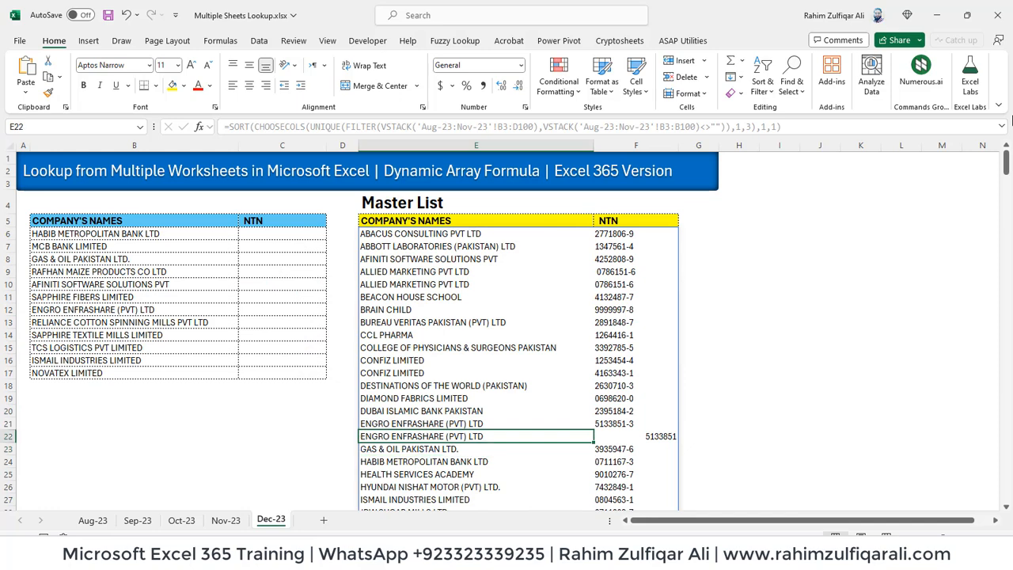
pyautogui.hotkey('ctrl', 'z')
pyautogui.hotkey('ctrl', 'z')
# Enter =VLOOKUP(B6,E5:F50,2,FALSE) in C6 to pull the NTN from the Master List
pyautogui.write('=')
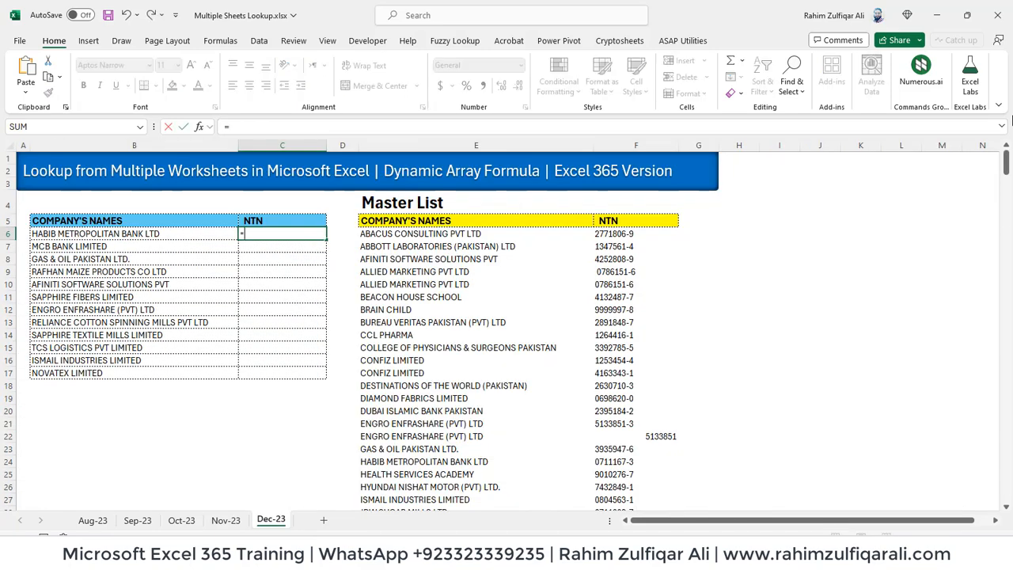
pyautogui.write('xl')
pyautogui.press('Tab')
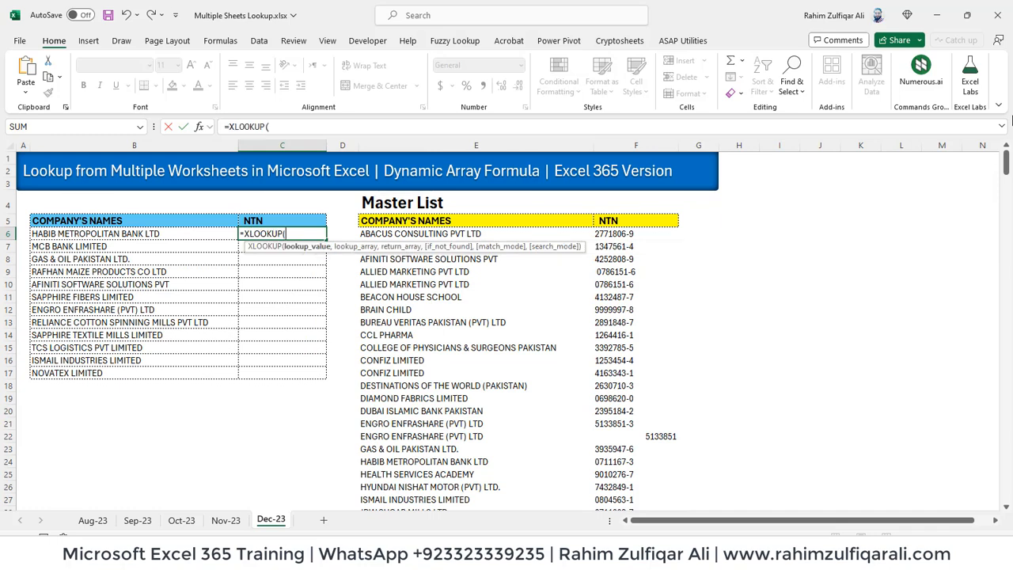
pyautogui.press('BackSpace')
pyautogui.press('BackSpace')
pyautogui.press('BackSpace')
pyautogui.press('BackSpace')
pyautogui.press('BackSpace')
pyautogui.press('BackSpace')
pyautogui.press('BackSpace')
pyautogui.press('BackSpace')
pyautogui.write('vl')
pyautogui.press('Tab')
pyautogui.press('Left')
pyautogui.write(',')
pyautogui.press('Right')
pyautogui.press('Right')
pyautogui.press('Up')
pyautogui.hotkey('shift', 'Right')
pyautogui.hotkey('ctrl', 'shift', 'Down')
pyautogui.write(',2')
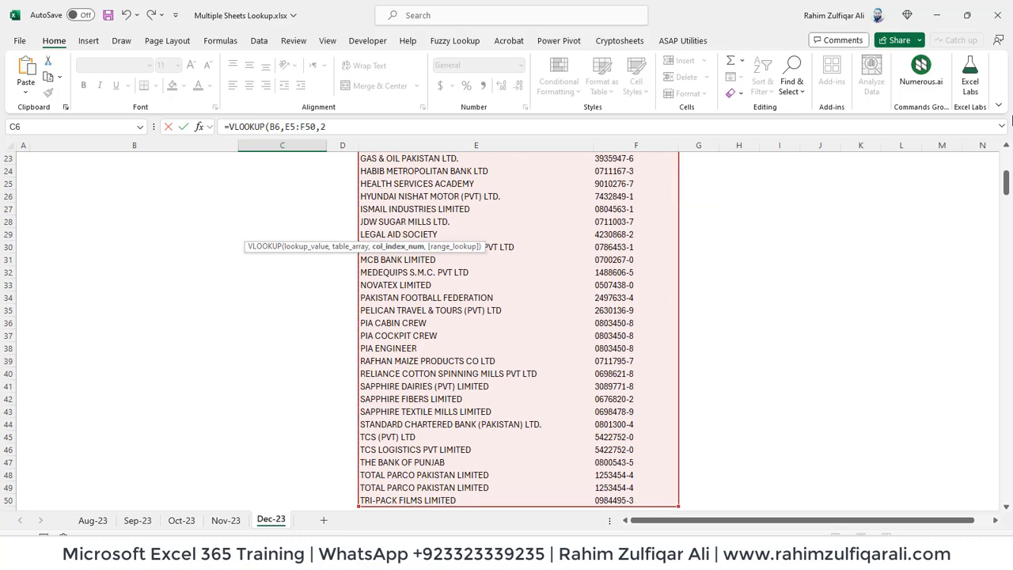
pyautogui.write(',false')
pyautogui.write(')')
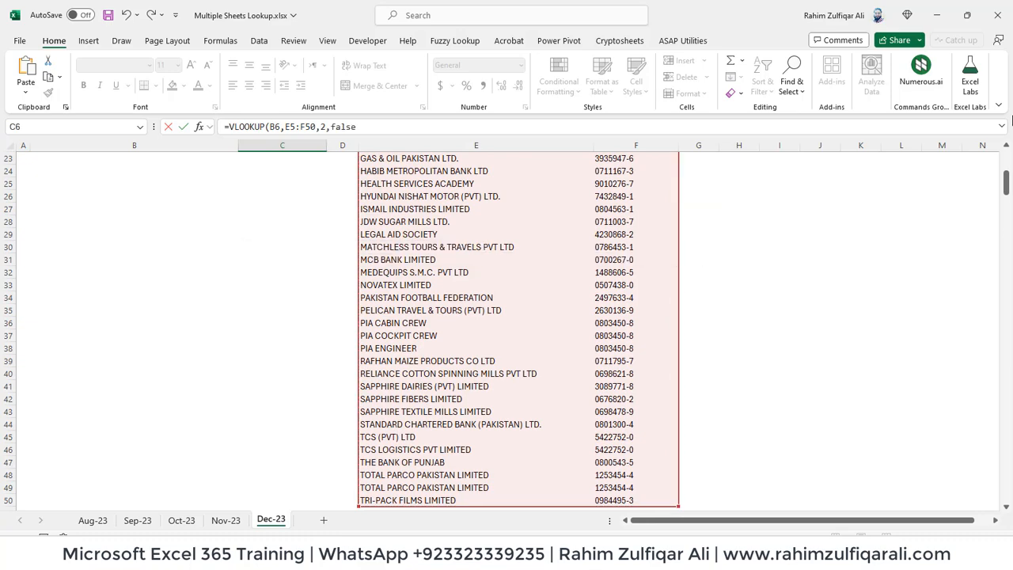
pyautogui.hotkey('ctrl', 'Return')
# Lock the table range as $E$5:$F$50 and wrap the lookup in IFERROR returning "Not Found"
pyautogui.press('Left')
pyautogui.press('Down')
pyautogui.hotkey('ctrl', 'Down')
pyautogui.press('Right')
pyautogui.hotkey('ctrl', 'shift', 'Up')
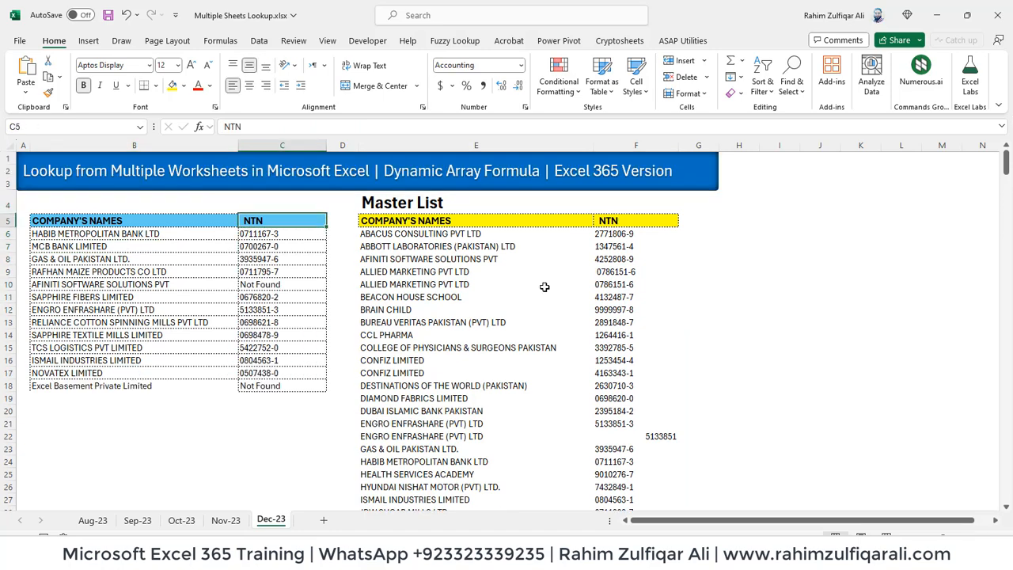
pyautogui.press('F2')
pyautogui.press('Left')
pyautogui.press('Left')
pyautogui.press('Left')
pyautogui.press('Left')
pyautogui.press('Left')
pyautogui.press('Left')
pyautogui.press('Left')
pyautogui.press('Left')
pyautogui.press('Left')
pyautogui.press('Left')
pyautogui.press('Left')
pyautogui.press('Left')
pyautogui.press('F4')
pyautogui.press('Right')
pyautogui.press('F4')
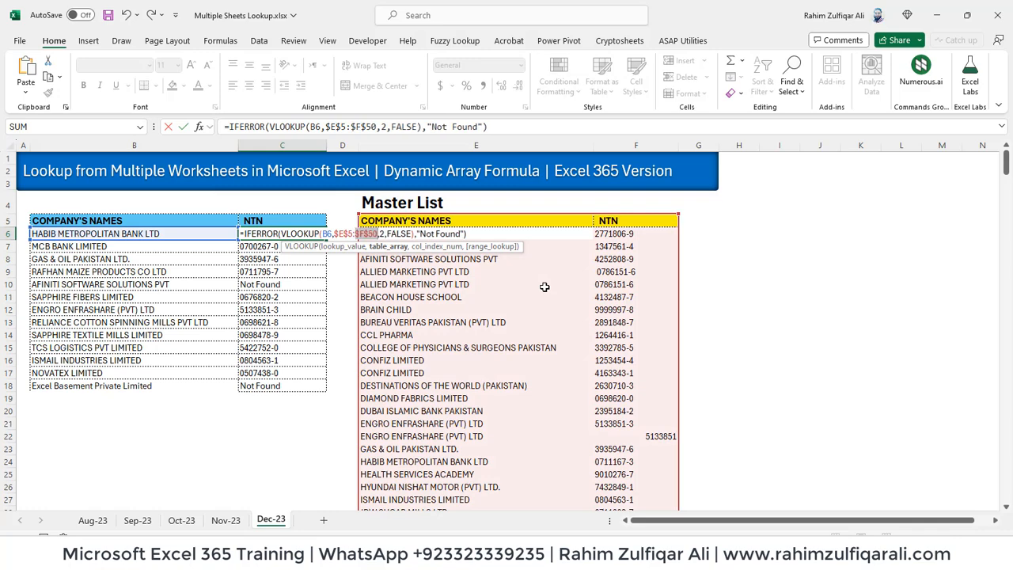
pyautogui.hotkey('ctrl', 'Return')
# Fill the lookup formula down C6:C18 and check the formula in C18
pyautogui.hotkey('shift', 'Down')
pyautogui.hotkey('ctrl', 'shift', 'Down')
pyautogui.hotkey('ctrl', 'd')
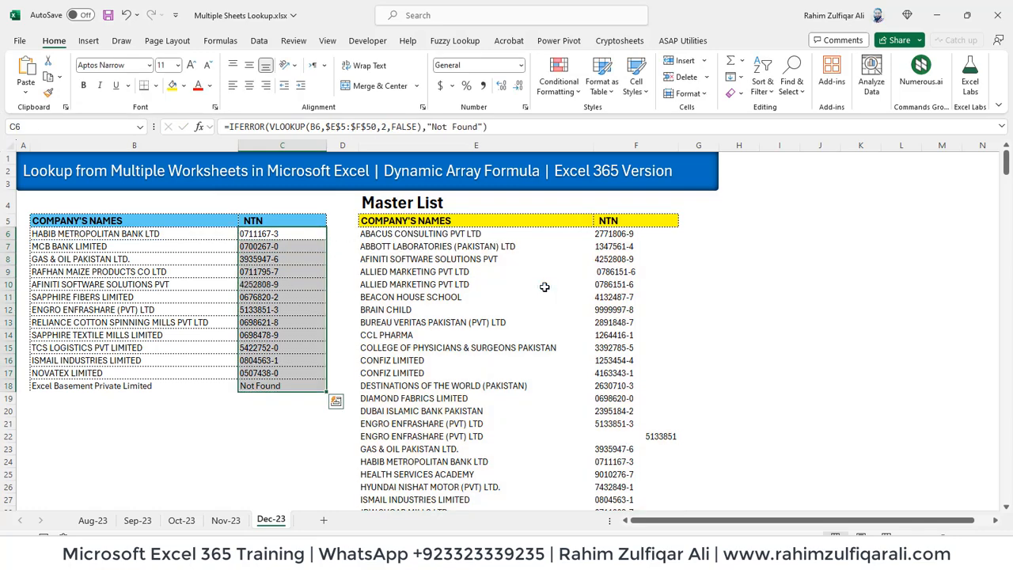
pyautogui.press('Down')
pyautogui.press('Down')
pyautogui.press('Down')
pyautogui.press('Down')
pyautogui.press('Down')
pyautogui.press('Down')
pyautogui.press('Down')
pyautogui.press('Down')
pyautogui.press('Down')
pyautogui.press('Down')
pyautogui.press('Down')
pyautogui.press('Down')
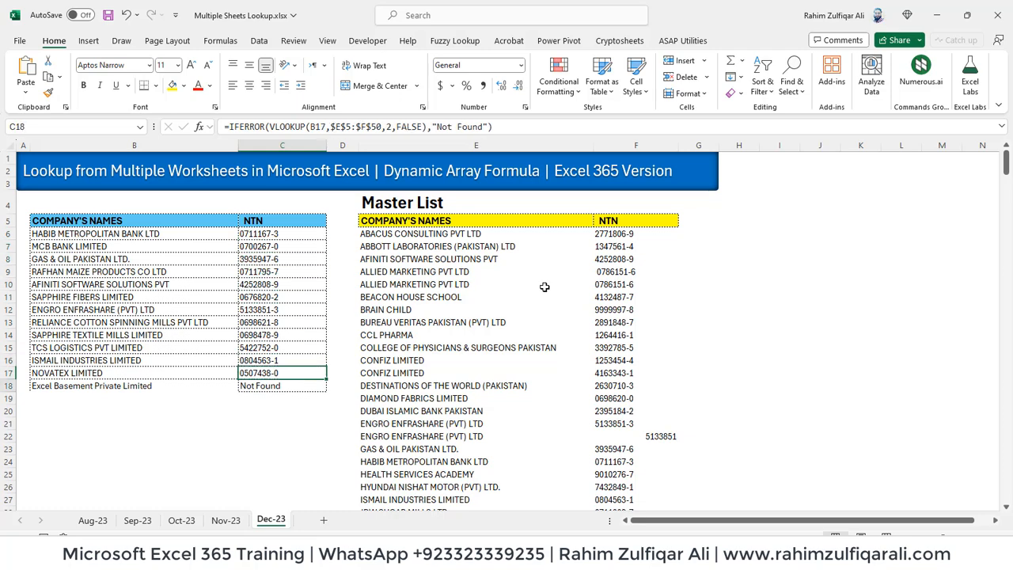
pyautogui.press('F2')
pyautogui.press('Escape')
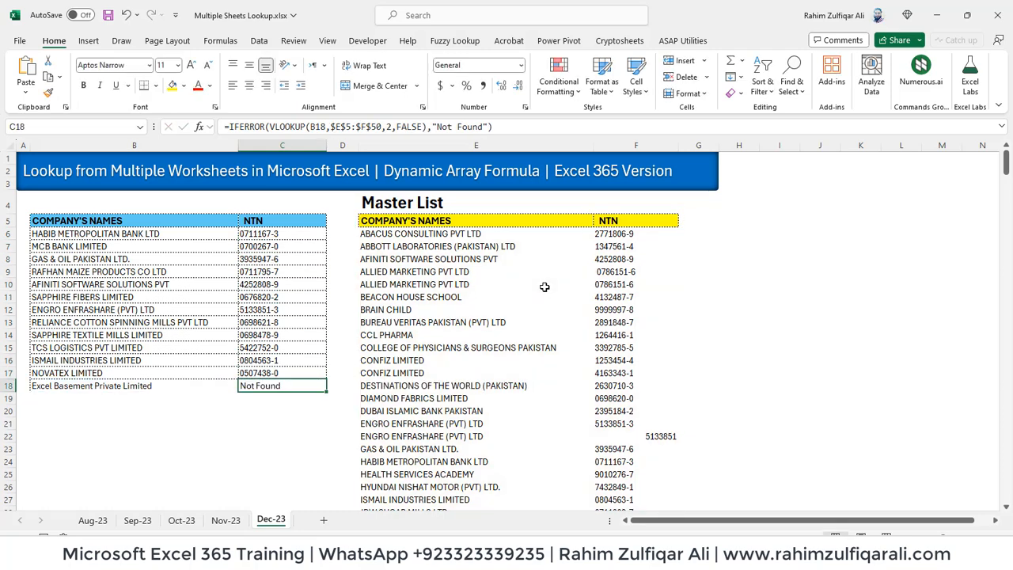
pyautogui.hotkey('ctrl', 'Home')
# On Oct-23, enter Excel Basement Private Limited, Karachi, 512542-5 in B34:D34
pyautogui.click(273, 333)
pyautogui.hotkey('ctrl', 'pageup')
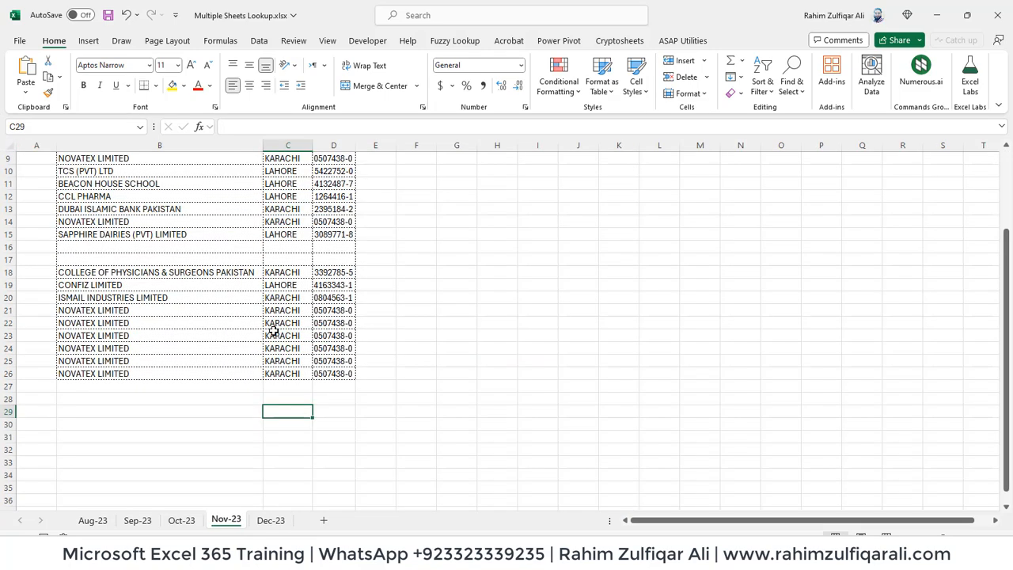
pyautogui.hotkey('ctrl', 'pageup')
pyautogui.press('Down')
pyautogui.press('Down')
pyautogui.press('Down')
pyautogui.press('Down')
pyautogui.press('Down')
pyautogui.press('Down')
pyautogui.press('Down')
pyautogui.press('Down')
pyautogui.press('Down')
pyautogui.press('Down')
pyautogui.press('Down')
pyautogui.press('Down')
pyautogui.press('Down')
pyautogui.press('Down')
pyautogui.press('Down')
pyautogui.press('Down')
pyautogui.press('Down')
pyautogui.press('Down')
pyautogui.press('Down')
pyautogui.press('Down')
pyautogui.press('Up')
pyautogui.press('Up')
pyautogui.press('Up')
pyautogui.press('Up')
pyautogui.press('Up')
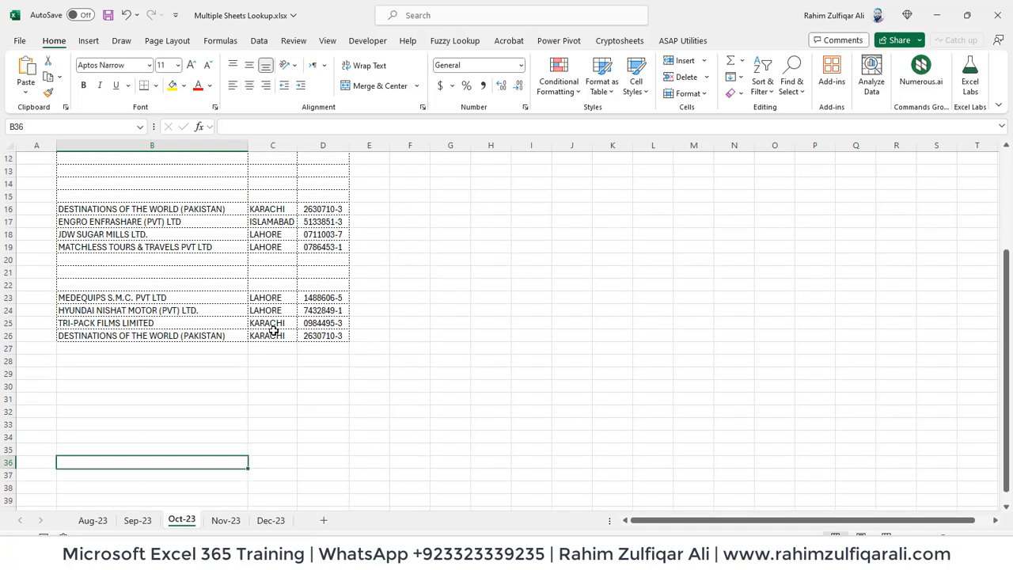
pyautogui.write('Excel Basement Private Lim')
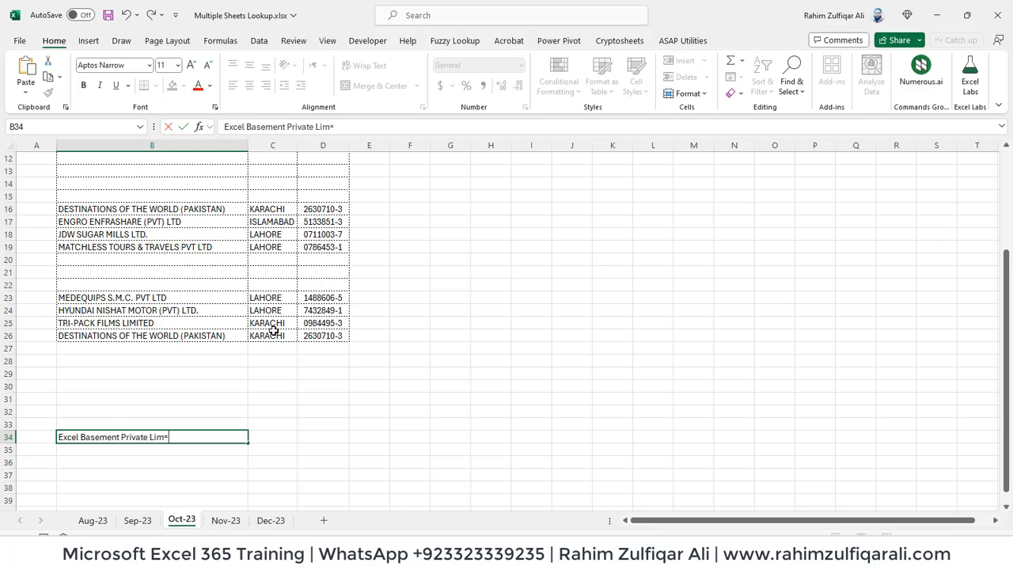
pyautogui.write('ited')
pyautogui.press('Tab')
pyautogui.write('Karach')
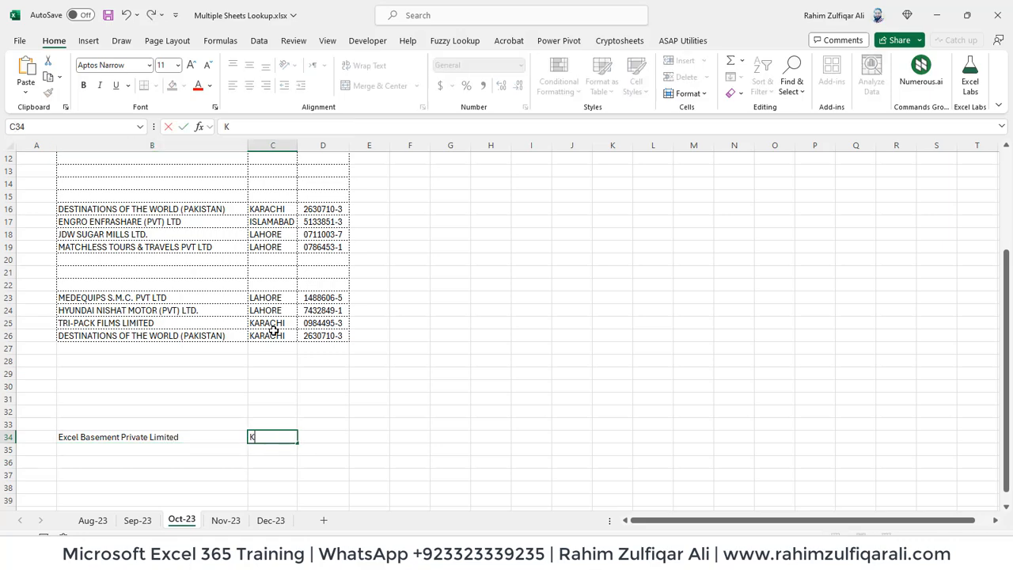
pyautogui.press('Tab')
pyautogui.write('51254')
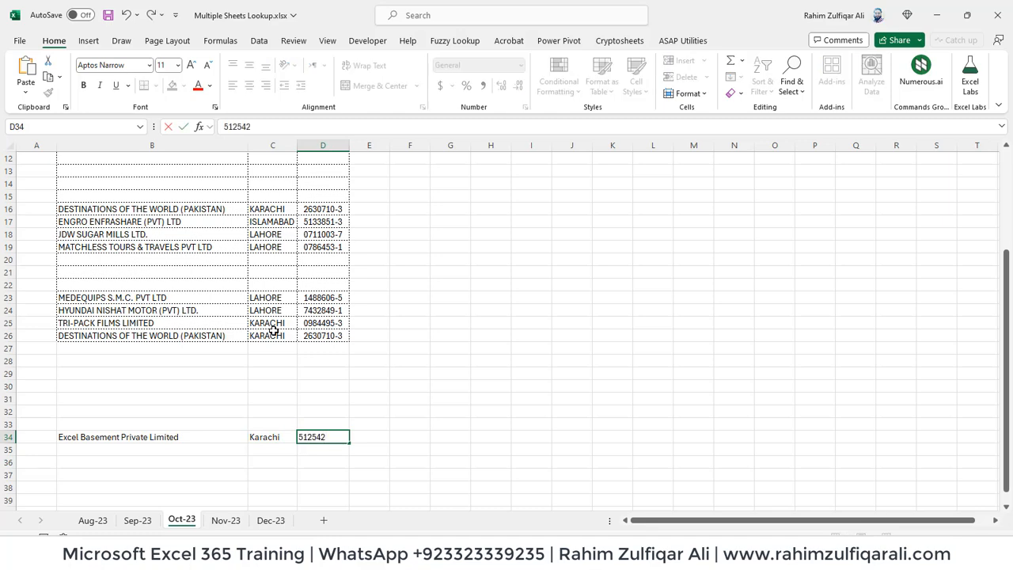
pyautogui.press('Return')
# On Dec-23, verify the new company and its NTN appear in the Master List and lookup table
pyautogui.press('Up')
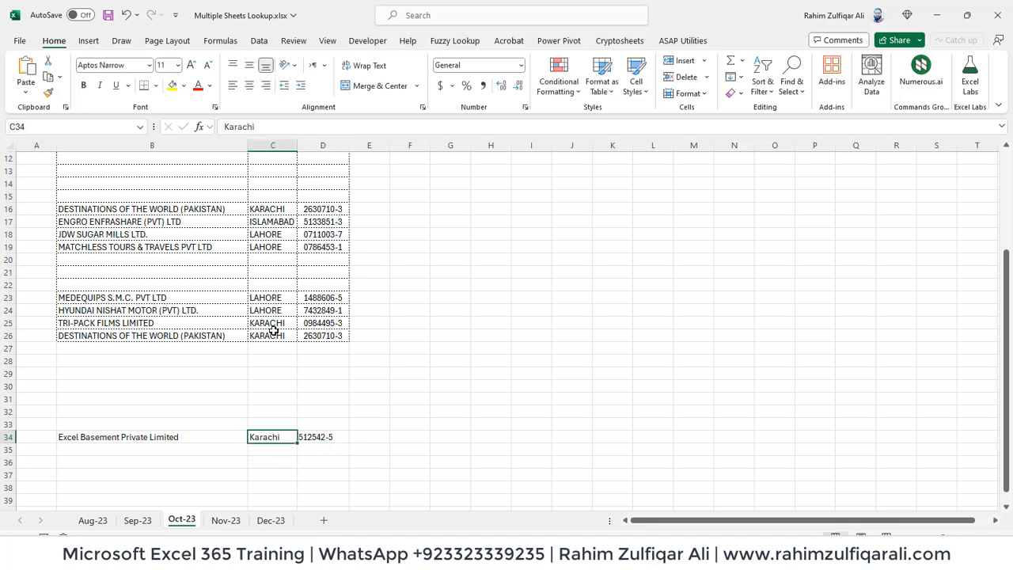
pyautogui.hotkey('ctrl', 'pagedown')
pyautogui.hotkey('ctrl', 'pagedown')
pyautogui.press('Down')
pyautogui.press('Down')
pyautogui.press('Down')
pyautogui.press('Down')
pyautogui.press('Left')
pyautogui.press('Right')
pyautogui.press('Right')
pyautogui.press('Right')
pyautogui.press('Down')
pyautogui.press('Down')
pyautogui.press('Down')
pyautogui.press('Down')
pyautogui.press('Down')
pyautogui.press('Right')
pyautogui.press('Left')
pyautogui.press('Up')
pyautogui.press('Up')
pyautogui.press('Up')
pyautogui.press('Up')
pyautogui.press('Up')
pyautogui.press('Up')
pyautogui.press('Up')
pyautogui.press('Left')
pyautogui.press('Down')
pyautogui.press('Left')
pyautogui.press('Down')
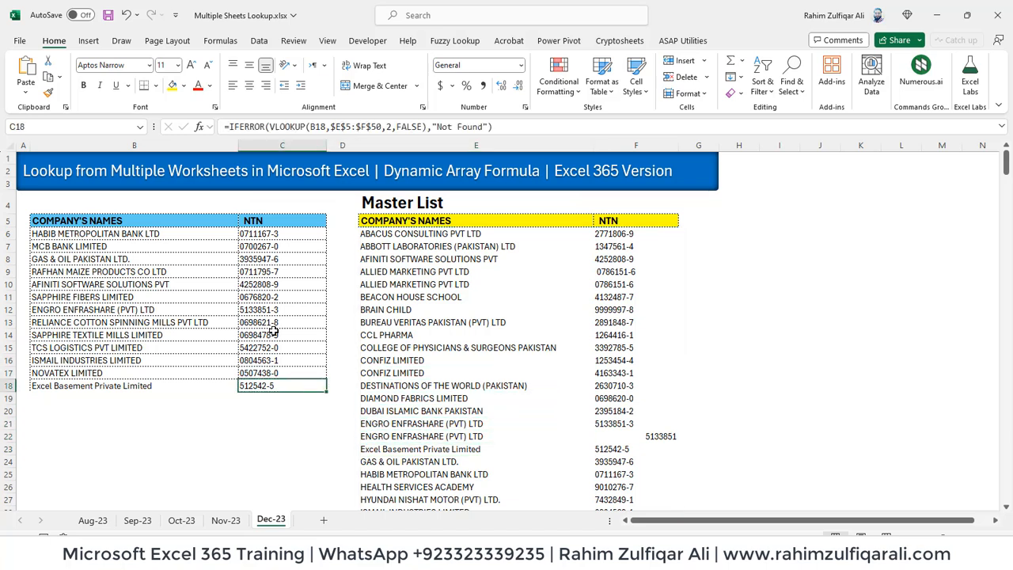
pyautogui.hotkey('ctrl', 'Up')
pyautogui.press('Down')
pyautogui.press('F2')
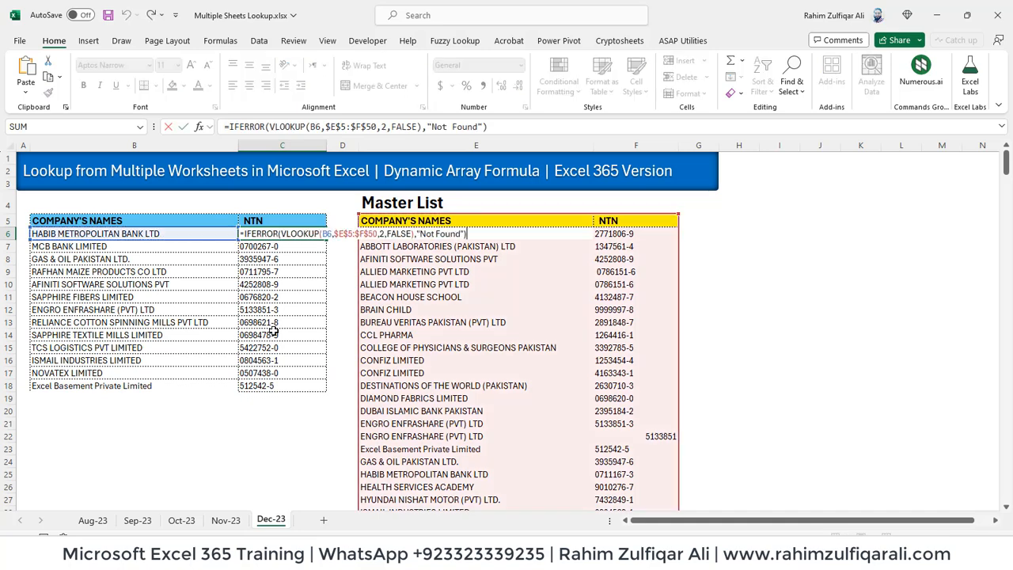
pyautogui.press('Escape')
pyautogui.hotkey('ctrl', 'shift', 'Down')
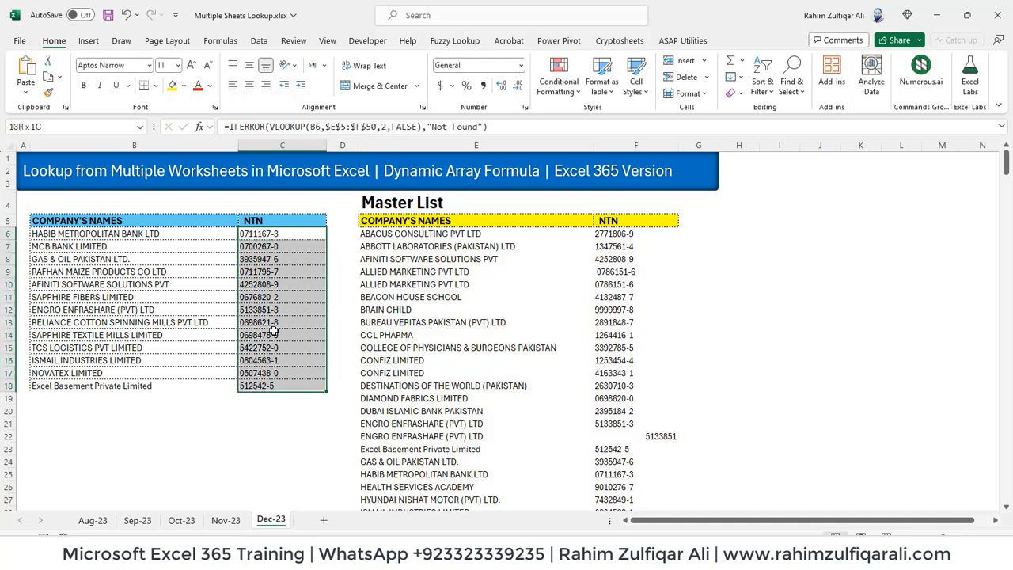
pyautogui.press('Delete')
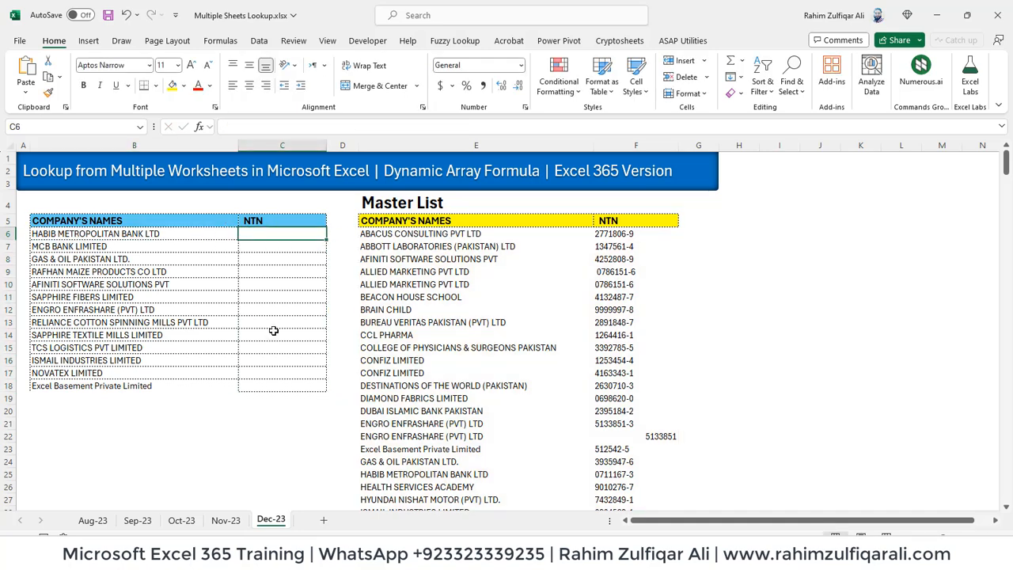
pyautogui.press('Right')
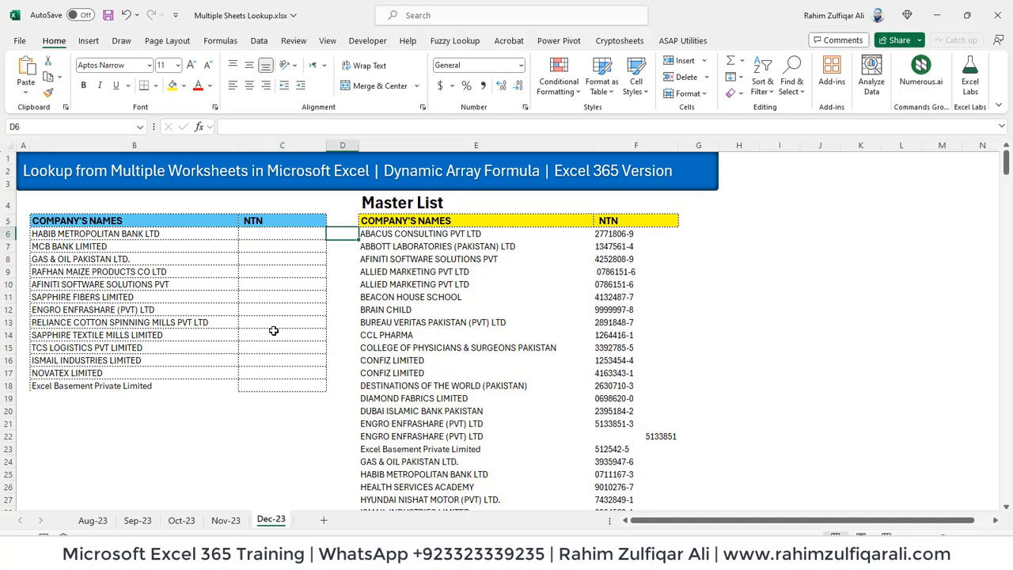
pyautogui.press('Right')
pyautogui.press('F2')
pyautogui.press('Return')
pyautogui.press('Up')
pyautogui.press('F2')
pyautogui.press('Return')
pyautogui.press('Left')
pyautogui.press('Up')
pyautogui.press('Left')
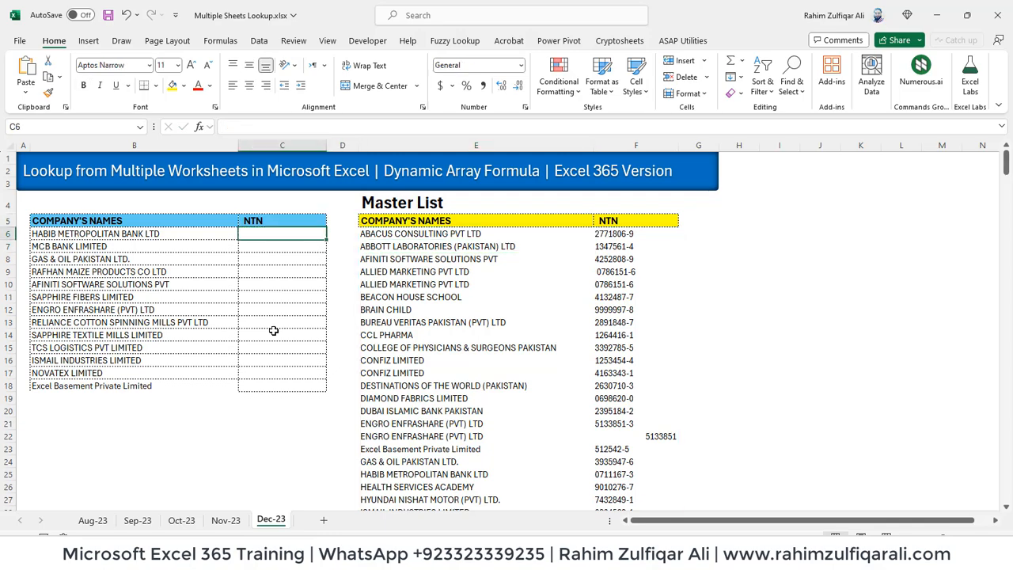
pyautogui.hotkey('ctrl', 'pageup')
pyautogui.hotkey('ctrl', 'pageup')
pyautogui.hotkey('ctrl', 'pageup')
pyautogui.hotkey('ctrl', 'pageup')
pyautogui.hotkey('ctrl', 'pagedown')
pyautogui.hotkey('ctrl', 'pagedown')
pyautogui.hotkey('ctrl', 'pagedown')
pyautogui.hotkey('ctrl', 'pagedown')
# Start C6's formula as =IFERROR(VLOOKUP(B6, with B6 as the lookup value
pyautogui.write('=')
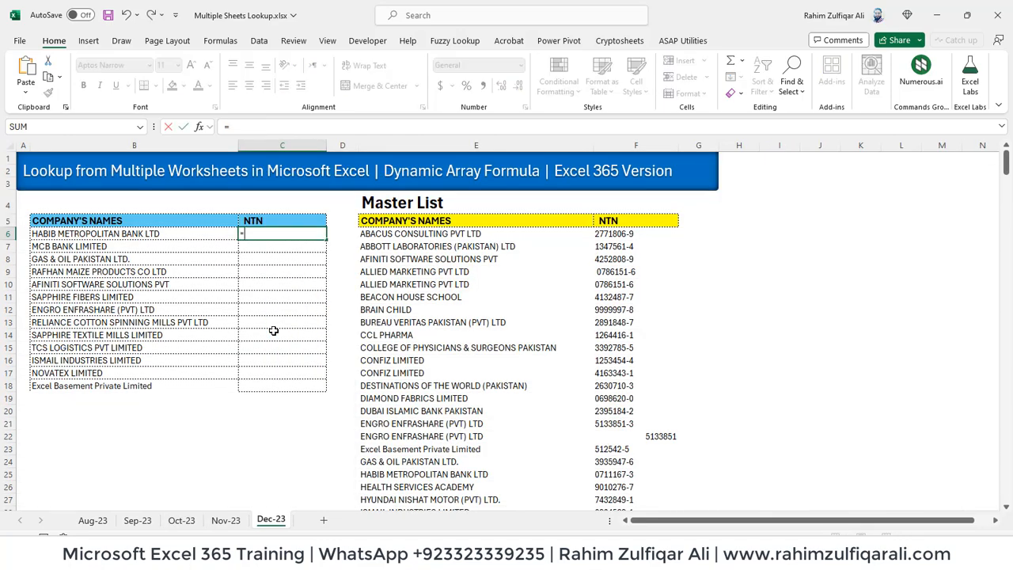
pyautogui.write('if')
pyautogui.press('Tab')
pyautogui.press('BackSpace')
pyautogui.write('e')
pyautogui.press('Tab')
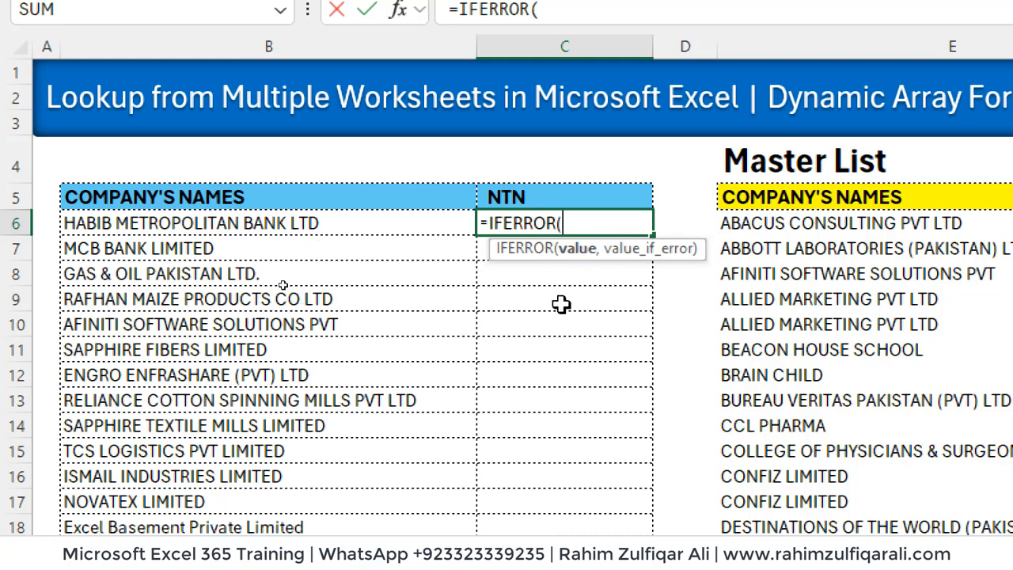
pyautogui.write('vlo')
pyautogui.press('Tab')
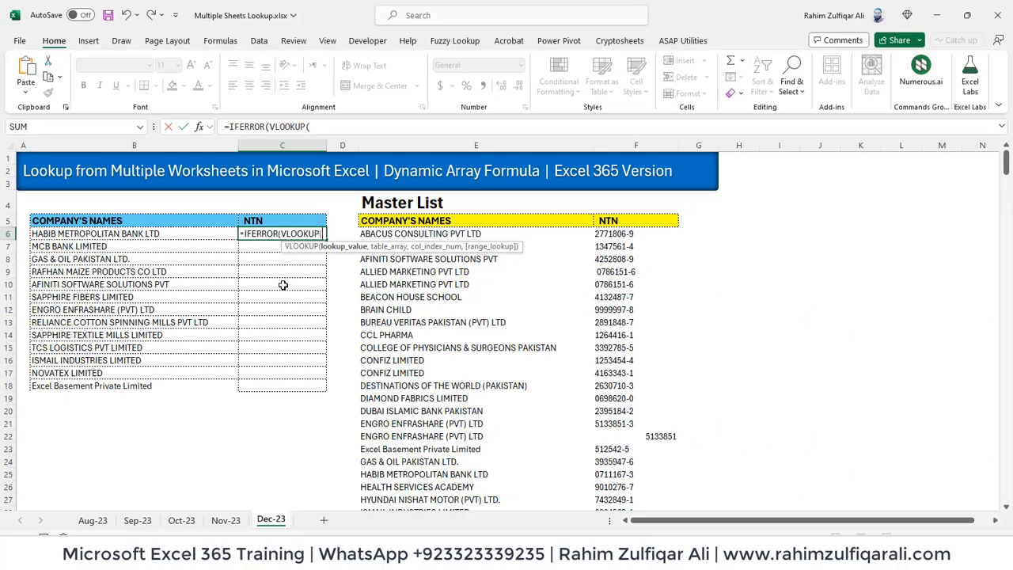
pyautogui.press('Left')
pyautogui.write(',')
# Point the lookup at 'Aug-23'!$B$2:$D$16, return column 3 with FALSE, and commit
pyautogui.hotkey('ctrl', 'pageup')
pyautogui.hotkey('ctrl', 'pageup')
pyautogui.hotkey('ctrl', 'pageup')
pyautogui.hotkey('ctrl', 'pageup')
pyautogui.press('Up')
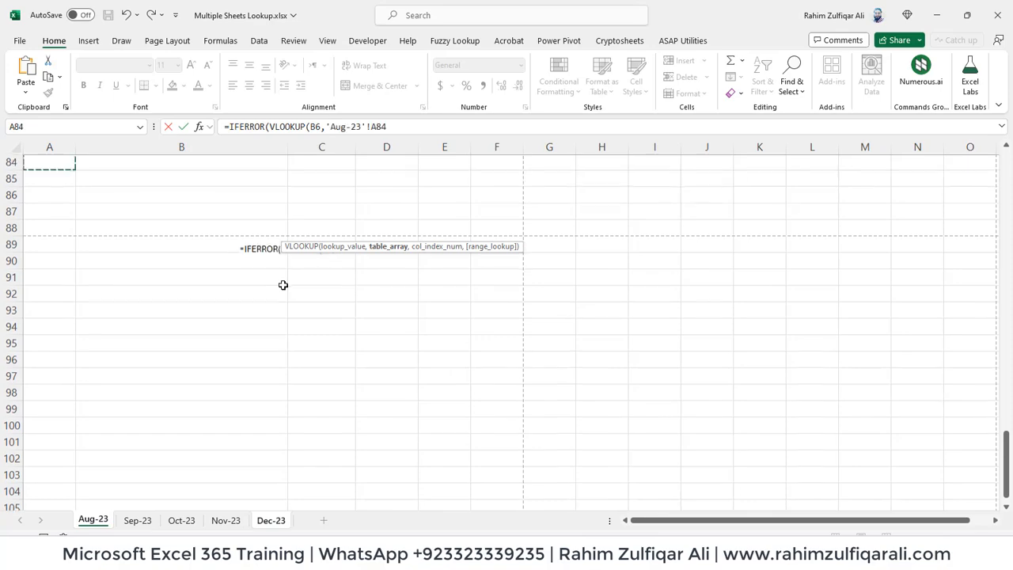
pyautogui.hotkey('ctrl', 'Up')
pyautogui.press('Right')
pyautogui.press('Down')
pyautogui.hotkey('ctrl', 'shift', 'Right')
pyautogui.hotkey('ctrl', 'shift', 'Down')
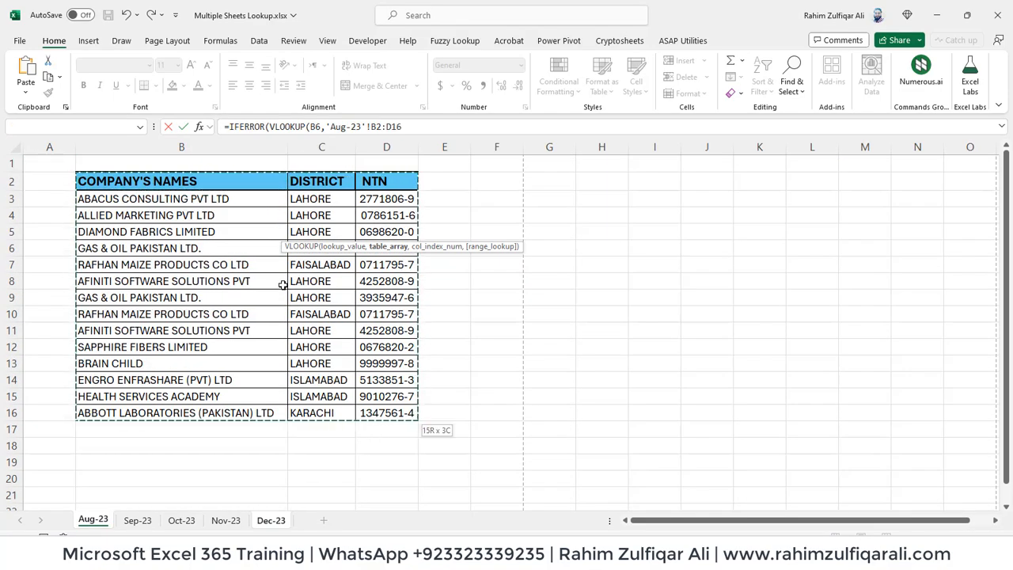
pyautogui.press('F4')
pyautogui.write(',')
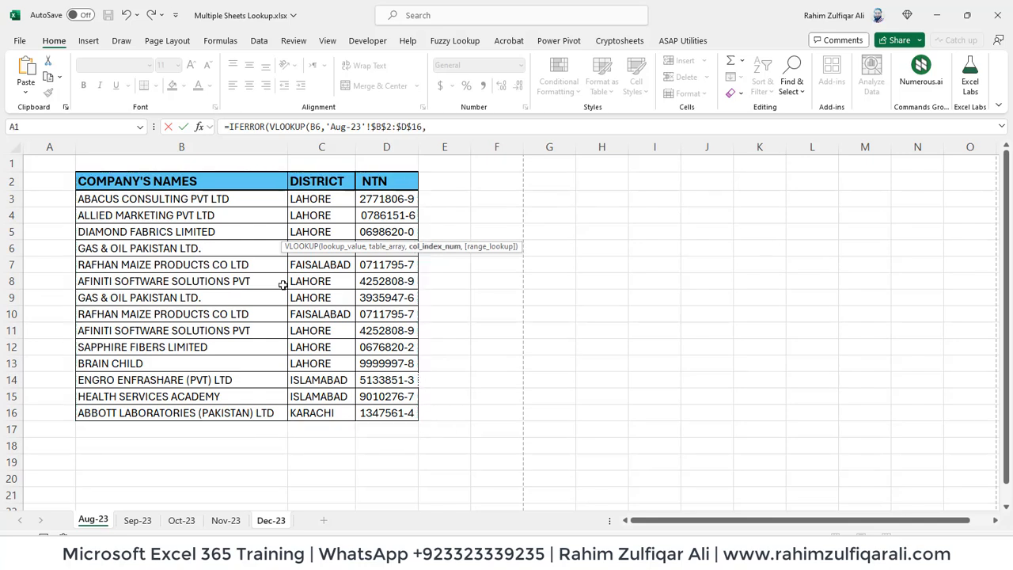
pyautogui.write('3,')
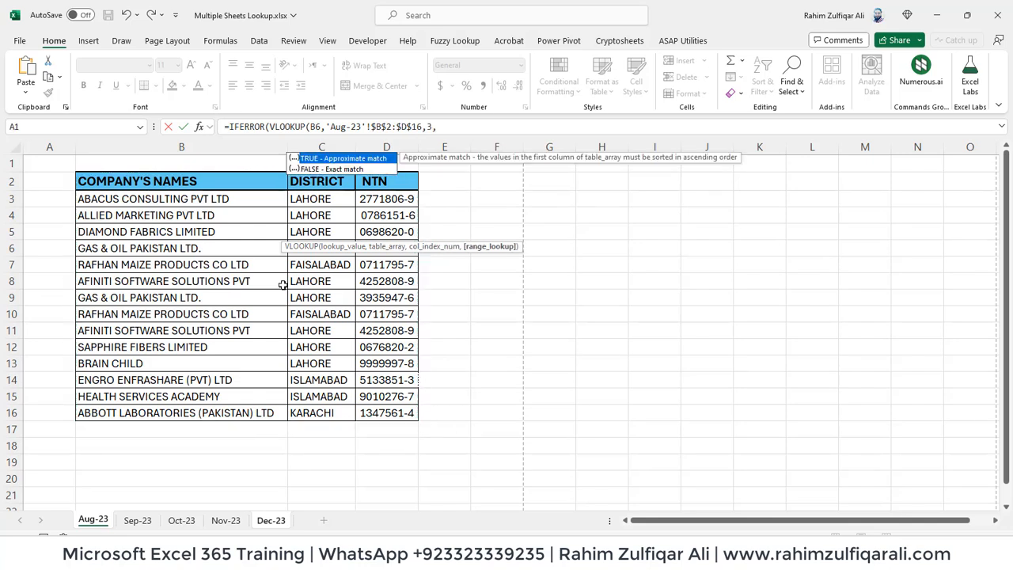
pyautogui.write('false))')
pyautogui.press('Return')
pyautogui.press('Return')
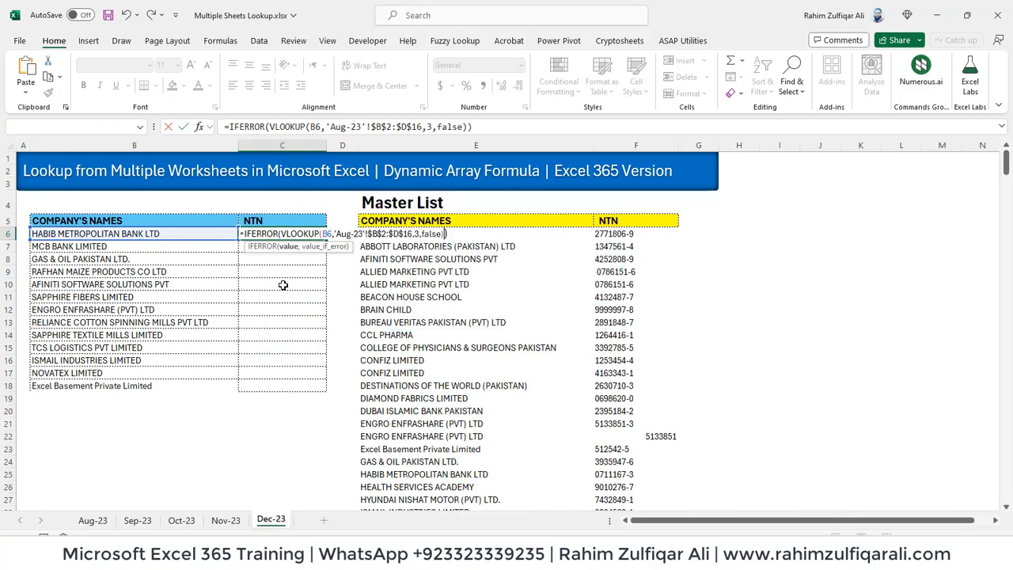
# Add a second VLOOKUP on B6 as C6's fallback and commit the formula
pyautogui.press('BackSpace')
pyautogui.write(',vlo')
pyautogui.press('Tab')
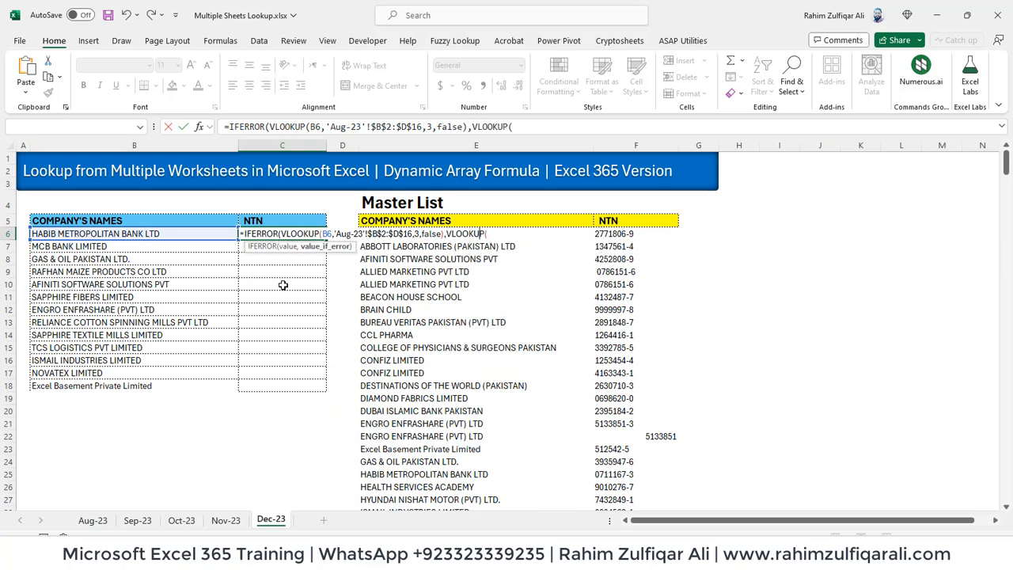
pyautogui.click(201, 232)
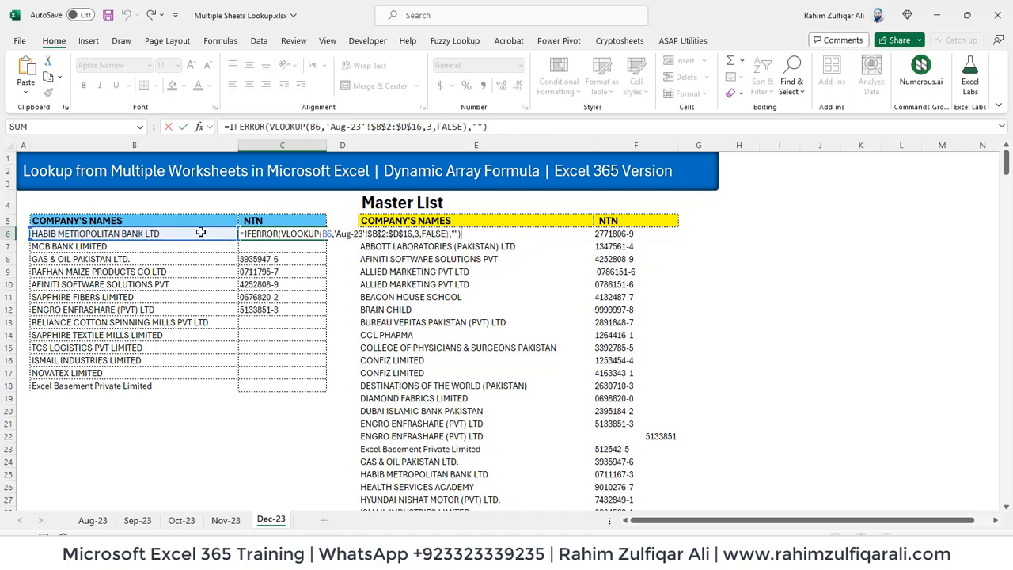
pyautogui.press('Return')
pyautogui.press('Down')
pyautogui.press('Down')
pyautogui.press('Down')
pyautogui.press('Down')
# Review the NTN results in column C against the company names
pyautogui.press('Up')
pyautogui.press('Up')
pyautogui.press('Up')
pyautogui.press('Left')
pyautogui.press('Down')
pyautogui.press('Down')
pyautogui.press('Down')
pyautogui.press('Down')
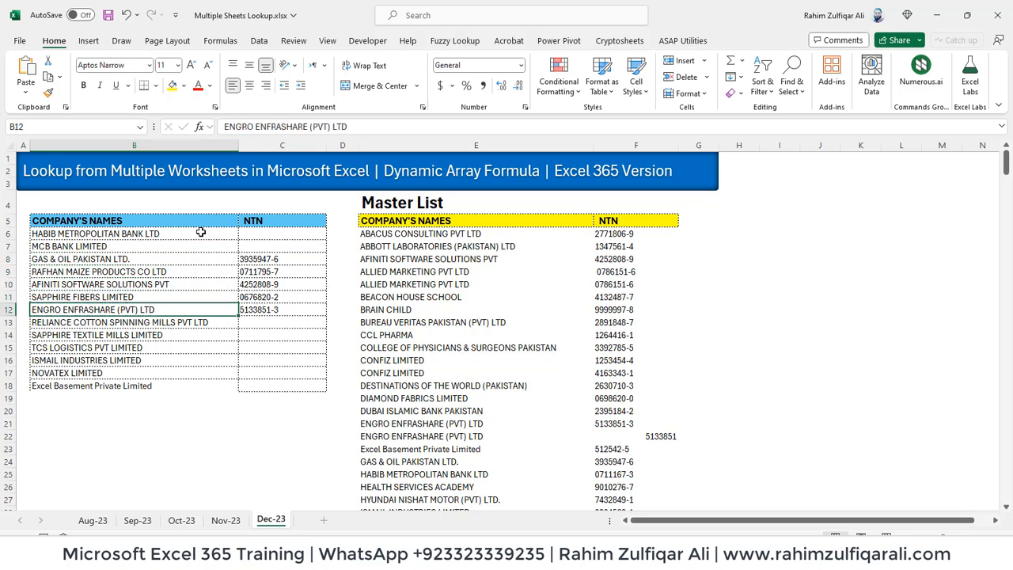
pyautogui.press('Right')
pyautogui.press('Up')
pyautogui.press('Up')
pyautogui.press('Up')
pyautogui.press('Up')
pyautogui.press('Down')
pyautogui.press('Down')
pyautogui.press('Down')
pyautogui.press('Down')
pyautogui.press('Down')
pyautogui.press('Down')
pyautogui.press('Down')
pyautogui.press('Down')
pyautogui.press('Down')
pyautogui.press('Down')
pyautogui.press('Up')
pyautogui.press('Up')
pyautogui.press('Up')
pyautogui.press('Up')
pyautogui.press('Up')
pyautogui.press('Up')
pyautogui.press('Up')
pyautogui.press('Up')
pyautogui.press('Up')
pyautogui.press('Up')
pyautogui.press('Up')
pyautogui.press('Up')
# Reopen C6's formula and delete its blank-text fallback
pyautogui.press('F2')
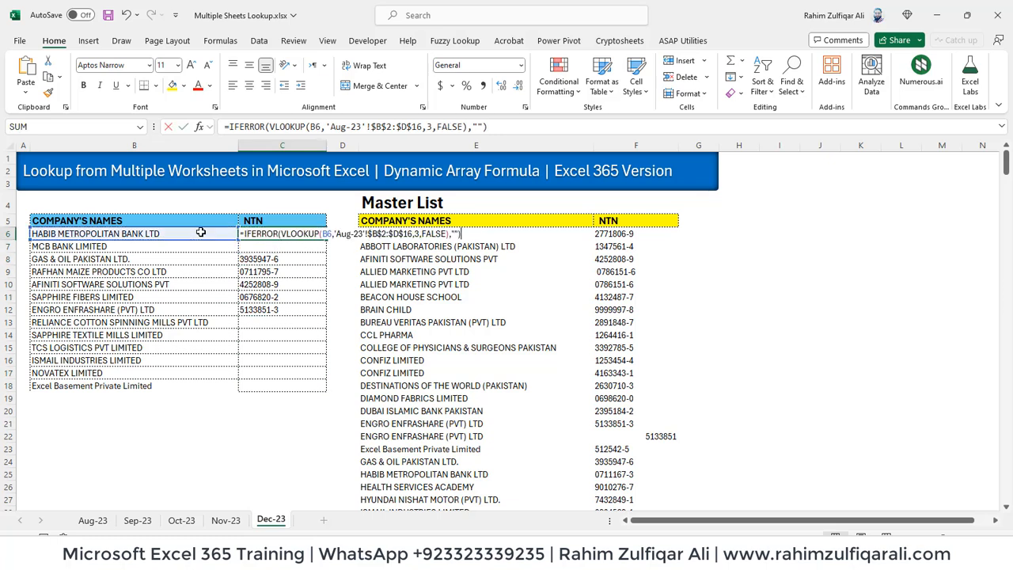
pyautogui.press('Left')
pyautogui.press('BackSpace')
pyautogui.press('BackSpace')
# Make C6's fallback VLOOKUP(B6,'Sep-23'!$B$2:$D$18,3,FALSE) and commit the formula
pyautogui.write('VL')
pyautogui.press('Tab')
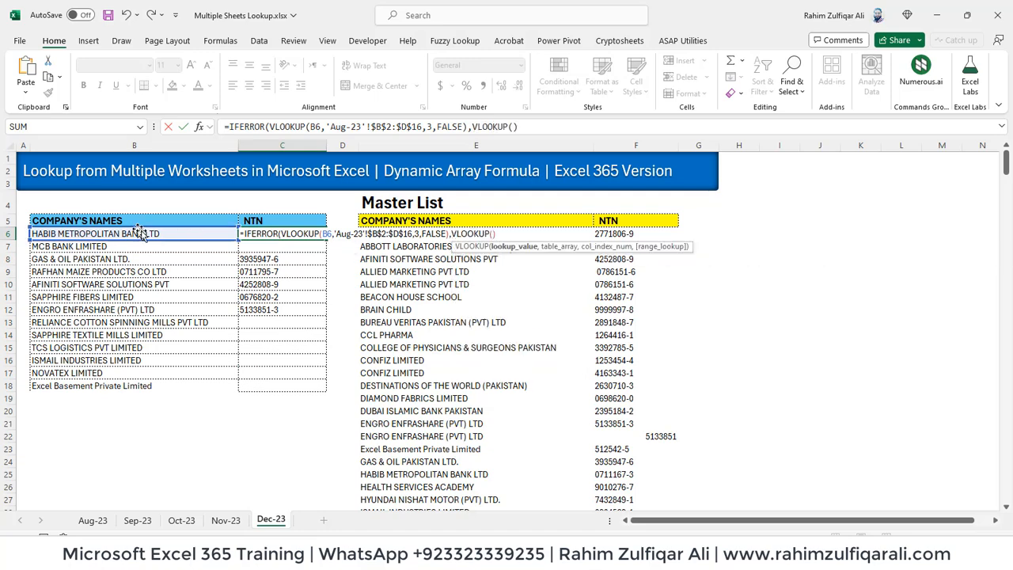
pyautogui.click(143, 231)
pyautogui.write(',')
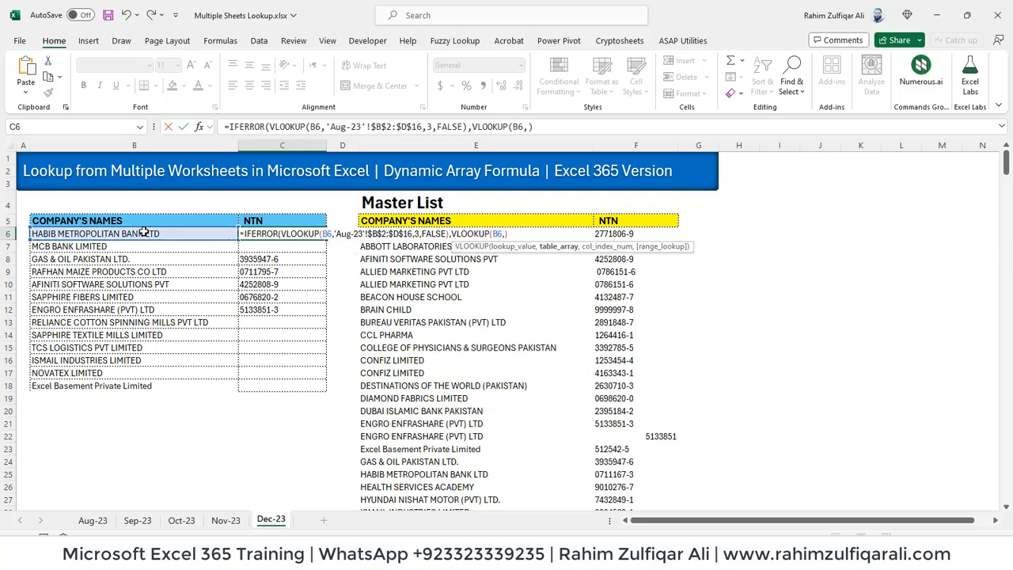
pyautogui.hotkey('ctrl', 'pageup')
pyautogui.hotkey('ctrl', 'pageup')
pyautogui.hotkey('ctrl', 'pageup')
pyautogui.press('Down')
pyautogui.press('Right')
pyautogui.hotkey('ctrl', 'shift', 'Right')
pyautogui.hotkey('ctrl', 'shift', 'Down')
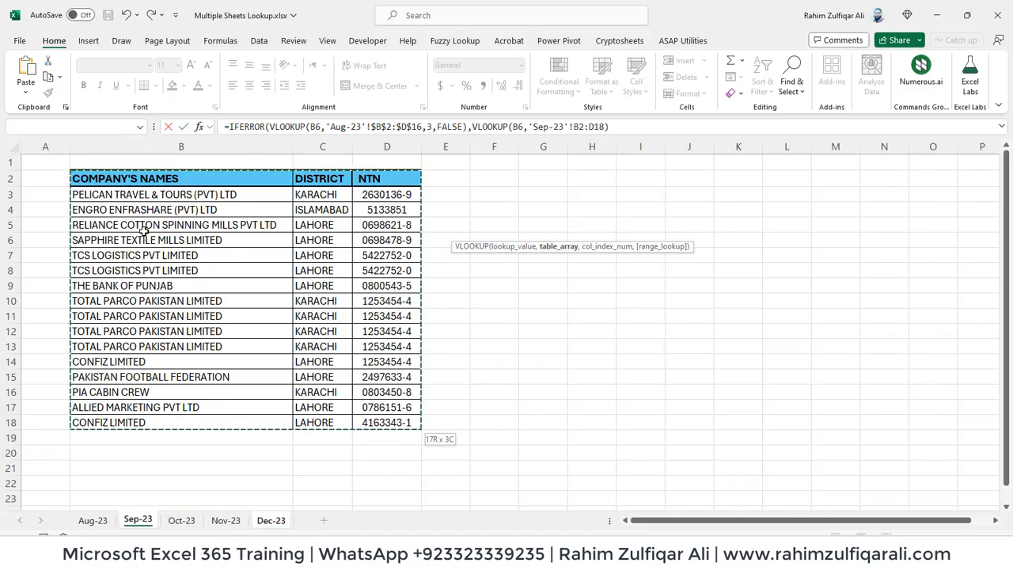
pyautogui.press('F4')
pyautogui.write(',')
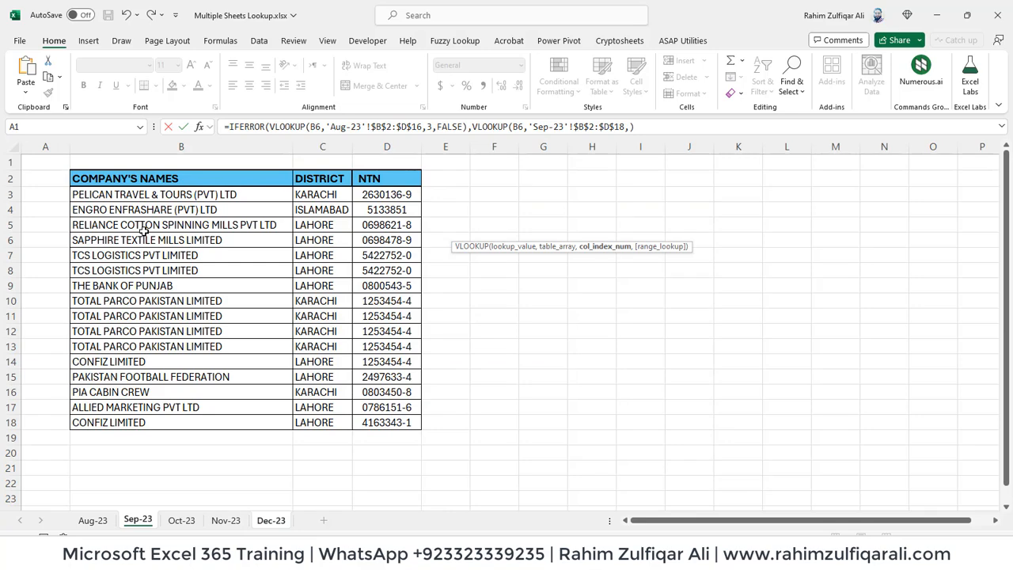
pyautogui.write('3,false')
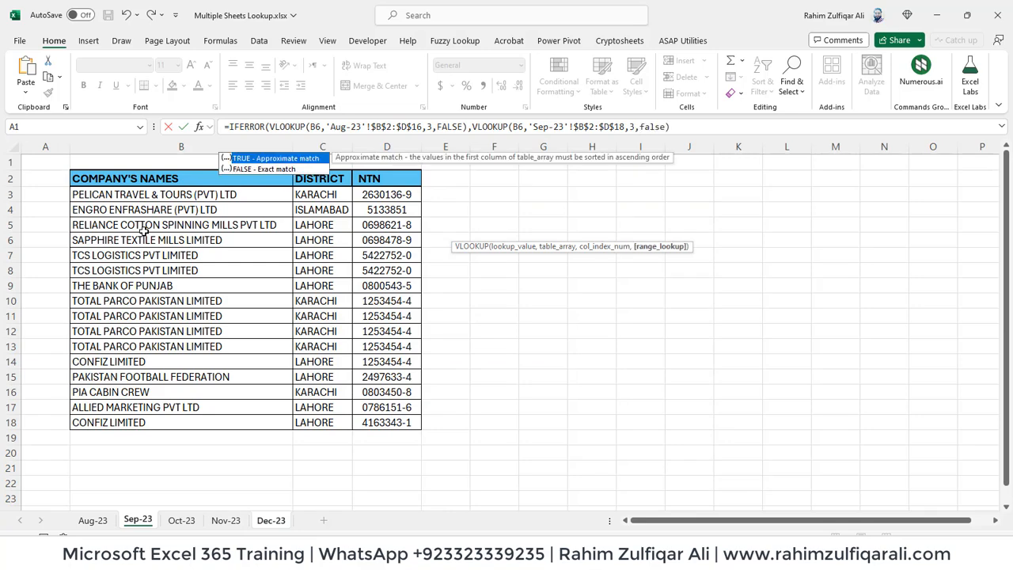
pyautogui.press('Return')
pyautogui.press('Return')
# Fill the lookup formula down C6:C18 with Ctrl+D
pyautogui.press('Up')
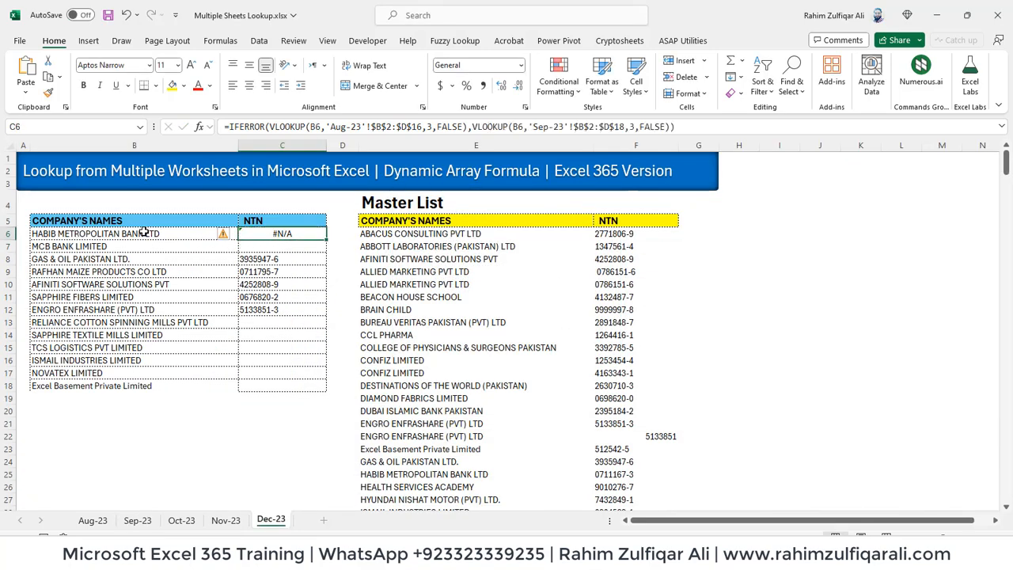
pyautogui.hotkey('shift', 'Down')
pyautogui.hotkey('shift', 'Down')
pyautogui.hotkey('shift', 'Down')
pyautogui.hotkey('shift', 'Down')
pyautogui.hotkey('shift', 'Down')
pyautogui.hotkey('shift', 'Down')
pyautogui.hotkey('shift', 'Down')
pyautogui.hotkey('shift', 'Down')
pyautogui.hotkey('shift', 'Down')
pyautogui.hotkey('shift', 'Down')
pyautogui.hotkey('shift', 'Down')
pyautogui.hotkey('shift', 'Down')
pyautogui.hotkey('ctrl', 'd')
pyautogui.press('Down')
# Review the NTN lookup results down the column and reopen C6's formula
pyautogui.press('Down')
pyautogui.press('Down')
pyautogui.press('Down')
pyautogui.press('Down')
pyautogui.press('Down')
pyautogui.press('Down')
pyautogui.press('Down')
pyautogui.press('Down')
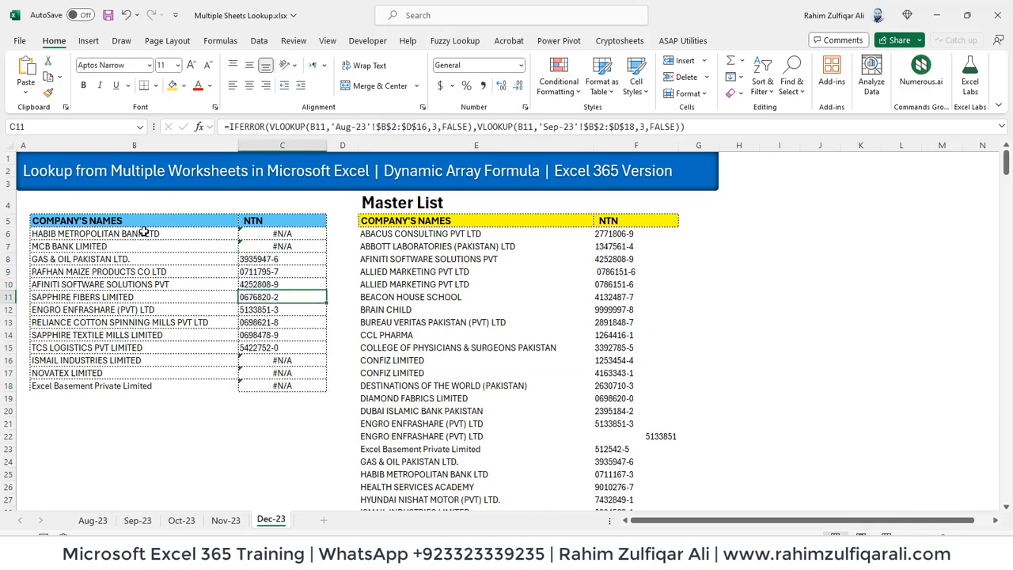
pyautogui.hotkey('ctrl', 'Up')
pyautogui.press('Down')
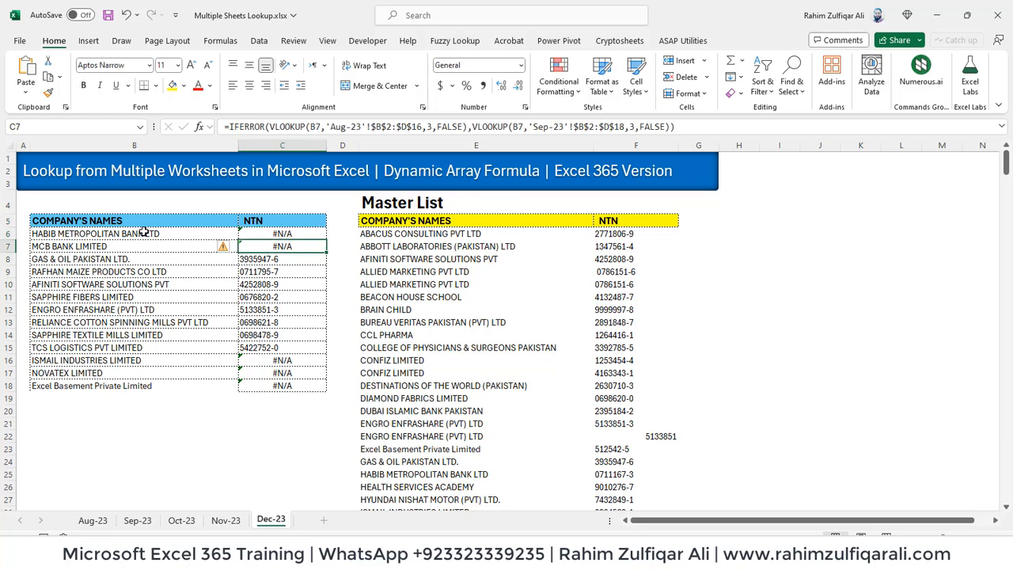
pyautogui.press('Down')
pyautogui.press('Down')
pyautogui.press('Down')
pyautogui.press('Down')
pyautogui.press('Down')
pyautogui.press('Down')
pyautogui.press('Down')
pyautogui.press('Down')
pyautogui.press('Down')
pyautogui.press('Down')
pyautogui.press('Down')
pyautogui.press('Up')
pyautogui.press('Up')
pyautogui.press('Up')
pyautogui.press('Up')
pyautogui.press('Up')
pyautogui.press('Up')
pyautogui.press('Up')
pyautogui.press('Up')
pyautogui.press('Up')
pyautogui.press('Up')
pyautogui.press('Up')
pyautogui.press('Up')
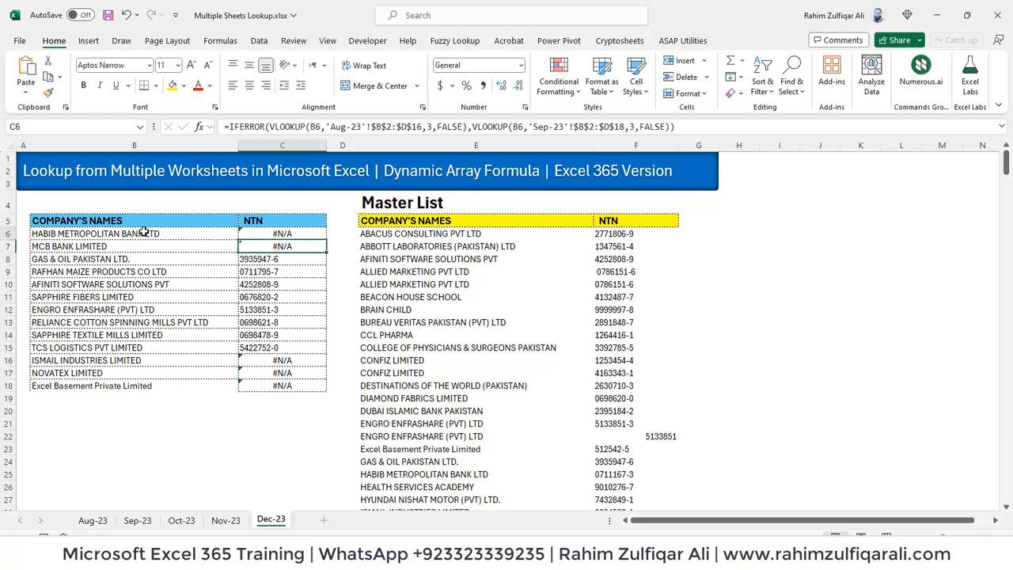
pyautogui.press('Down')
pyautogui.press('F2')
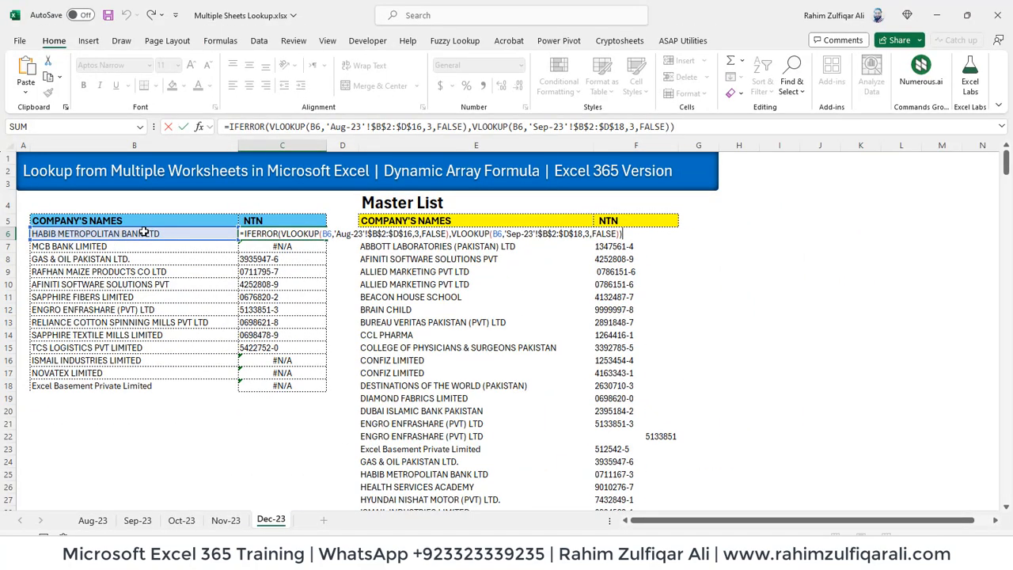
# Inspect the master list's SORT formula, then return to editing C6's formula
pyautogui.press('Escape')
pyautogui.press('Right')
pyautogui.press('Right')
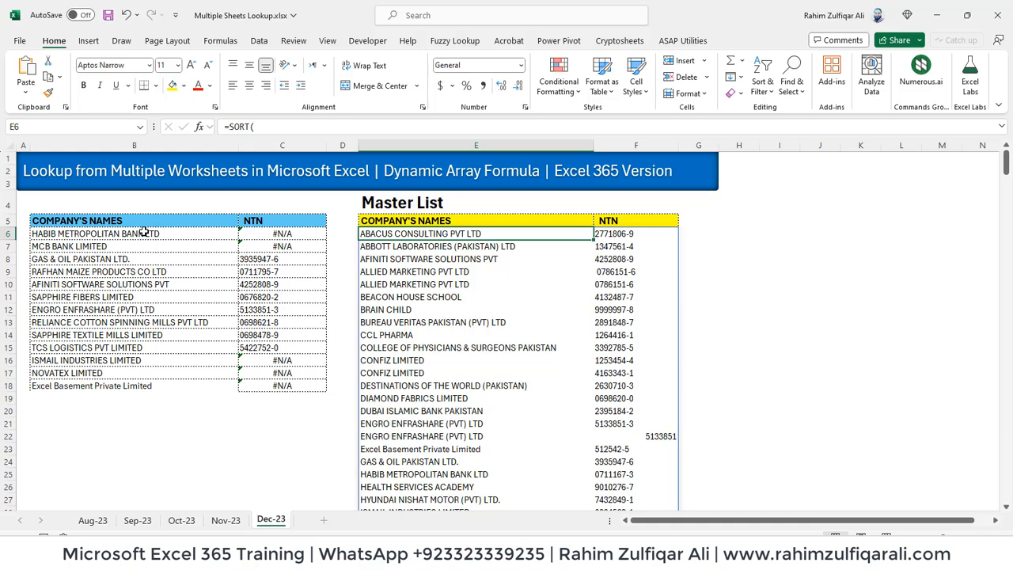
pyautogui.press('F2')
pyautogui.press('Escape')
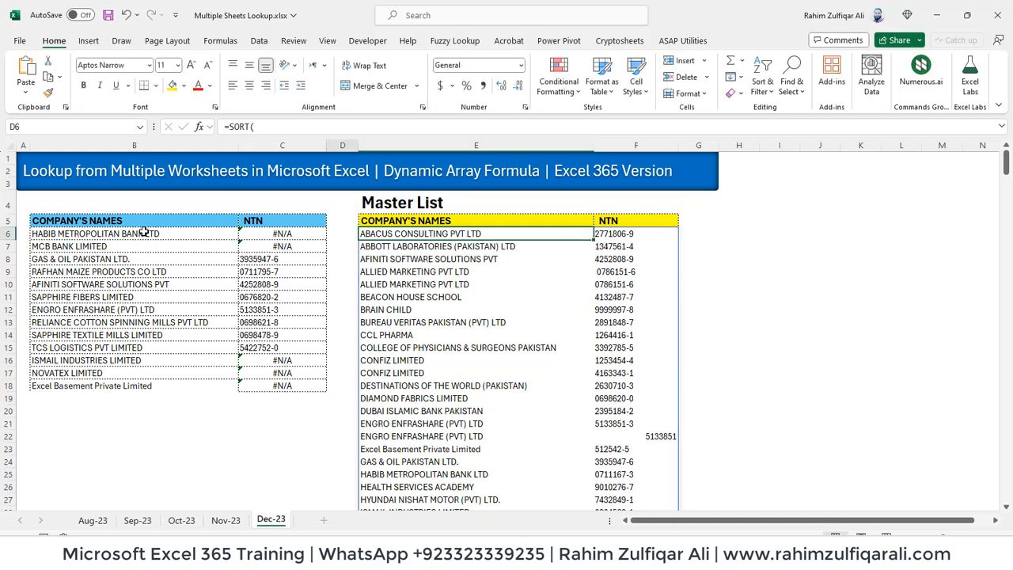
pyautogui.press('Left')
pyautogui.press('Left')
pyautogui.press('F2')
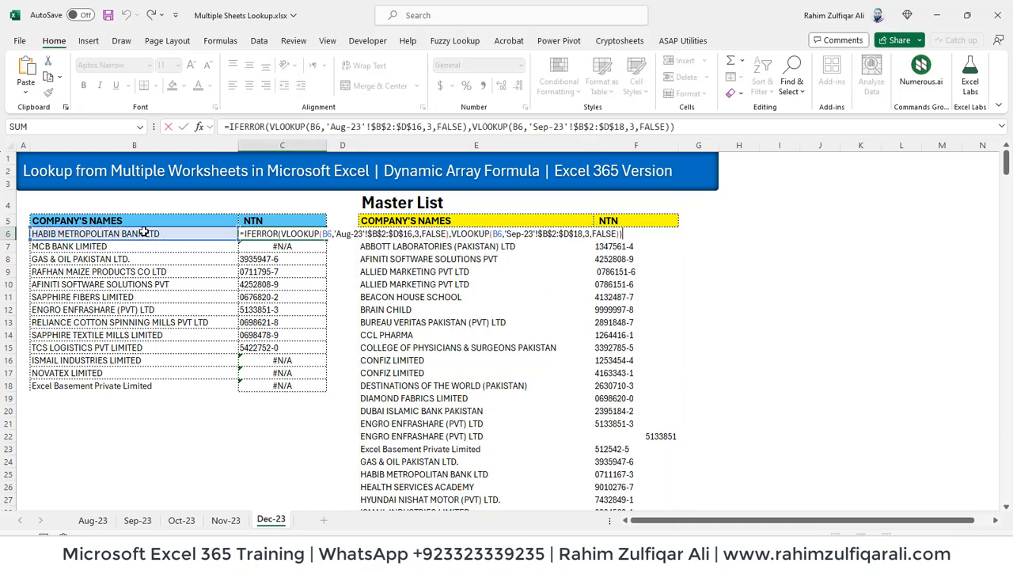